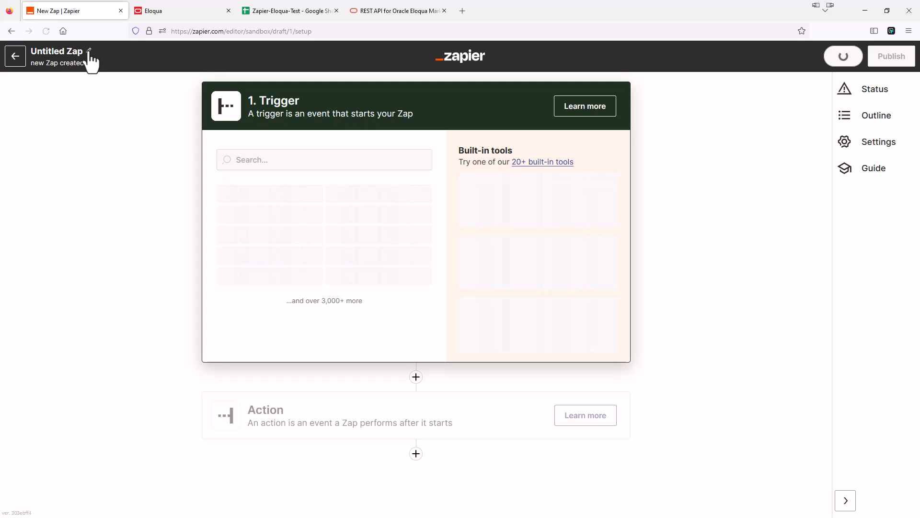
Change the Untitled Zap's title to 'Eloqua-Zapier' so the draft saves.
{"action": "left_click", "coordinate": [89, 53]}
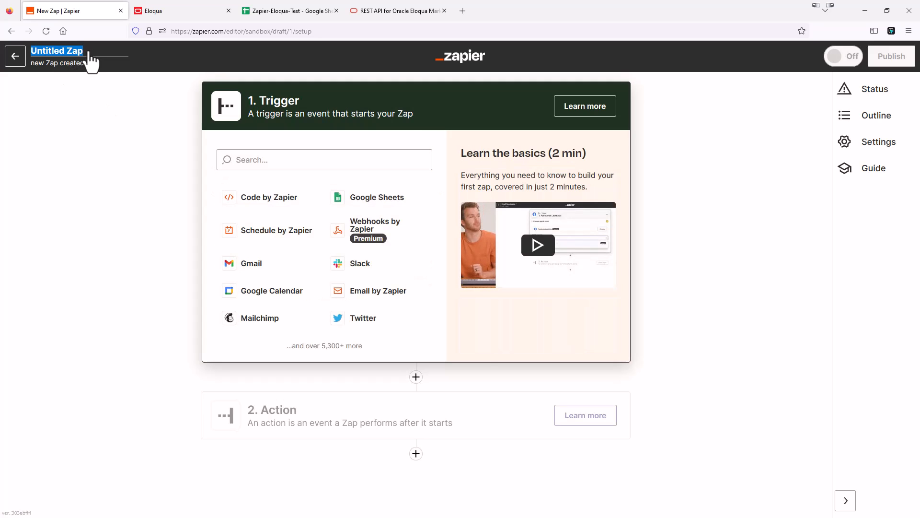
{"action": "type", "text": "El"}
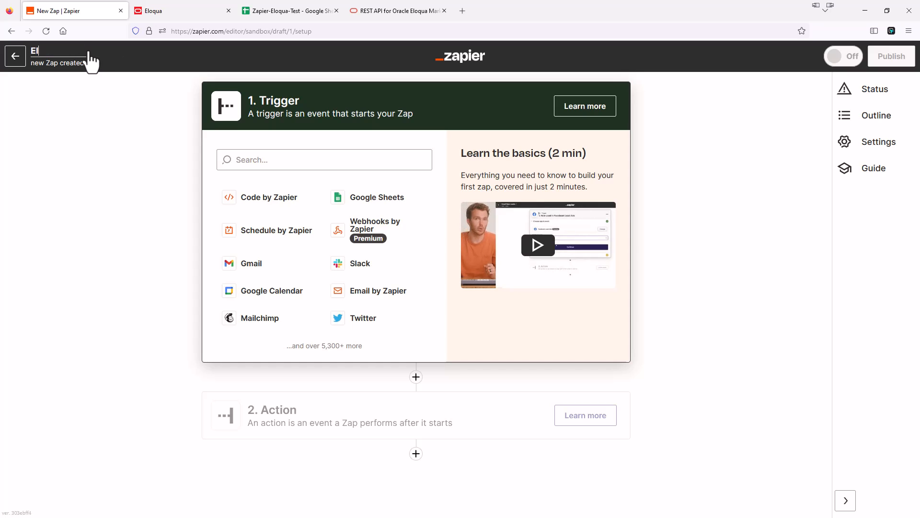
{"action": "type", "text": "oqua"}
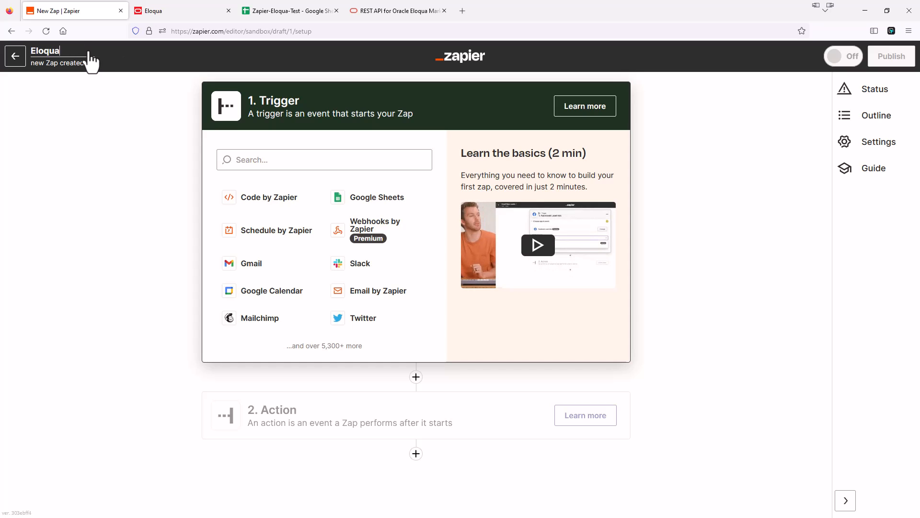
{"action": "type", "text": "-Zapier"}
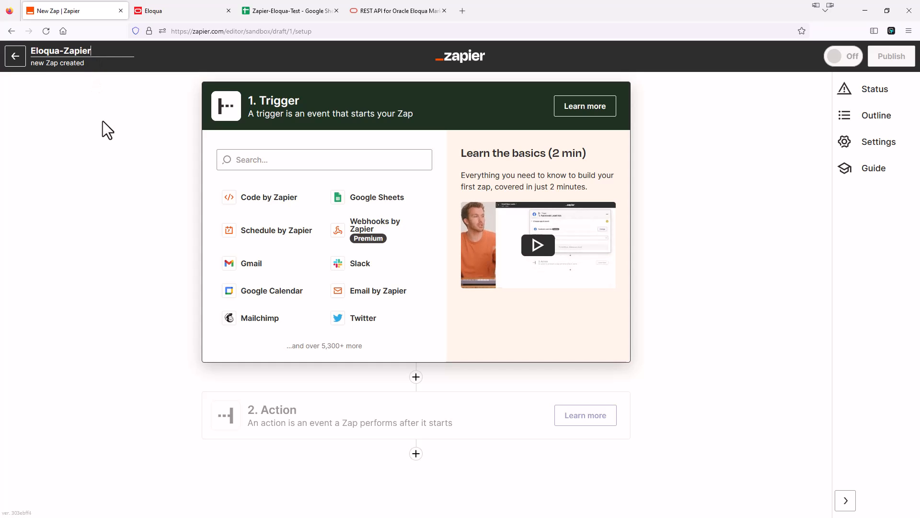
{"action": "key", "text": "Return"}
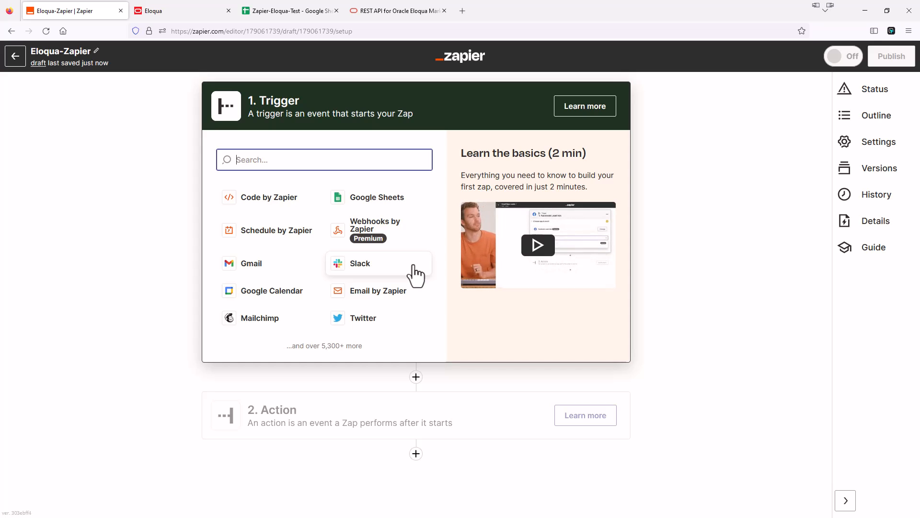
Find 'Create form data for a single form' under Application 2.0 > Form data, then view the Zapier-Eloqua-Test sheet.
{"action": "left_click", "coordinate": [381, 13]}
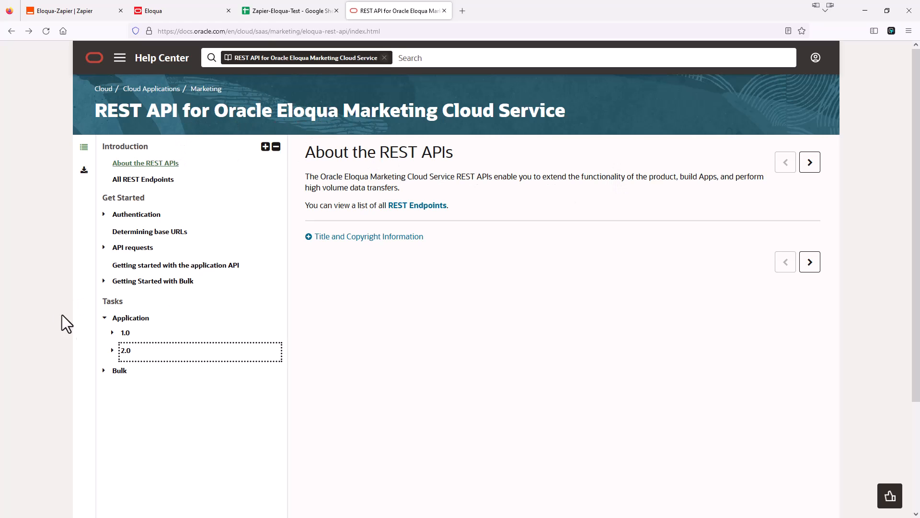
{"action": "left_click", "coordinate": [114, 355]}
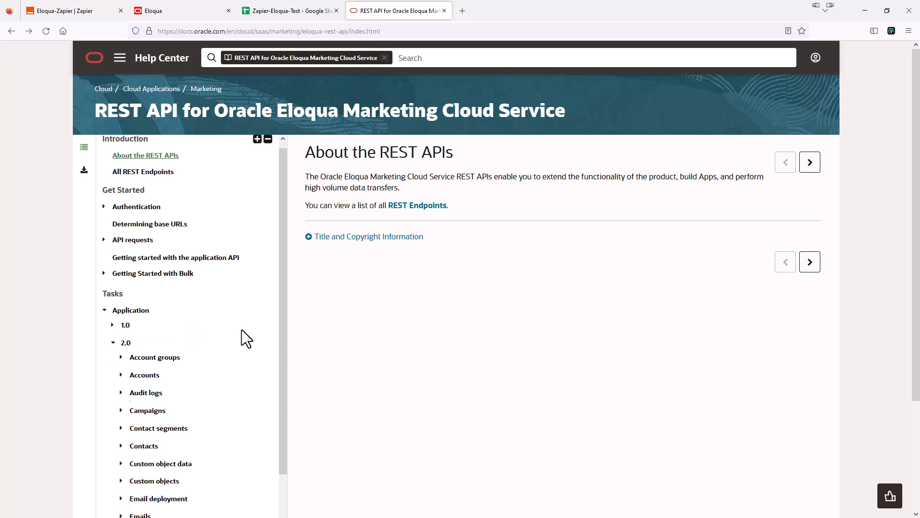
{"action": "scroll", "coordinate": [196, 320], "scroll_direction": "down", "scroll_amount": 4}
{"action": "scroll", "coordinate": [170, 286], "scroll_direction": "down", "scroll_amount": 1}
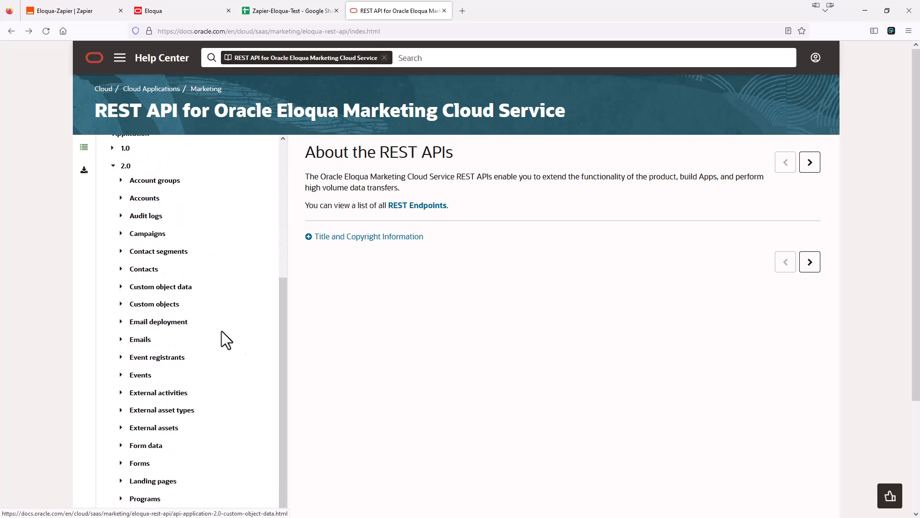
{"action": "scroll", "coordinate": [194, 335], "scroll_direction": "down", "scroll_amount": 2}
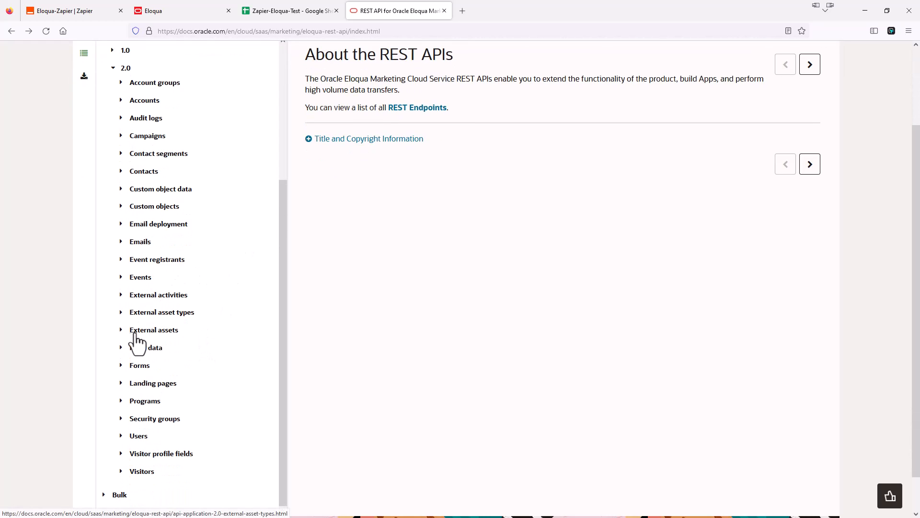
{"action": "left_click", "coordinate": [122, 348]}
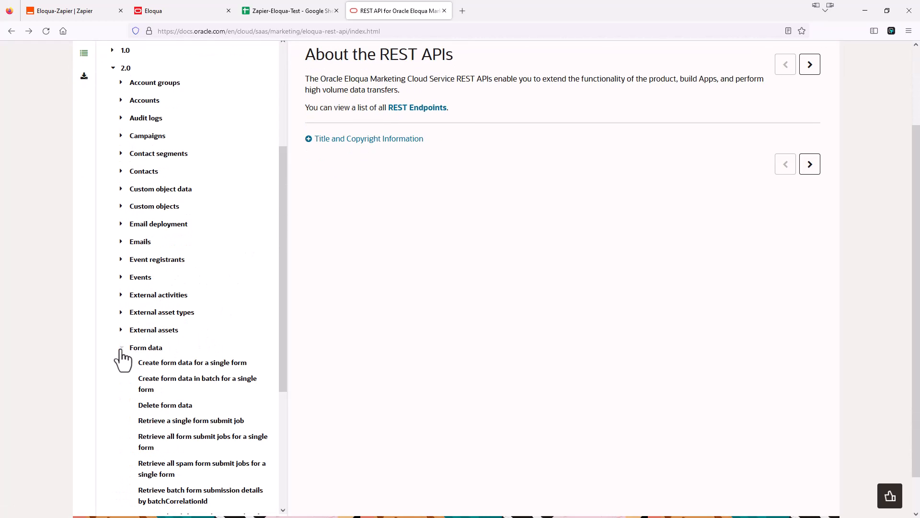
{"action": "left_click", "coordinate": [194, 364]}
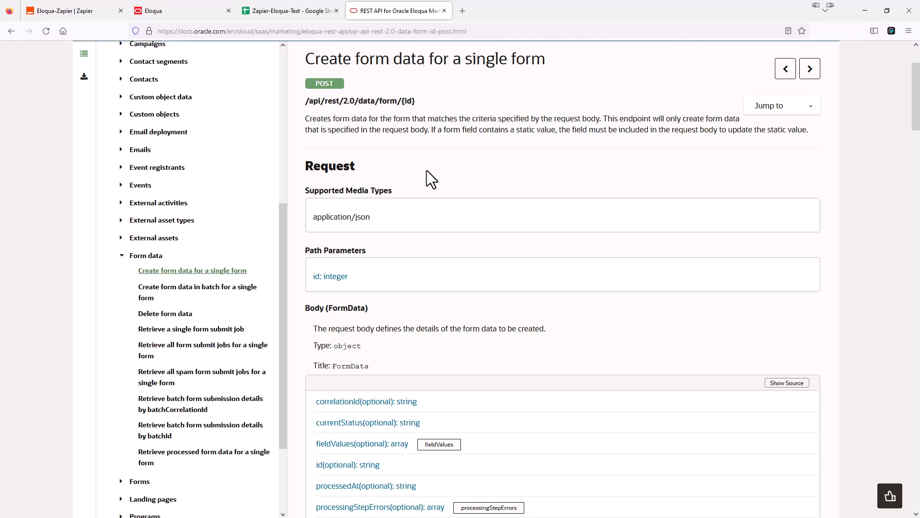
{"action": "left_click", "coordinate": [283, 11]}
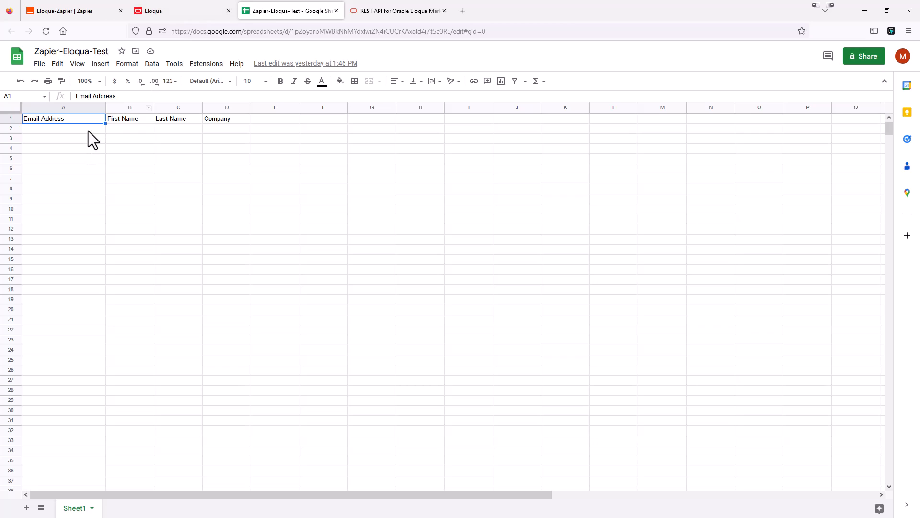
Bring up the draft ZapierTestForm in Eloqua's form editor.
{"action": "left_click", "coordinate": [182, 11]}
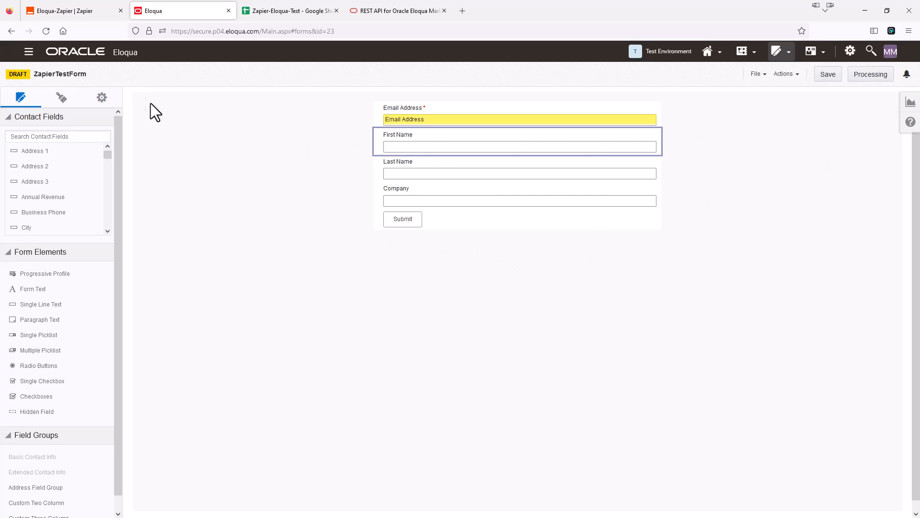
Check the ZapierTestForm's processing steps, then go back to the Eloqua-Zapier draft in Zapier.
{"action": "left_click", "coordinate": [870, 77]}
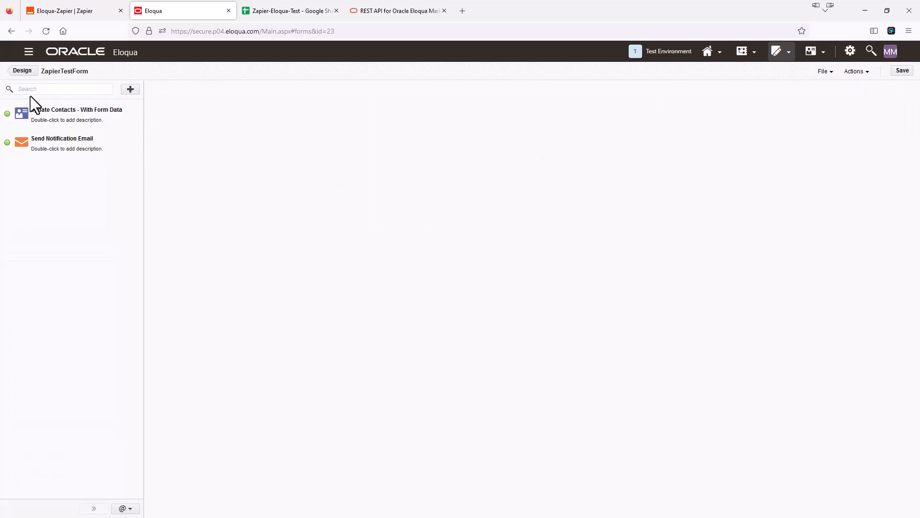
{"action": "left_click", "coordinate": [29, 72]}
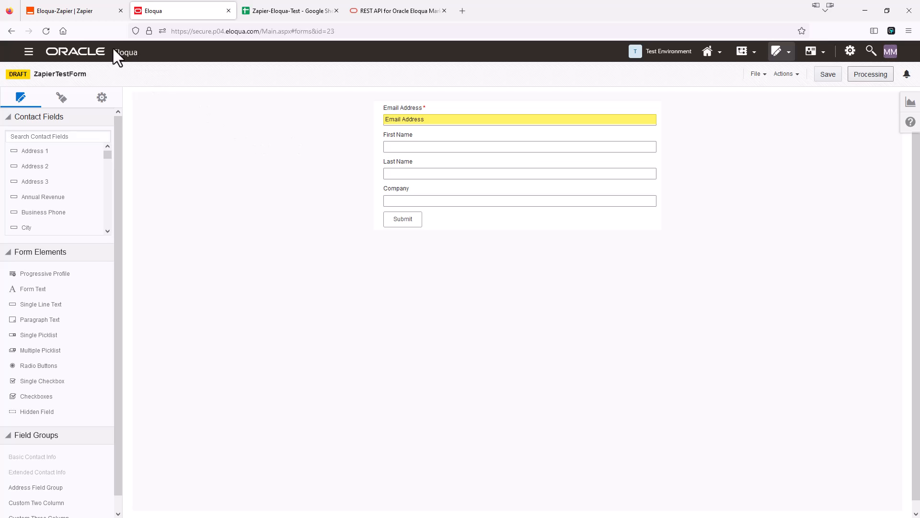
{"action": "left_click", "coordinate": [75, 13]}
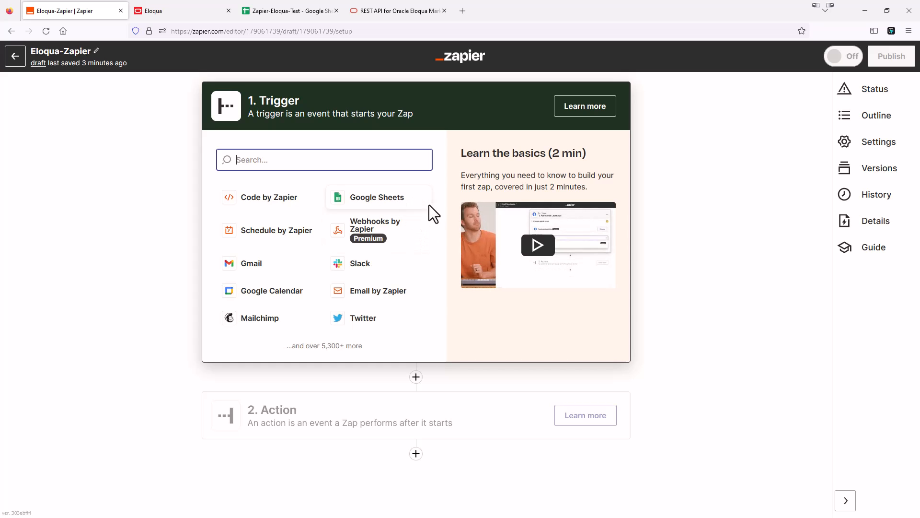
Make the trigger Google Sheets with the New Spreadsheet Row event.
{"action": "left_click", "coordinate": [382, 205]}
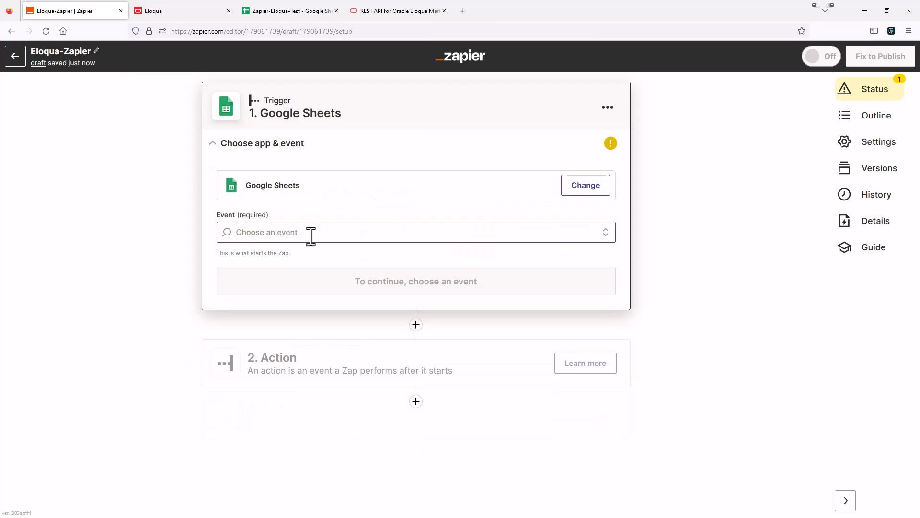
{"action": "left_click", "coordinate": [328, 233]}
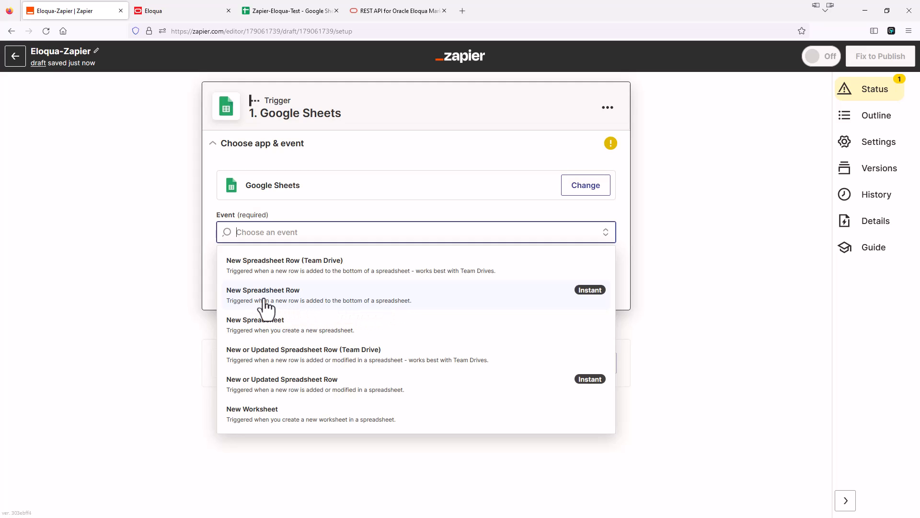
{"action": "left_click", "coordinate": [297, 301]}
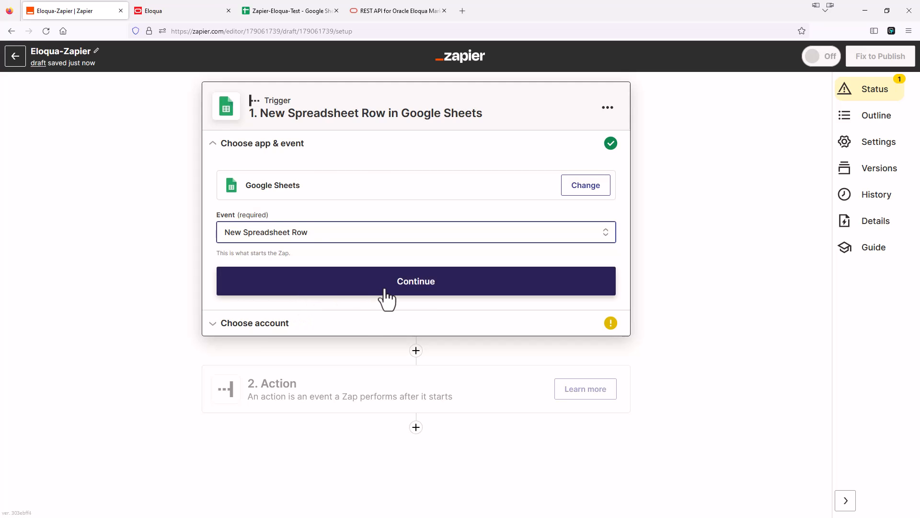
{"action": "left_click", "coordinate": [386, 297]}
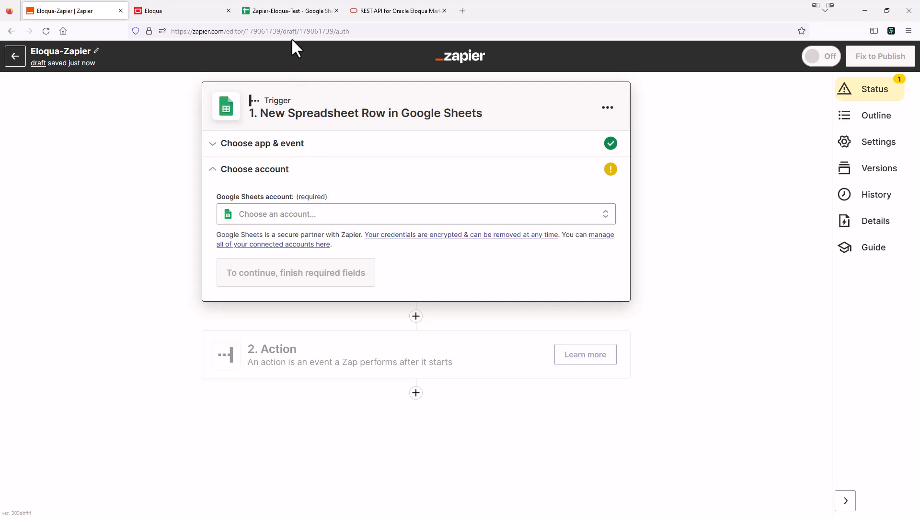
Connect the unused Google Sheets account to the trigger.
{"action": "left_click", "coordinate": [289, 15]}
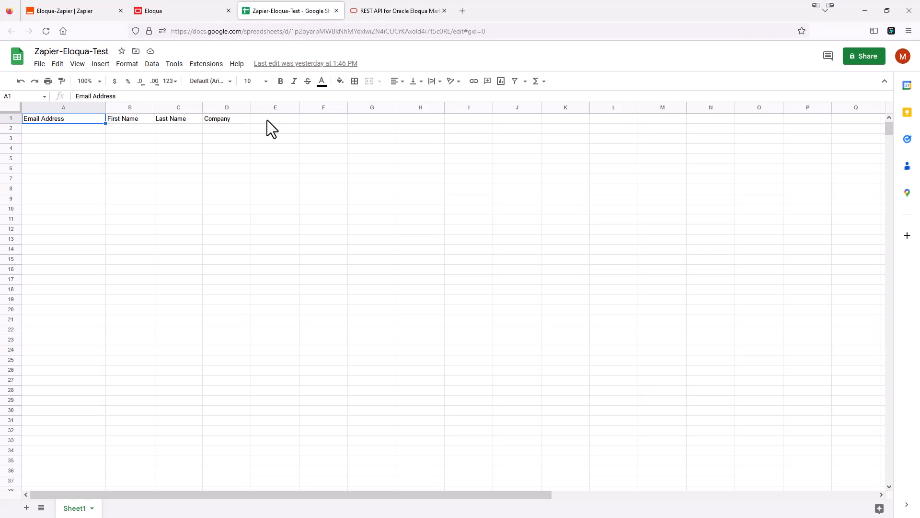
{"action": "left_click", "coordinate": [46, 8]}
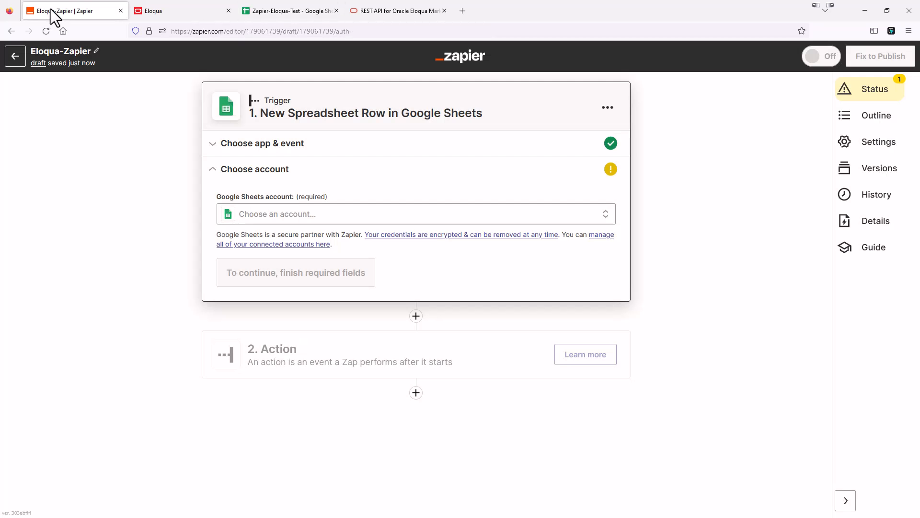
{"action": "left_click", "coordinate": [298, 218]}
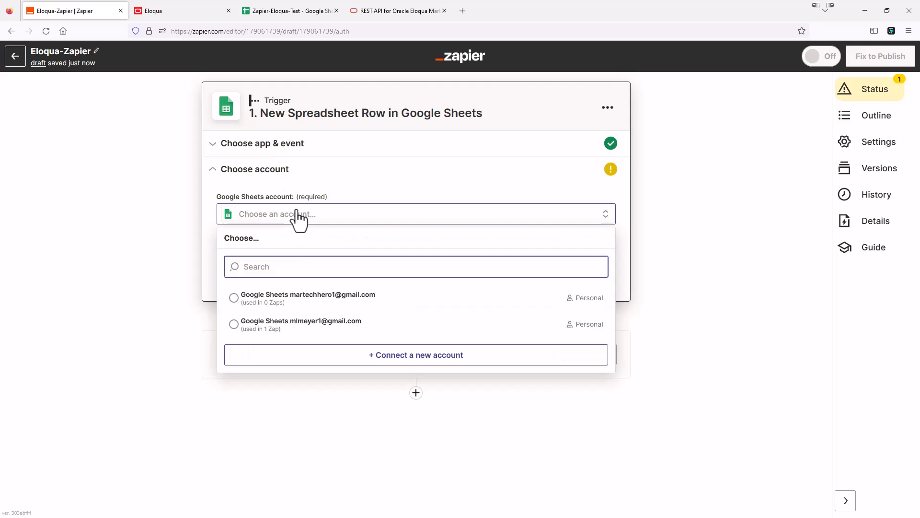
{"action": "left_click", "coordinate": [234, 298]}
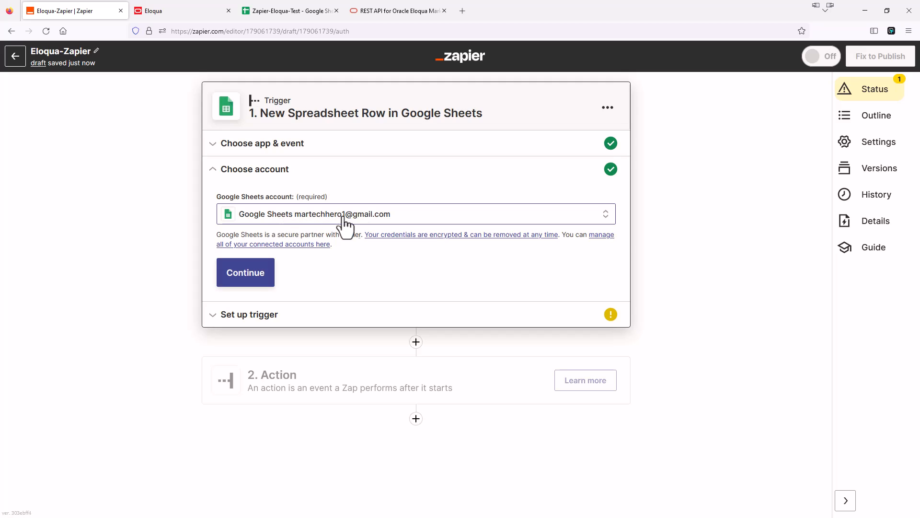
Point the trigger at the Zapier-Eloqua-Test spreadsheet and its Sheet1 worksheet.
{"action": "left_click", "coordinate": [247, 280]}
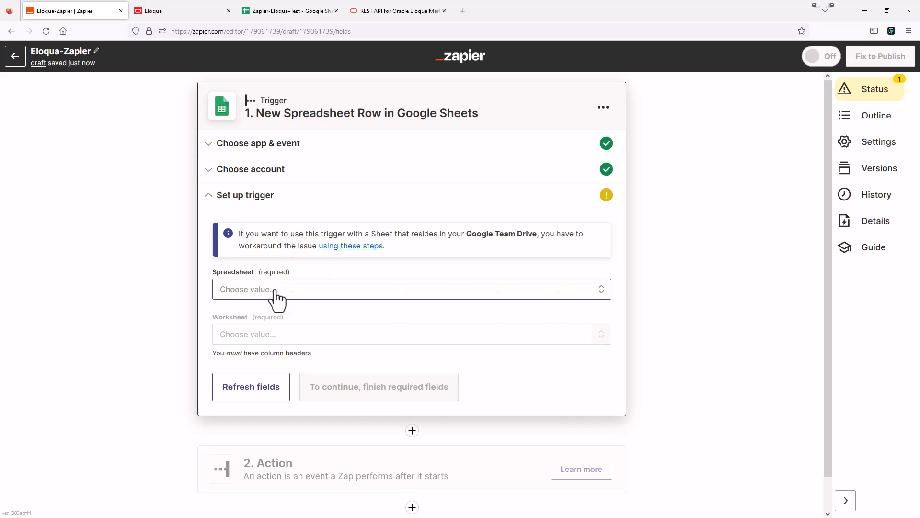
{"action": "left_click", "coordinate": [275, 294]}
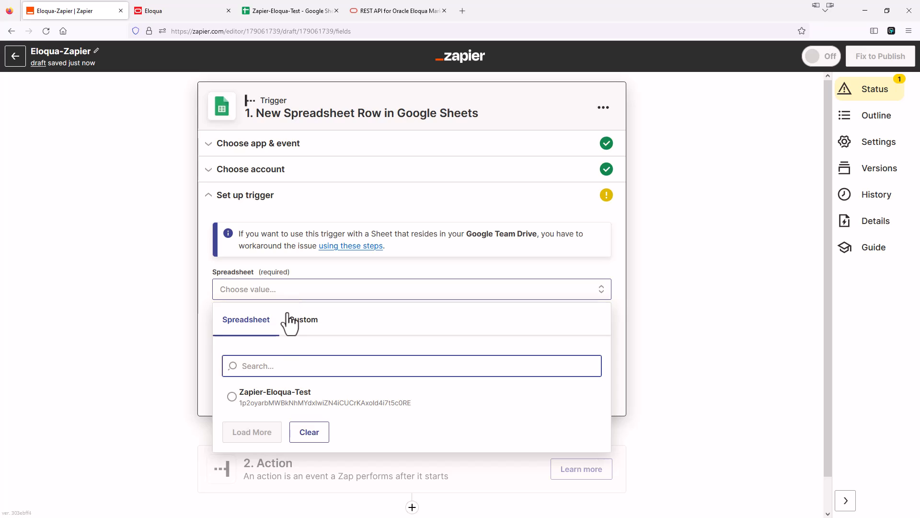
{"action": "left_click", "coordinate": [233, 397]}
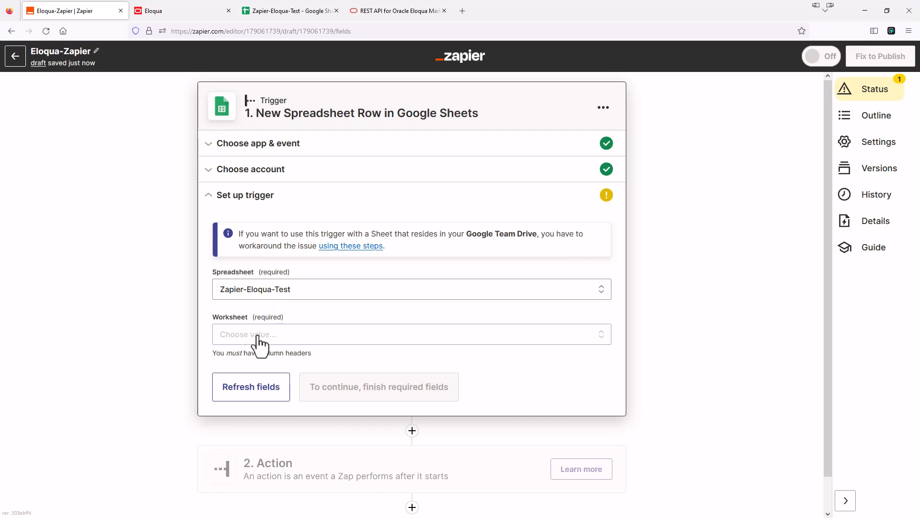
{"action": "left_click", "coordinate": [303, 13]}
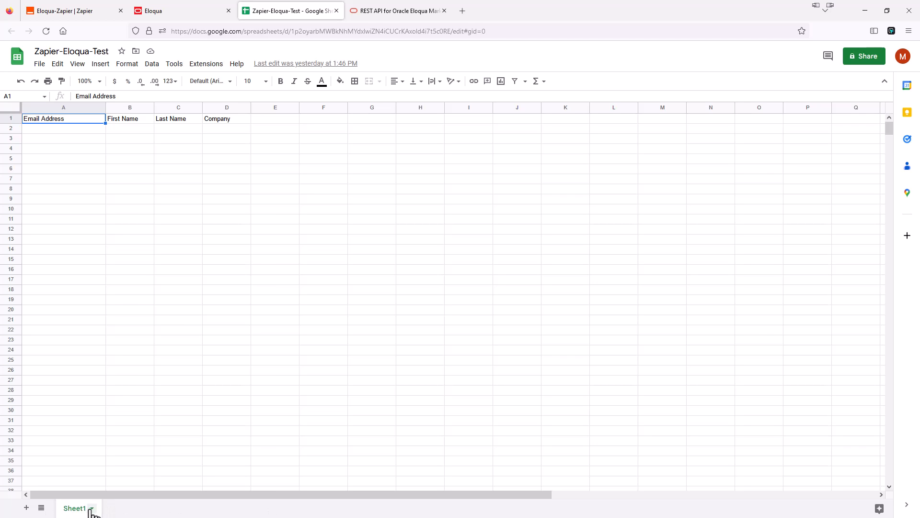
{"action": "left_click", "coordinate": [88, 11]}
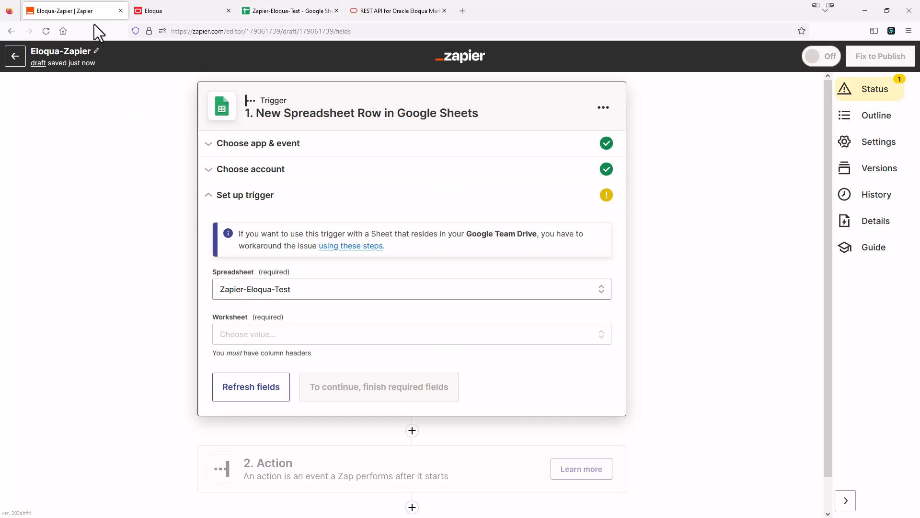
{"action": "left_click", "coordinate": [263, 335]}
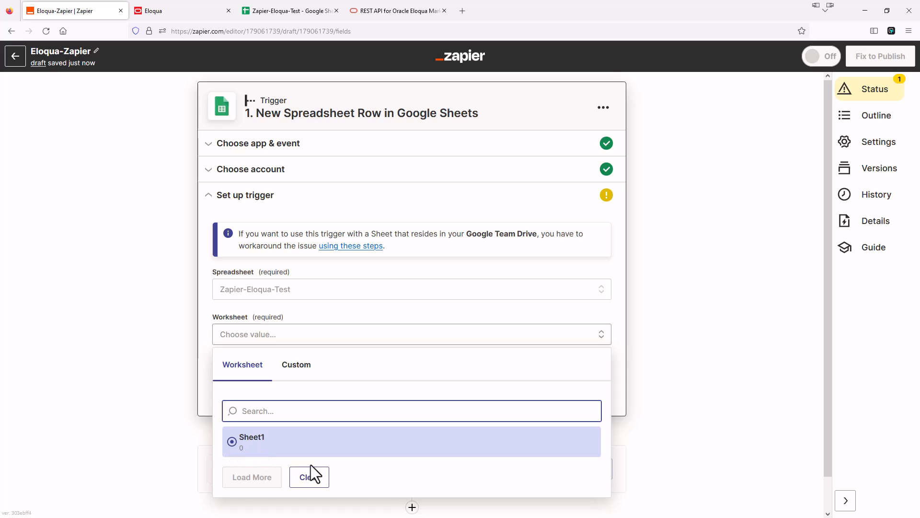
{"action": "left_click", "coordinate": [280, 440]}
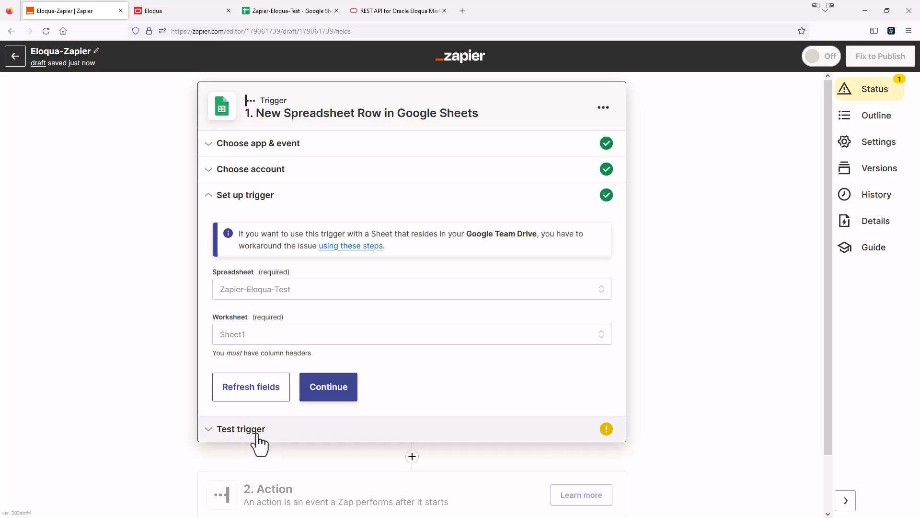
Fill row 2 with a test contact's email, first name, last name and company MarTech Hero.
{"action": "left_click", "coordinate": [287, 14]}
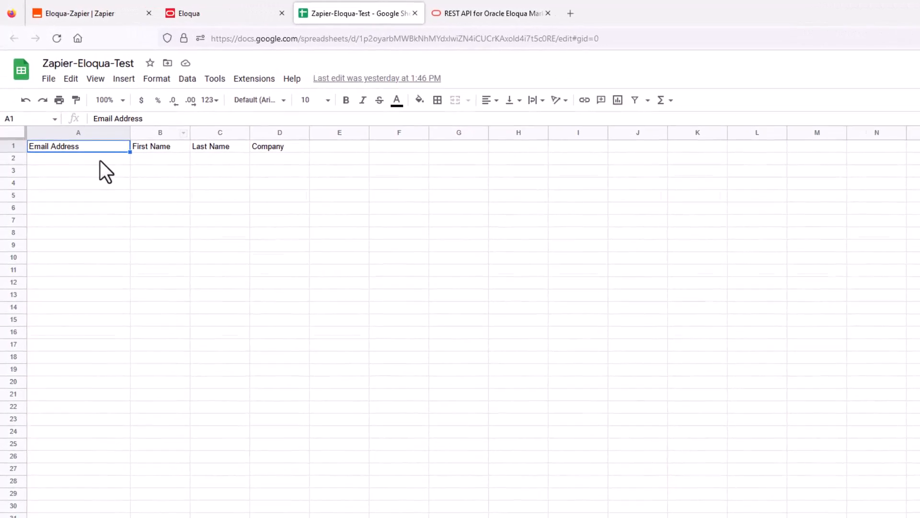
{"action": "left_click", "coordinate": [91, 187]}
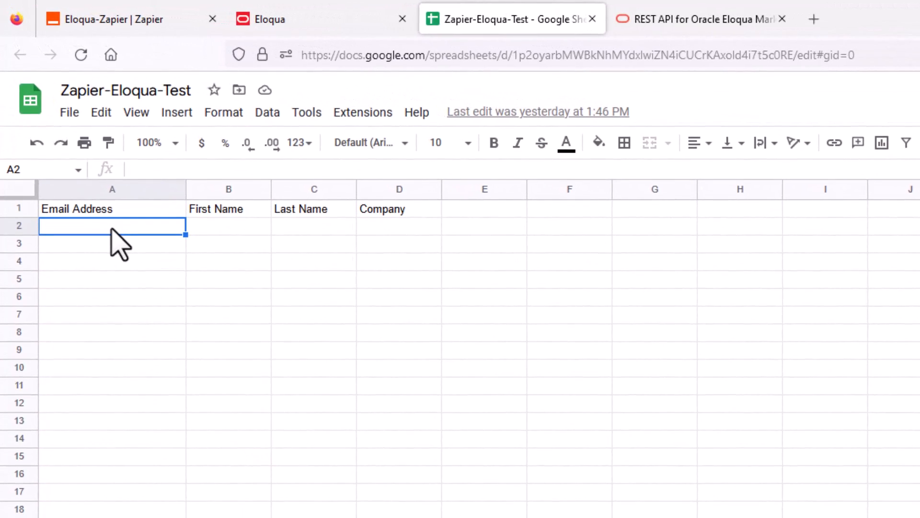
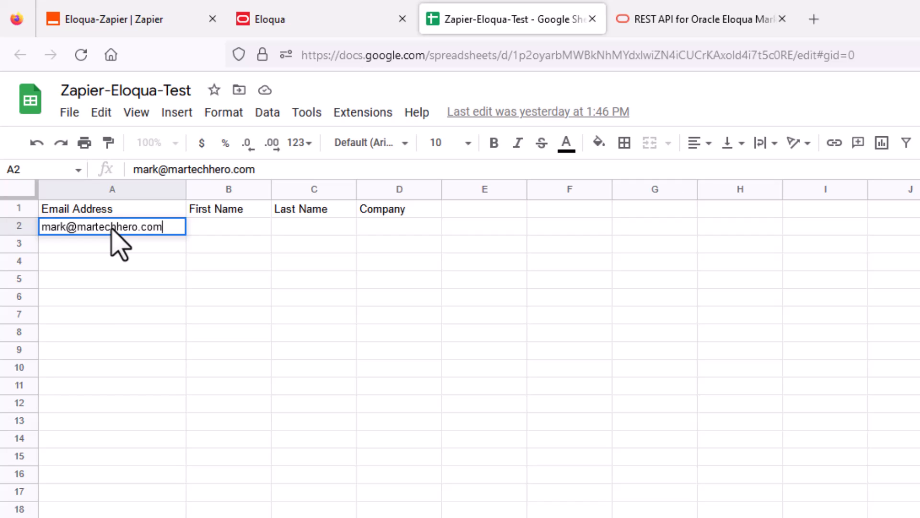
{"action": "key", "text": "Tab"}
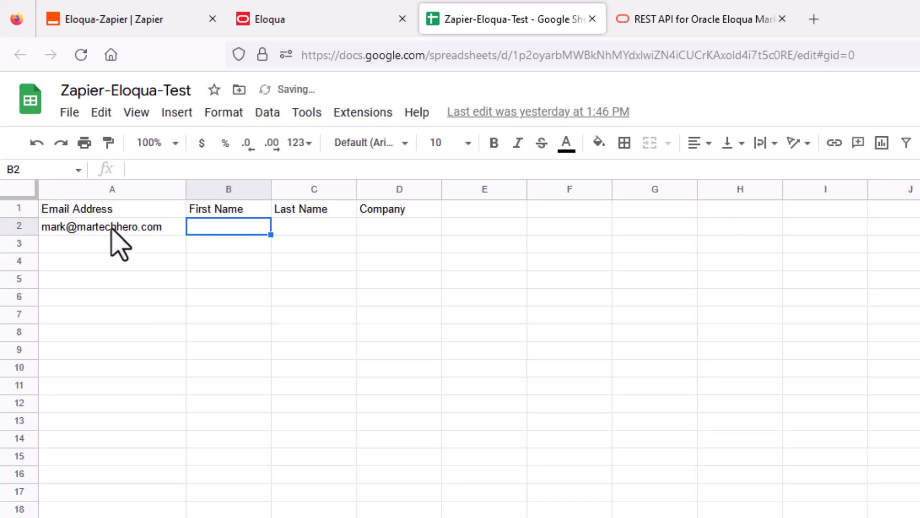
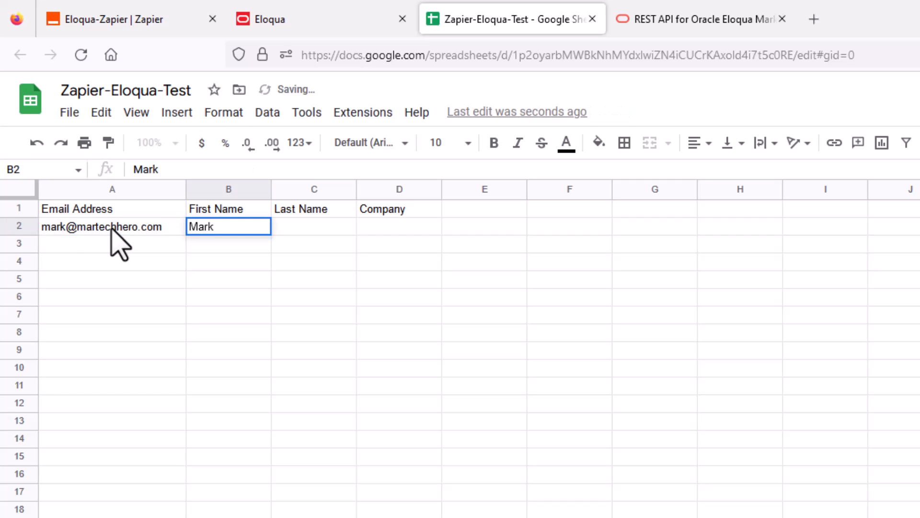
{"action": "key", "text": "Tab"}
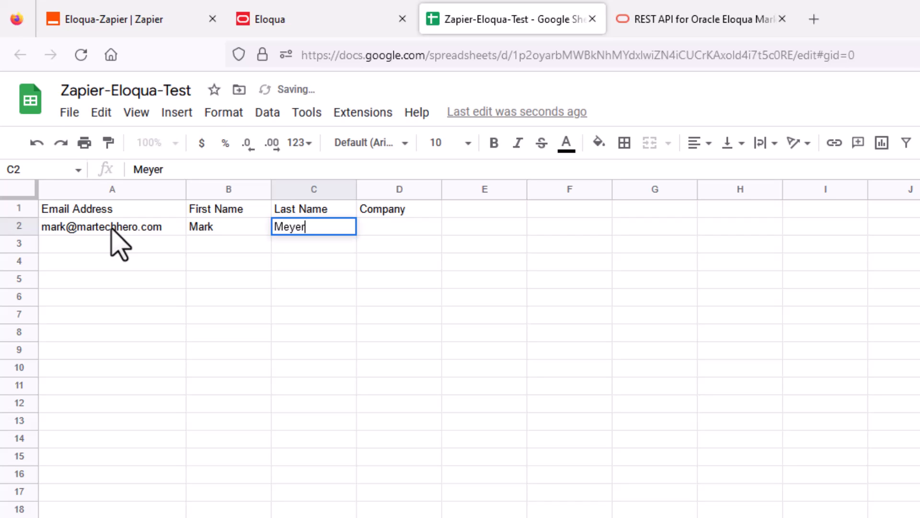
{"action": "key", "text": "Tab"}
{"action": "type", "text": "MarTech He"}
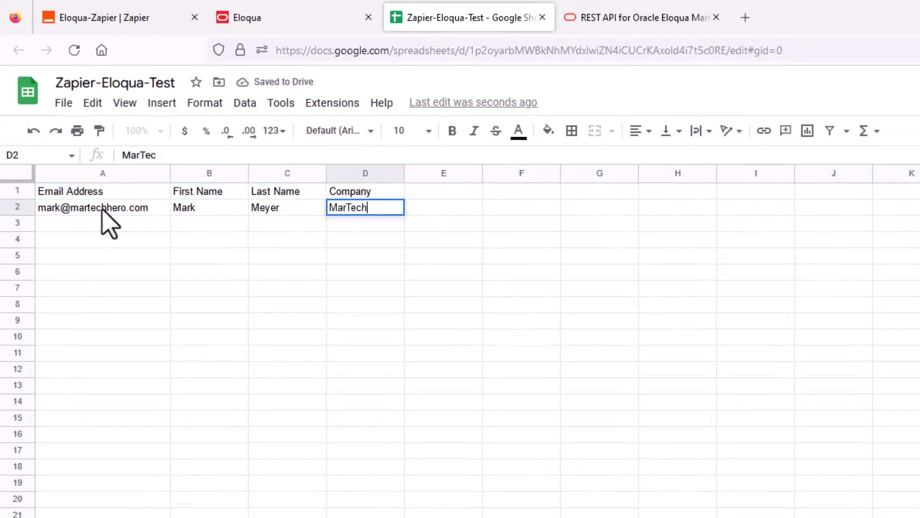
{"action": "type", "text": "ro"}
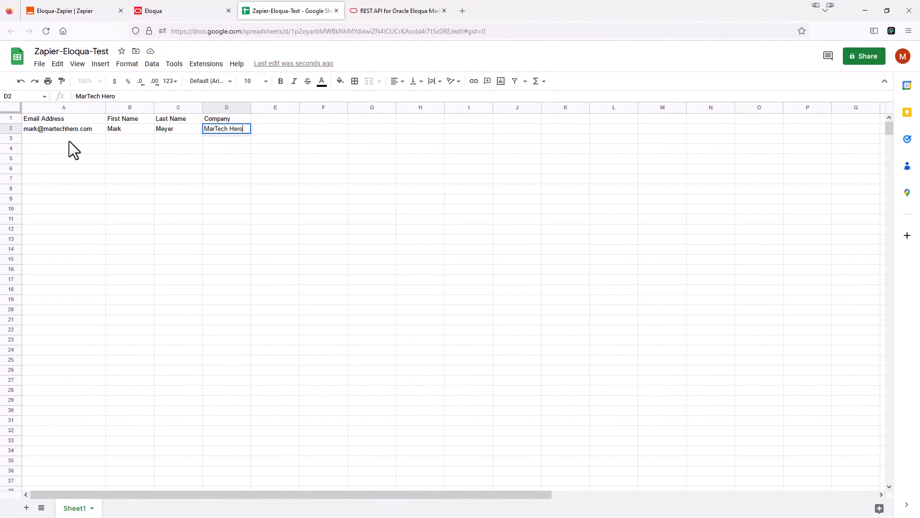
{"action": "left_click", "coordinate": [95, 196]}
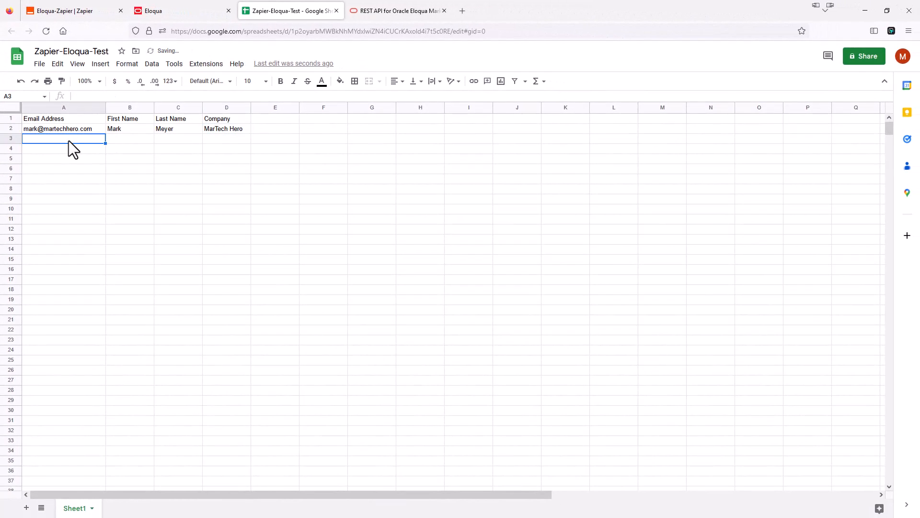
{"action": "left_click", "coordinate": [89, 15]}
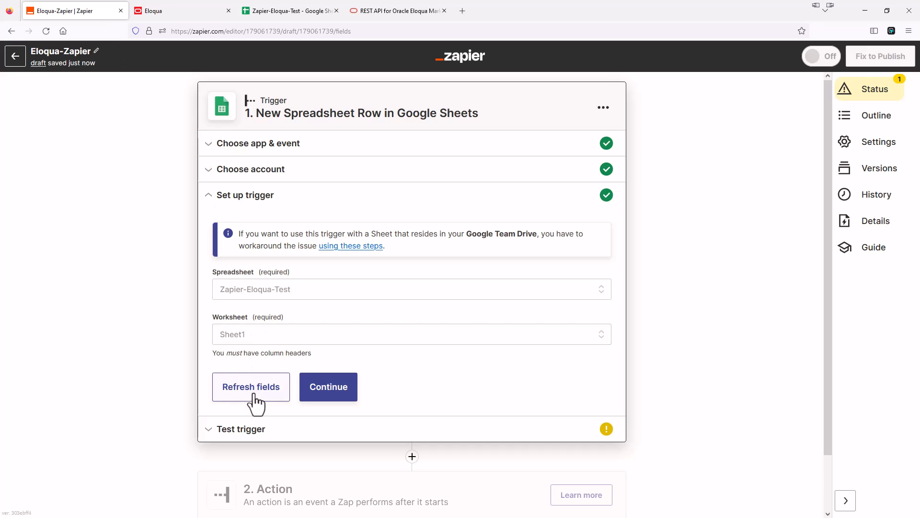
Run the trigger test to pull the new row 2 contact.
{"action": "left_click", "coordinate": [250, 430]}
{"action": "left_click", "coordinate": [405, 373]}
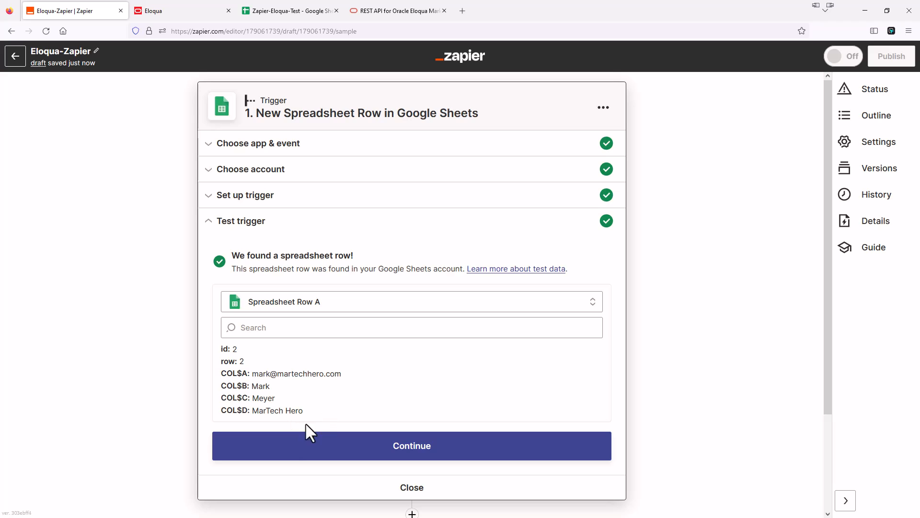
Accept the trigger test result and continue to the Webhooks by Zapier action.
{"action": "scroll", "coordinate": [415, 378], "scroll_direction": "down", "scroll_amount": 2}
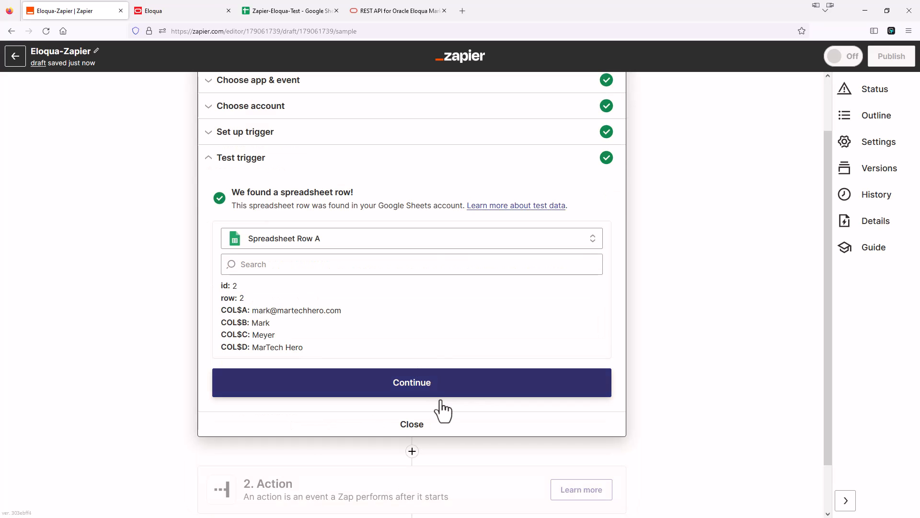
{"action": "left_click", "coordinate": [422, 389]}
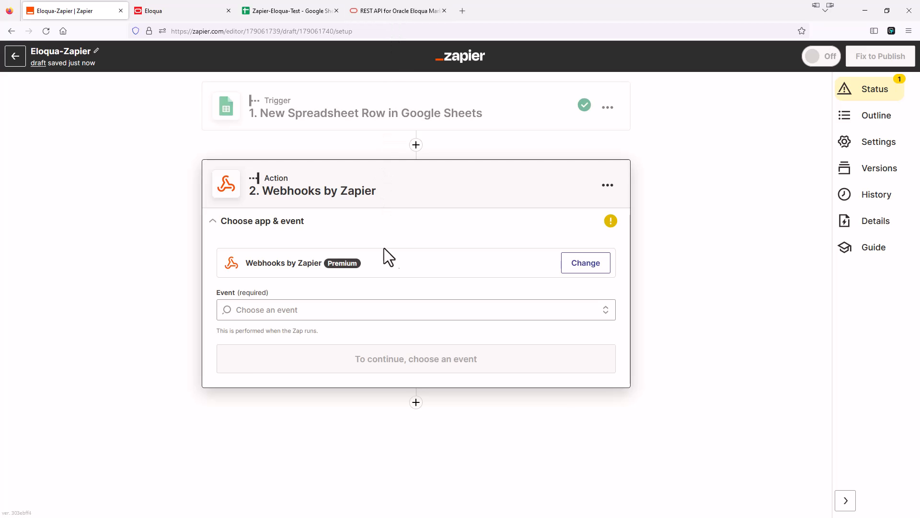
Set the webhook action event to Custom Request with method POST.
{"action": "left_click", "coordinate": [285, 314]}
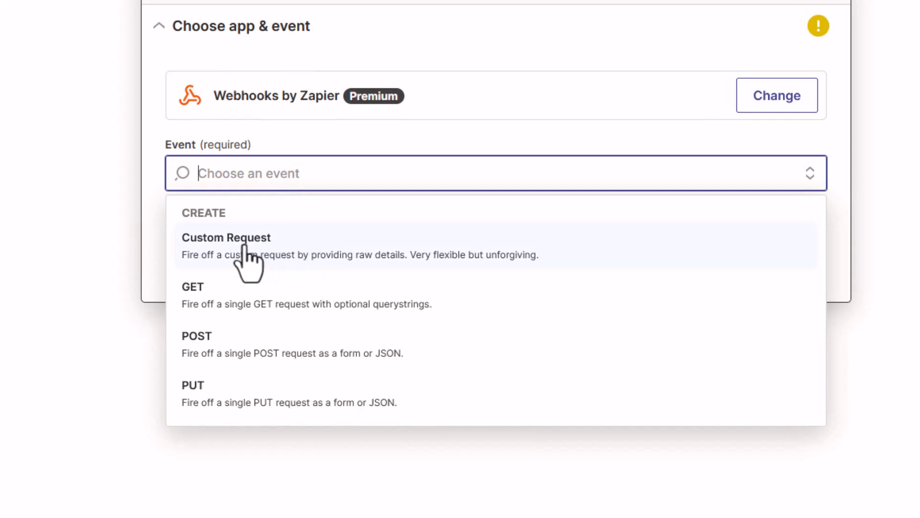
{"action": "left_click", "coordinate": [247, 251]}
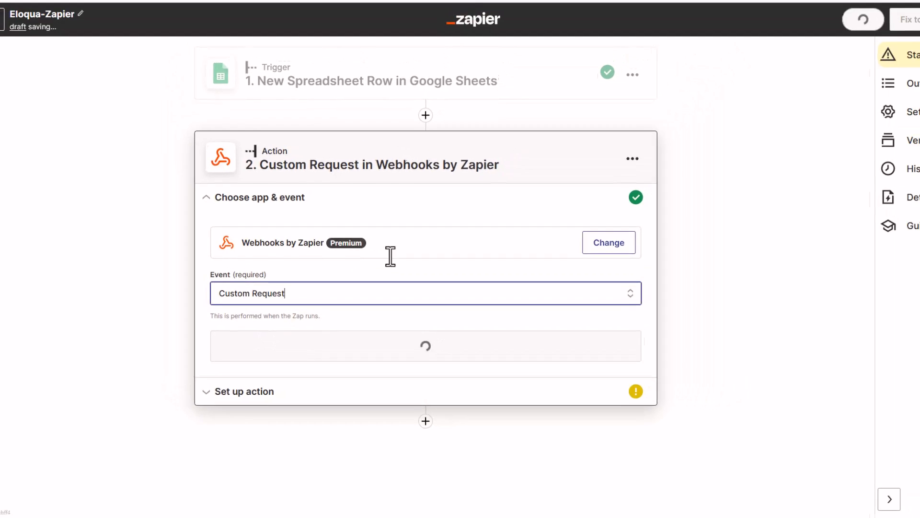
{"action": "left_click", "coordinate": [429, 349]}
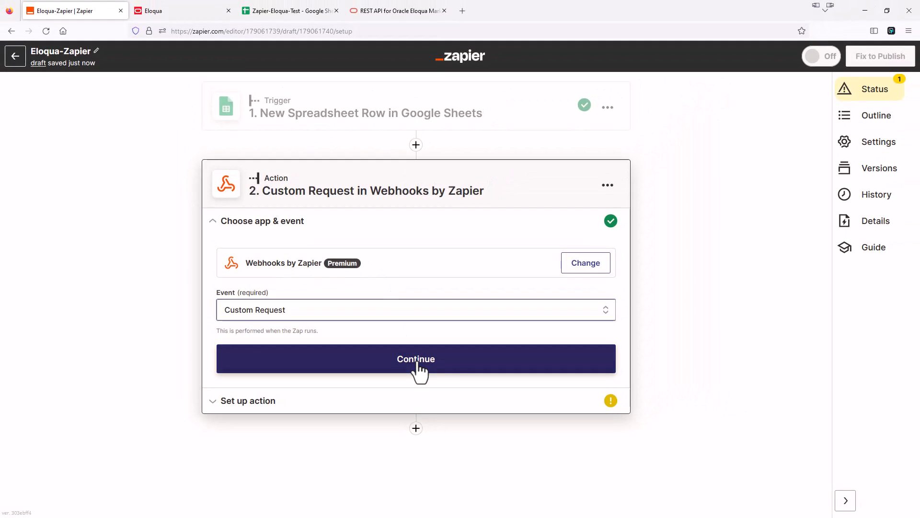
{"action": "left_click", "coordinate": [417, 364]}
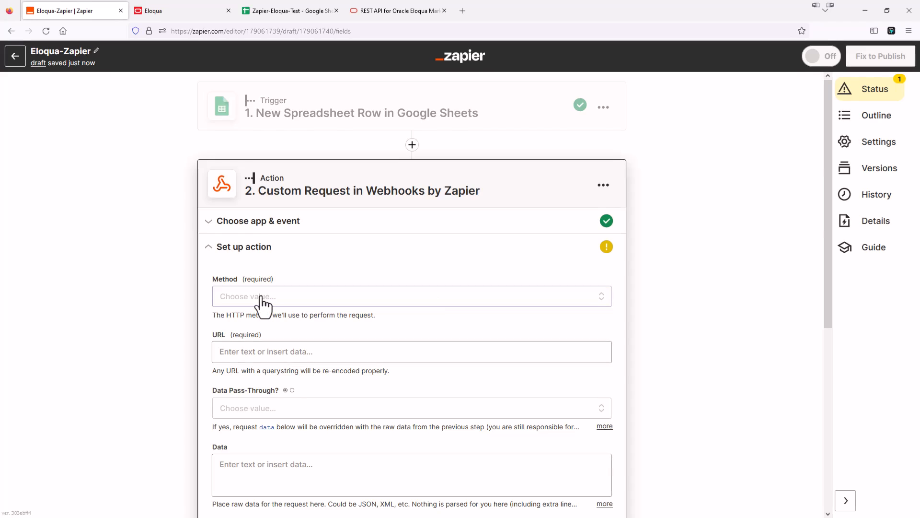
{"action": "left_click", "coordinate": [260, 295]}
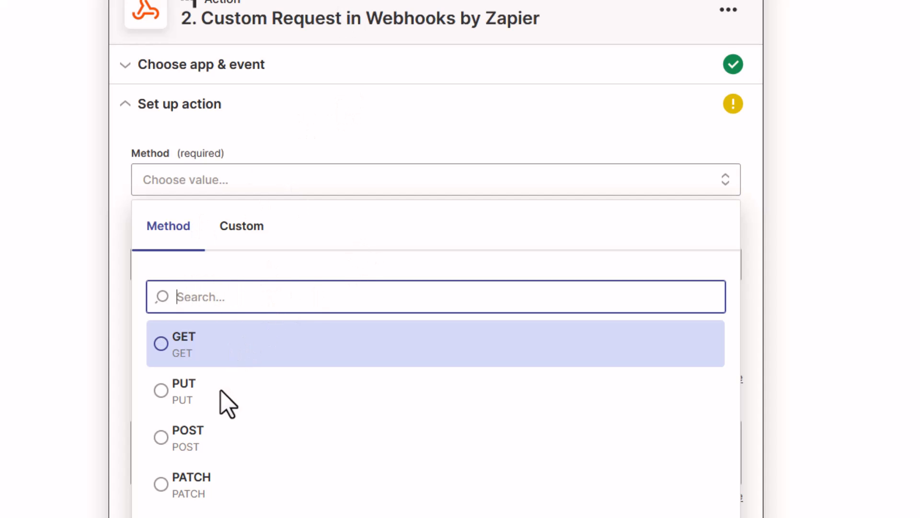
{"action": "left_click", "coordinate": [175, 438]}
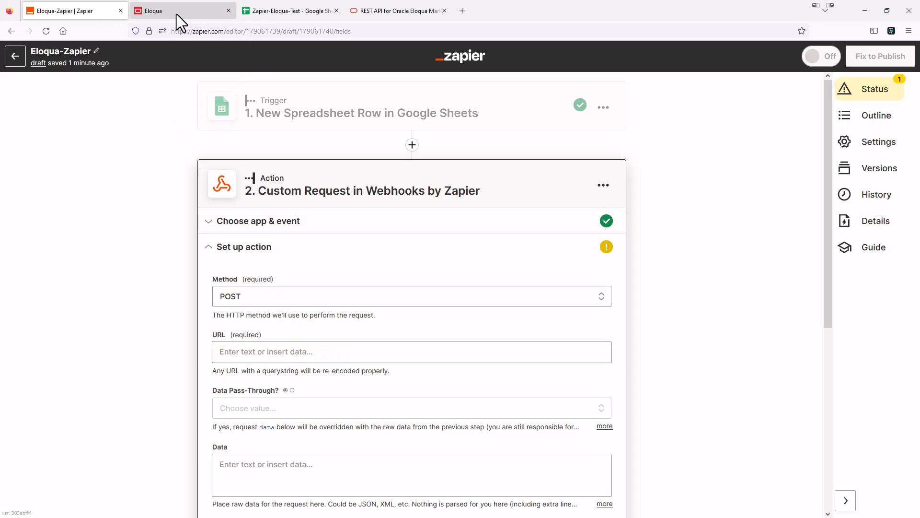
{"action": "left_click", "coordinate": [164, 13]}
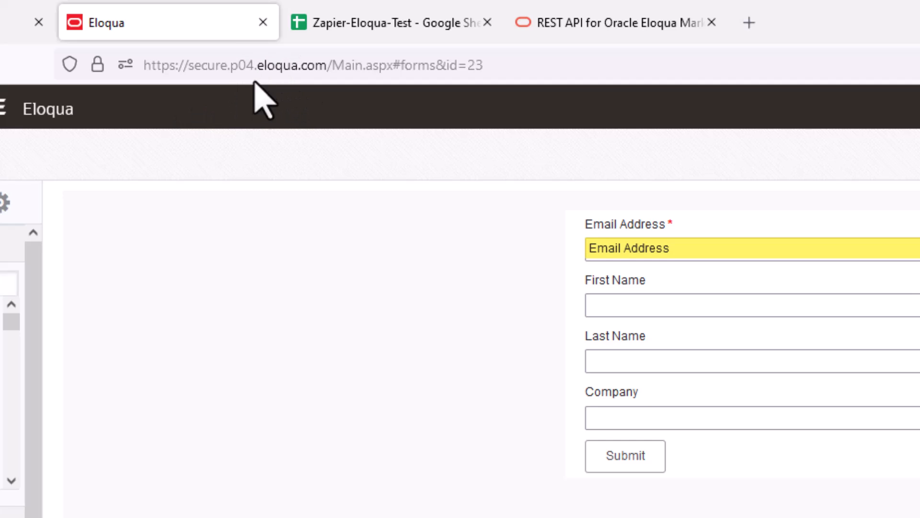
{"action": "left_click", "coordinate": [69, 18]}
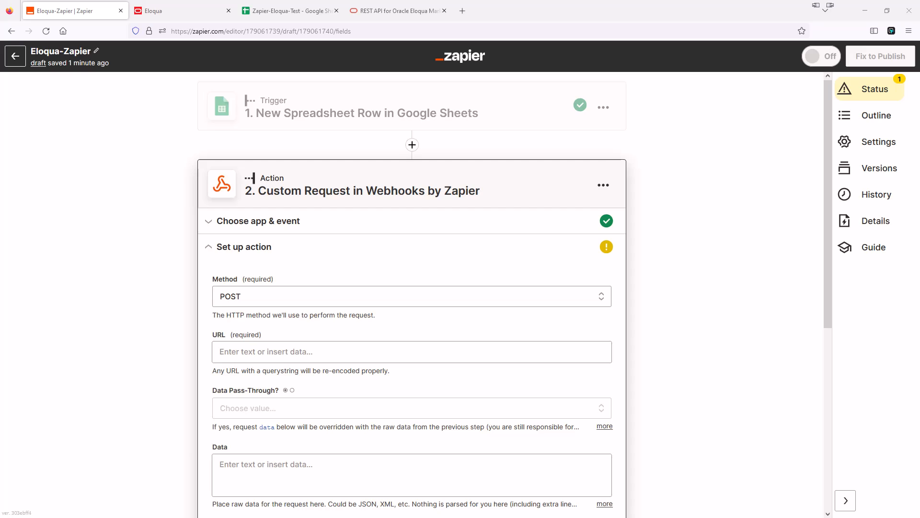
{"action": "left_click", "coordinate": [249, 353]}
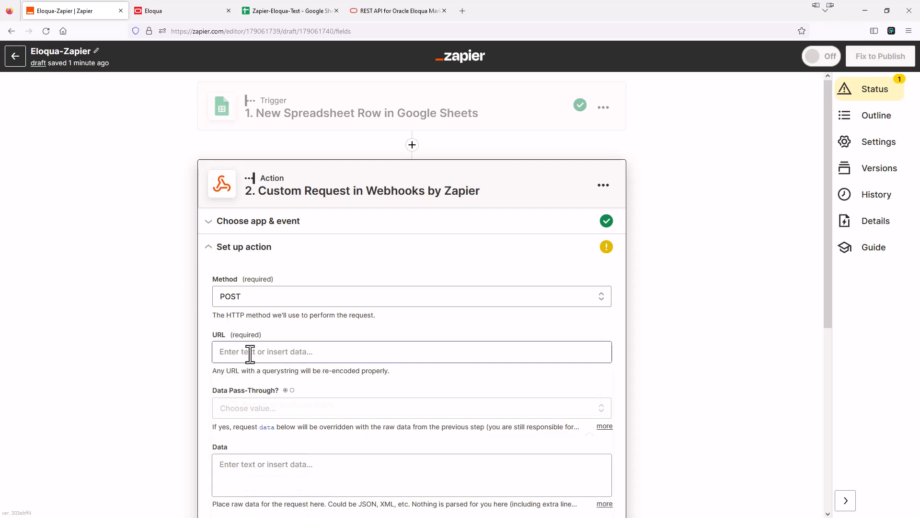
{"action": "type", "text": "https://secure.p04.eloqua.com"}
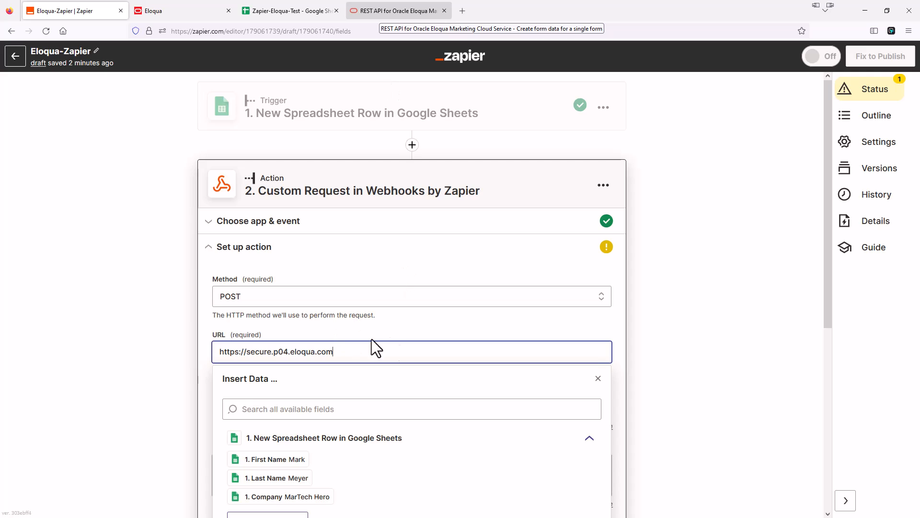
Copy the form-data endpoint path /api/rest/2.0/data/form/{id} from the Eloqua REST API docs.
{"action": "left_click", "coordinate": [386, 12]}
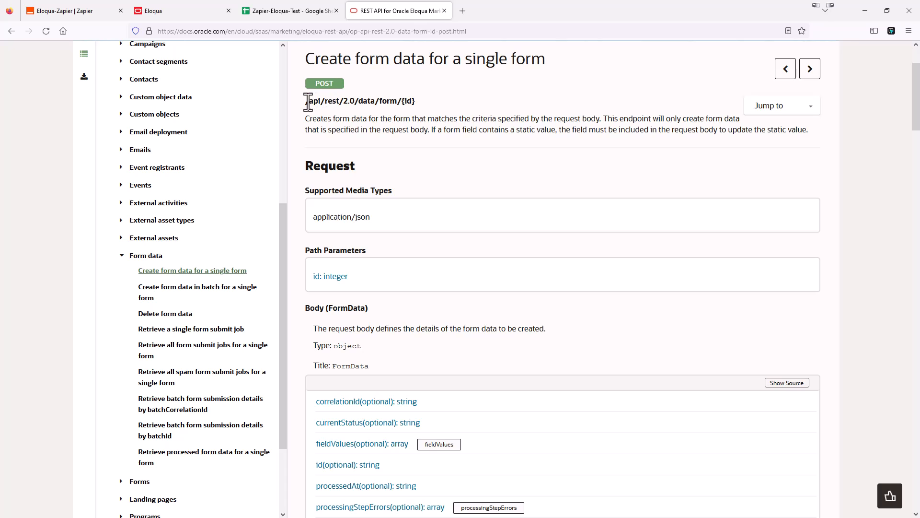
{"action": "left_click_drag", "start_coordinate": [307, 102], "coordinate": [415, 101]}
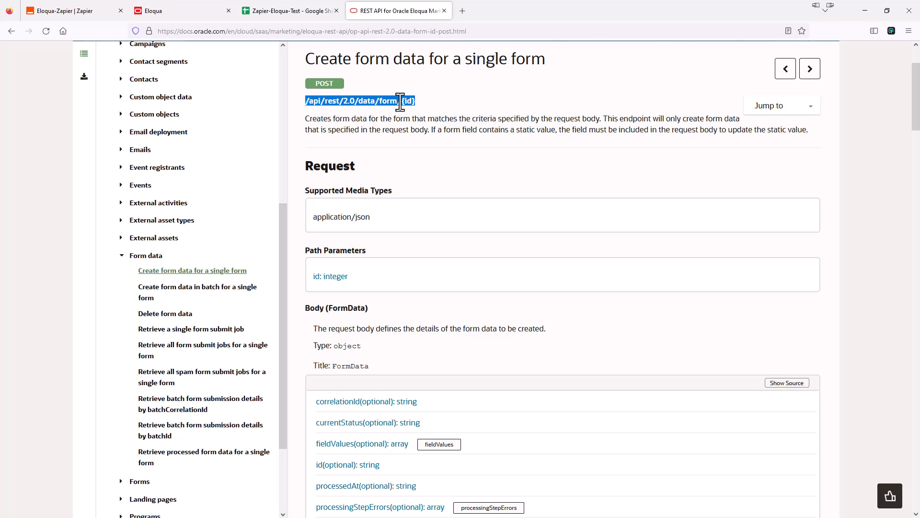
{"action": "right_click", "coordinate": [405, 111]}
{"action": "left_click", "coordinate": [413, 114]}
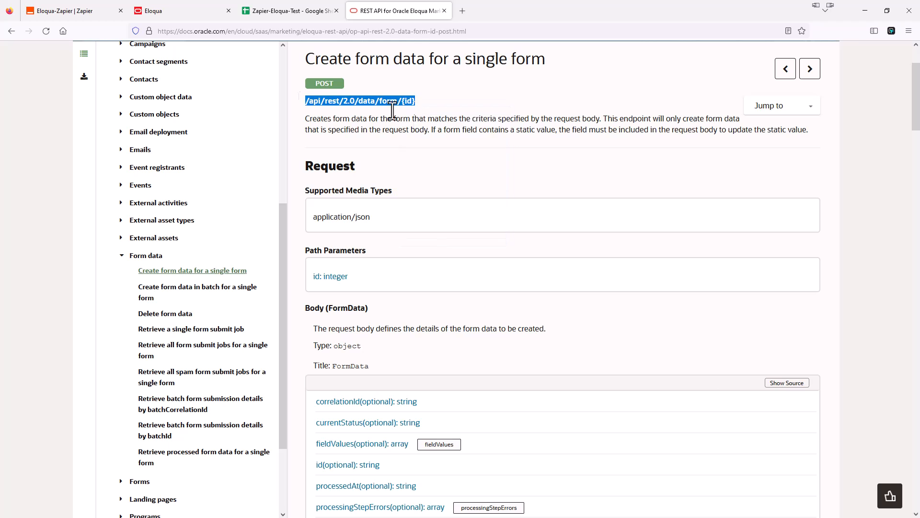
Append the endpoint path after the base address in the Zapier webhook URL.
{"action": "left_click", "coordinate": [87, 18]}
{"action": "left_click", "coordinate": [345, 355]}
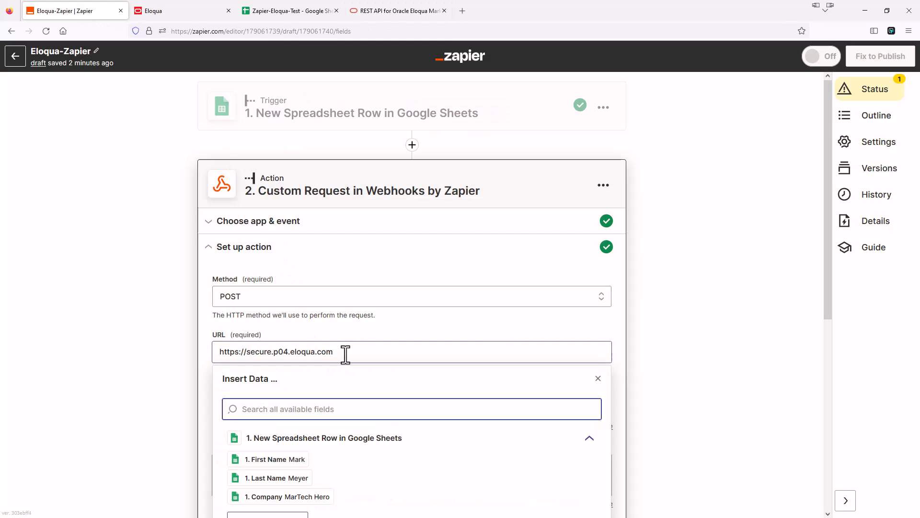
{"action": "left_click", "coordinate": [346, 354]}
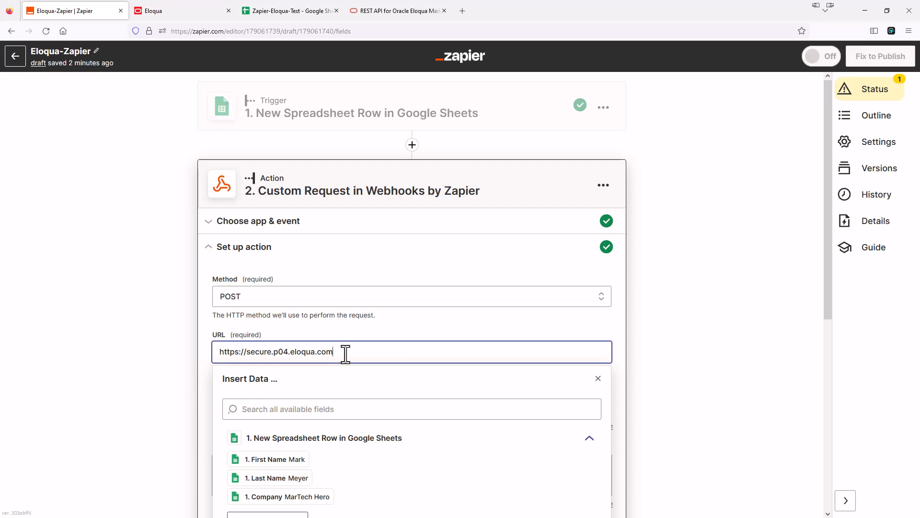
{"action": "key", "text": "ctrl+v"}
{"action": "scroll", "coordinate": [330, 359], "scroll_direction": "down", "scroll_amount": 1}
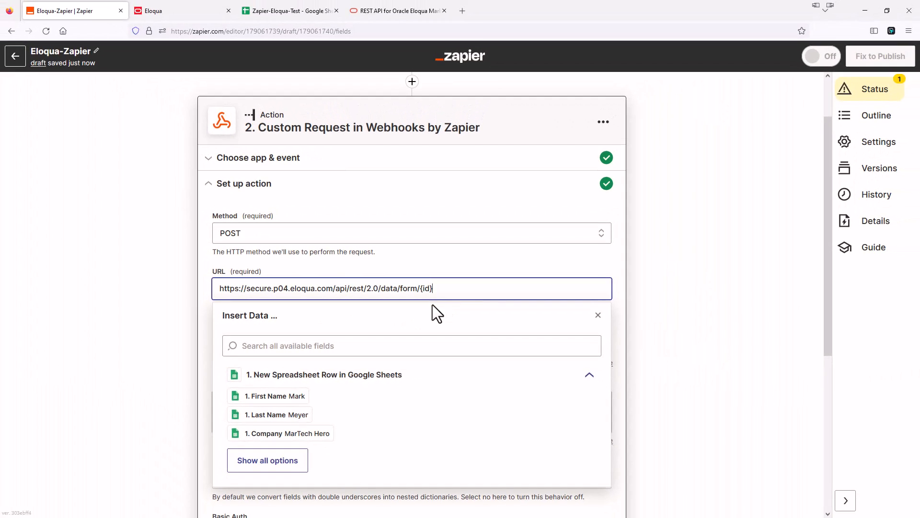
Replace the {id} placeholder at the end of the webhook URL with form ID 23.
{"action": "left_click", "coordinate": [171, 13]}
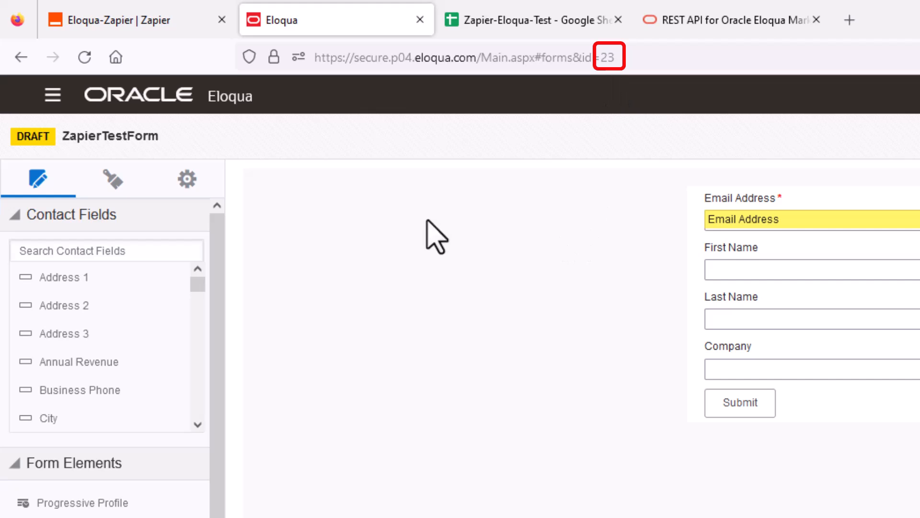
{"action": "left_click", "coordinate": [153, 19]}
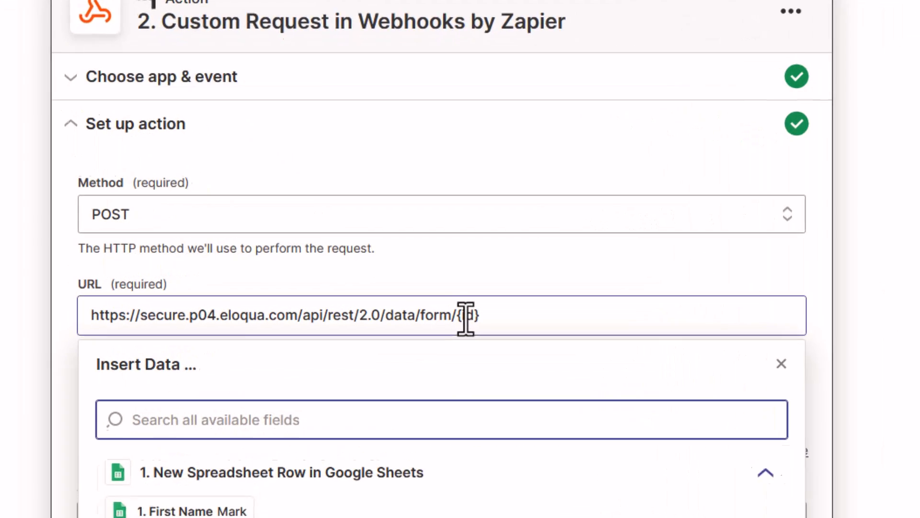
{"action": "left_click", "coordinate": [433, 288]}
{"action": "left_click_drag", "start_coordinate": [471, 324], "coordinate": [511, 323]}
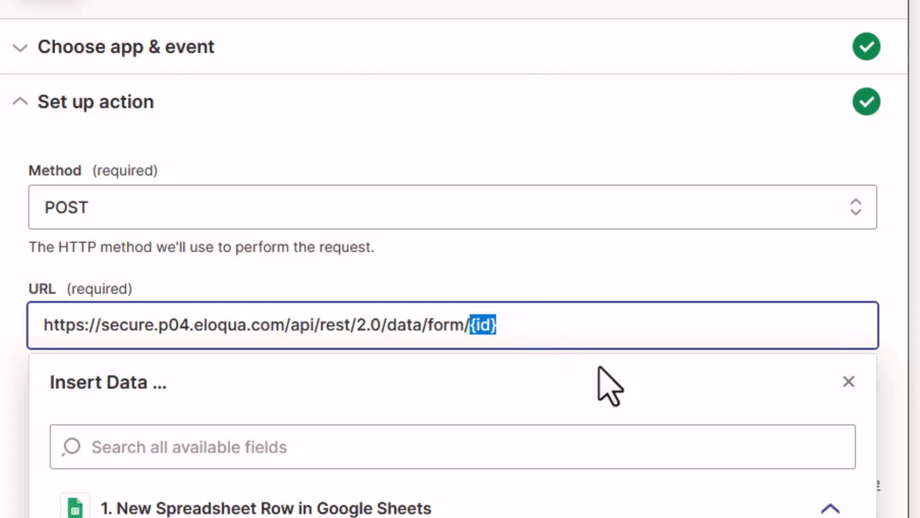
{"action": "key", "text": "BackSpace"}
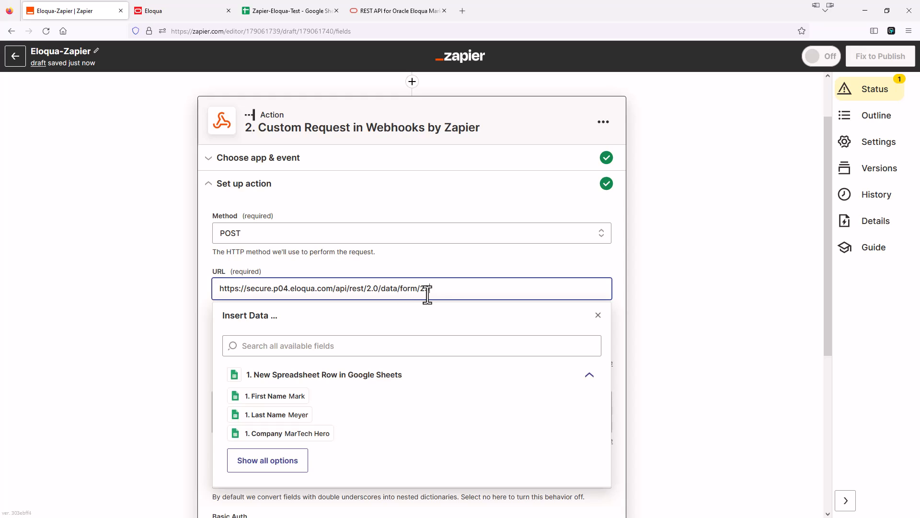
{"action": "left_click", "coordinate": [632, 266]}
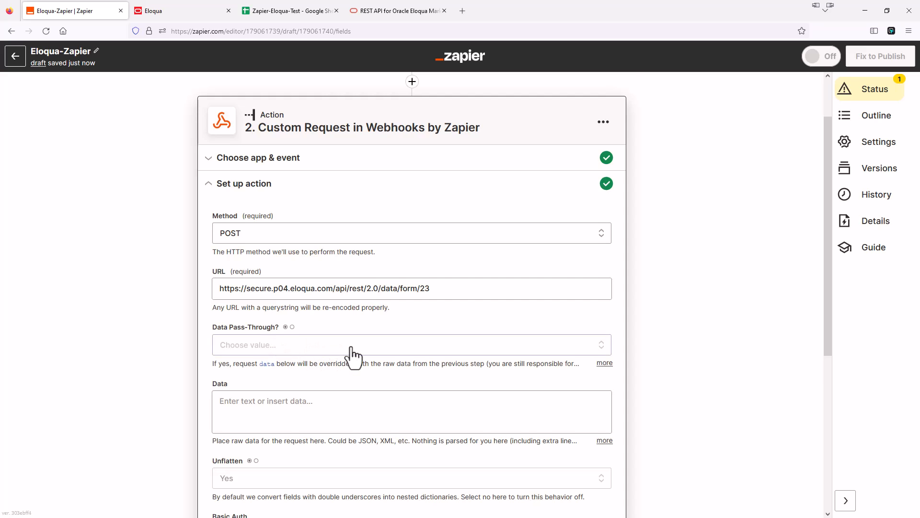
Focus the webhook Data field, then bring up the Eloqua 'Create form data for a single form' docs page.
{"action": "scroll", "coordinate": [353, 355], "scroll_direction": "down", "scroll_amount": 4}
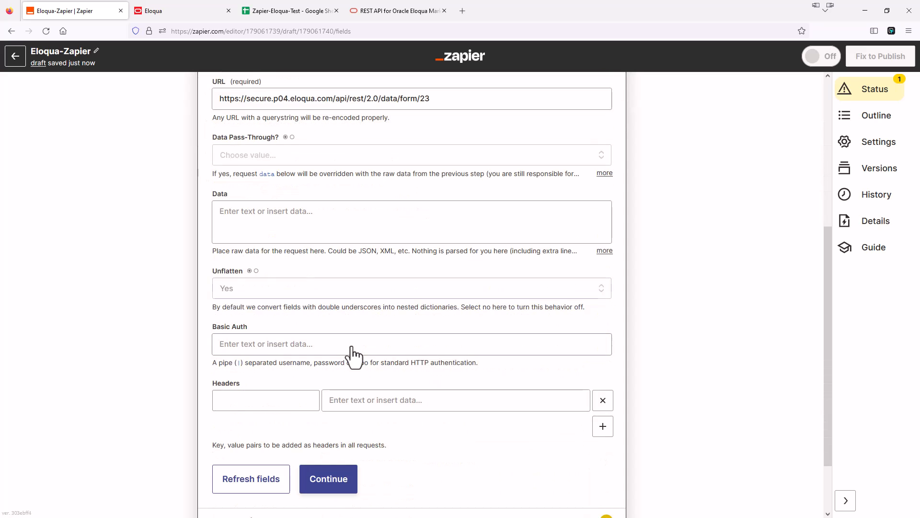
{"action": "scroll", "coordinate": [353, 355], "scroll_direction": "down", "scroll_amount": 1}
{"action": "scroll", "coordinate": [349, 329], "scroll_direction": "up", "scroll_amount": 1}
{"action": "left_click", "coordinate": [268, 218]}
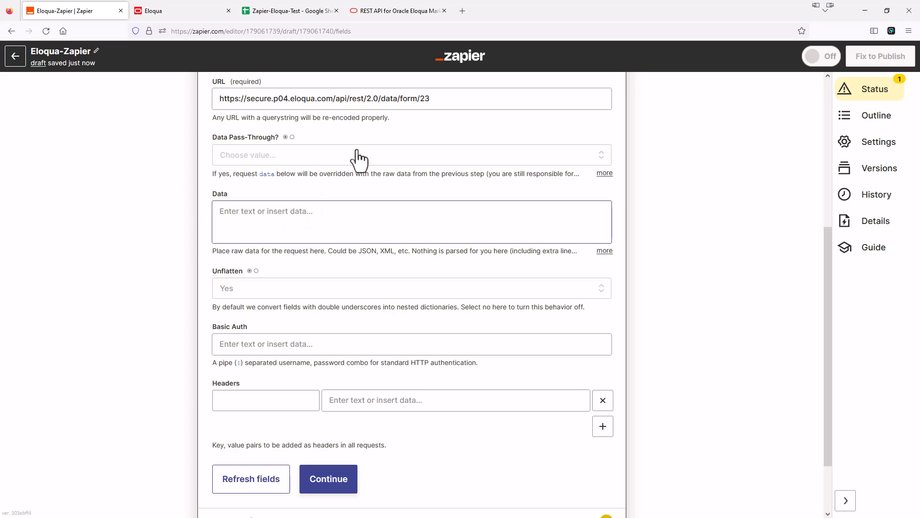
{"action": "left_click", "coordinate": [387, 10]}
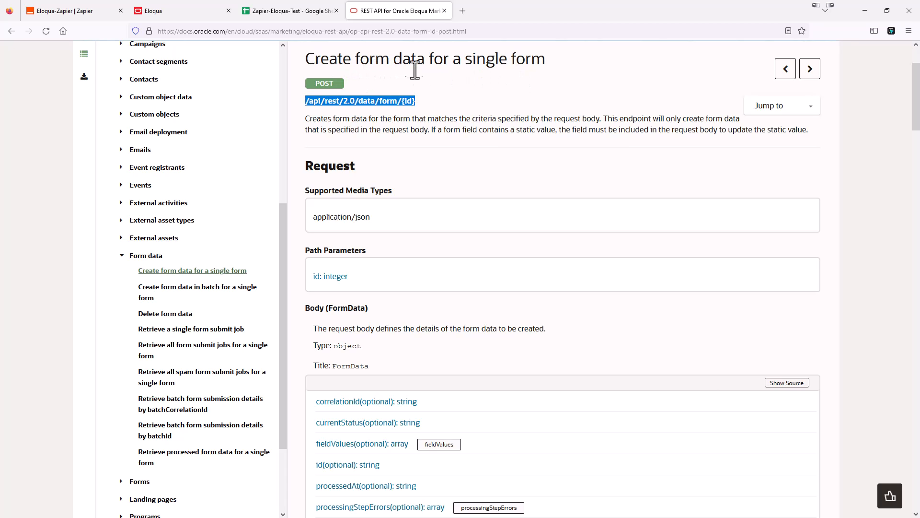
Copy the example request body JSON from the Eloqua docs and return to the Zapier webhook setup.
{"action": "scroll", "coordinate": [493, 83], "scroll_direction": "down", "scroll_amount": 8}
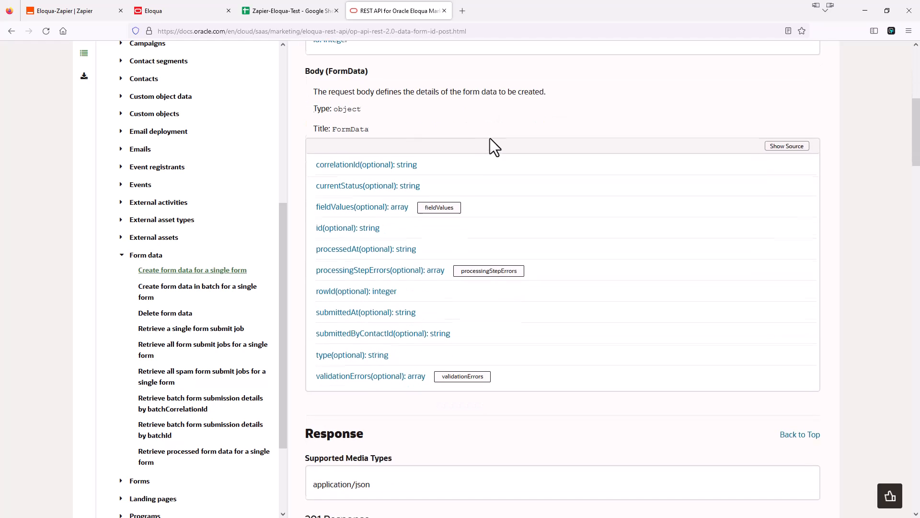
{"action": "scroll", "coordinate": [491, 143], "scroll_direction": "down", "scroll_amount": 10}
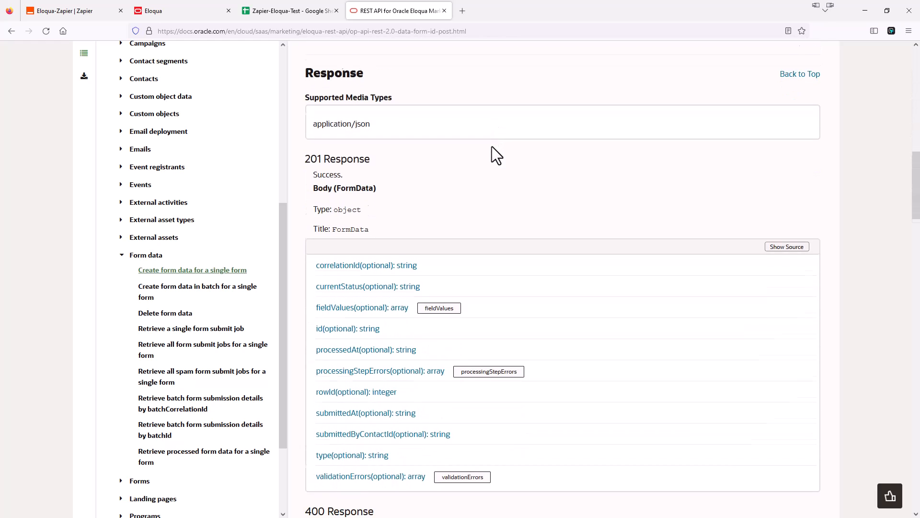
{"action": "scroll", "coordinate": [492, 150], "scroll_direction": "down", "scroll_amount": 9}
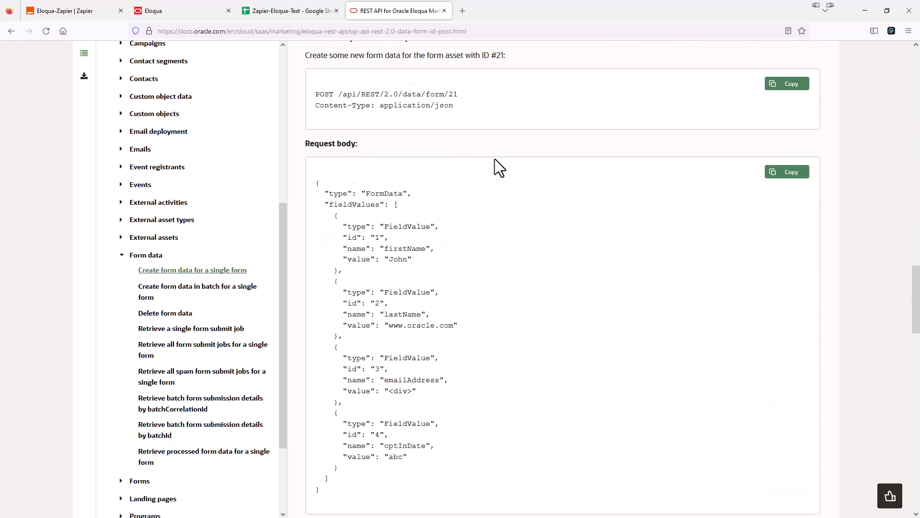
{"action": "scroll", "coordinate": [488, 159], "scroll_direction": "down", "scroll_amount": 1}
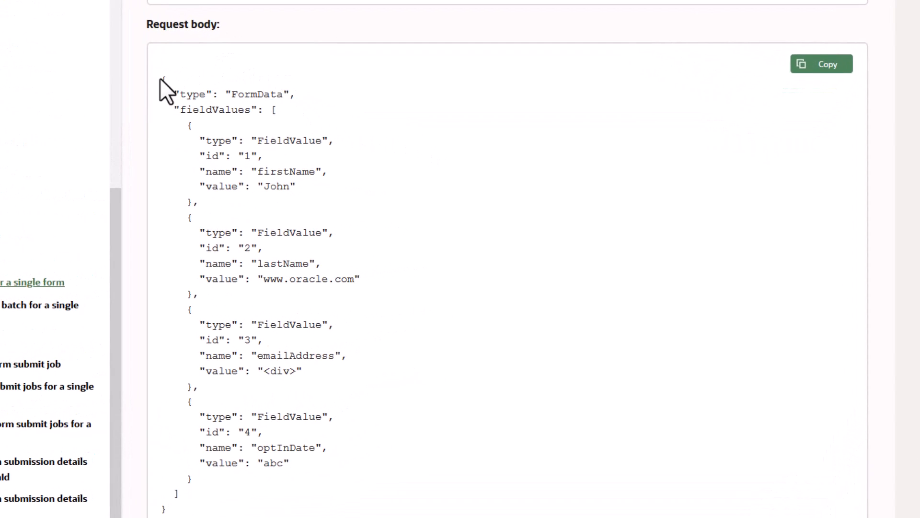
{"action": "left_click_drag", "start_coordinate": [163, 79], "coordinate": [225, 504]}
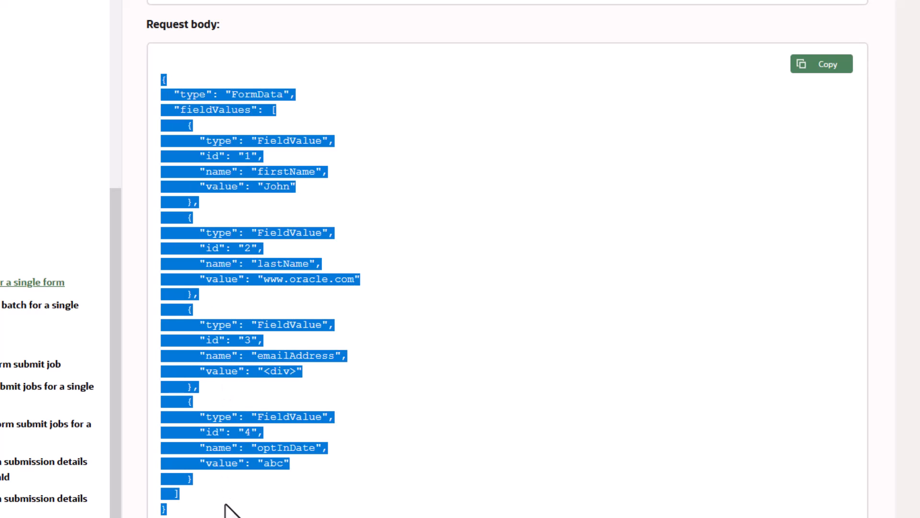
{"action": "right_click", "coordinate": [195, 233]}
{"action": "left_click", "coordinate": [226, 246]}
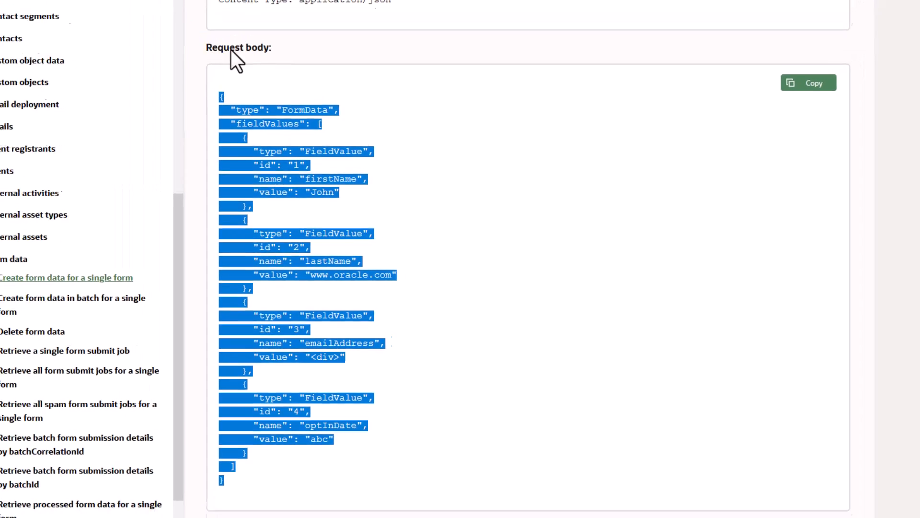
{"action": "left_click", "coordinate": [73, 12]}
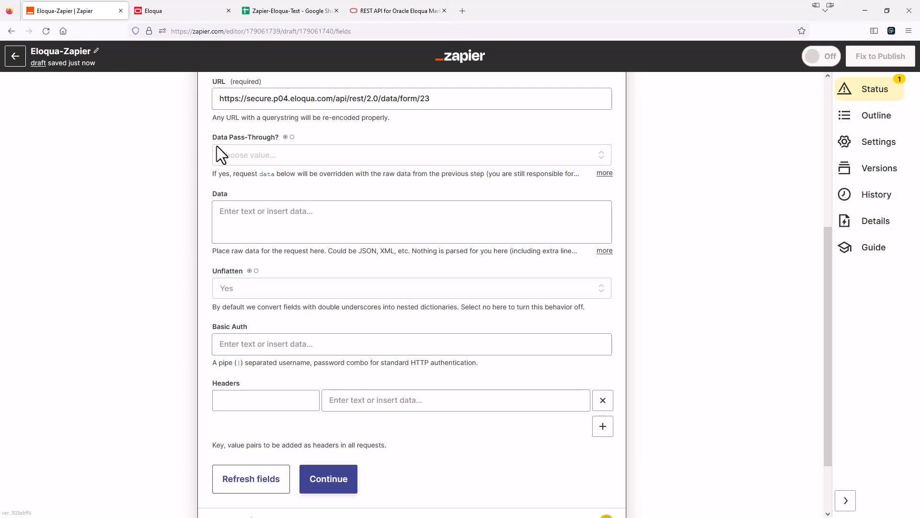
Paste the example FormData JSON into the webhook Data field and review its field entries.
{"action": "left_click", "coordinate": [257, 212]}
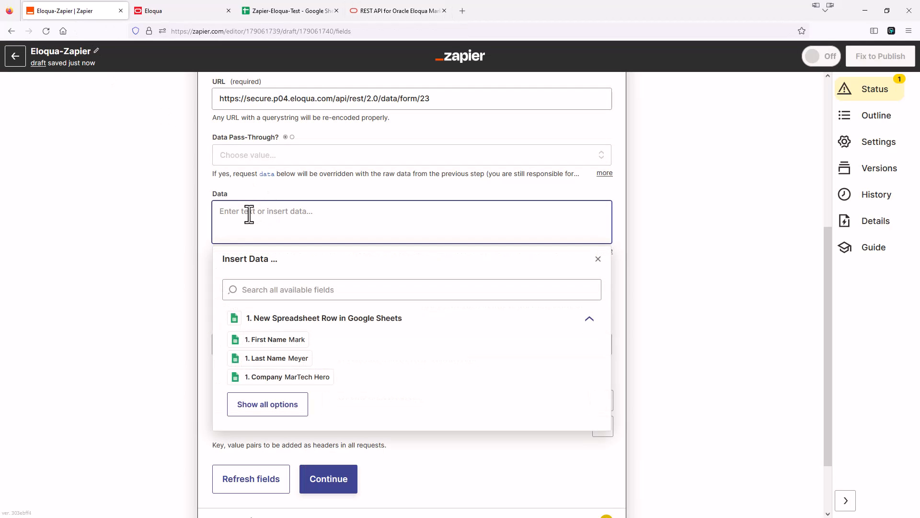
{"action": "key", "text": "ctrl+v"}
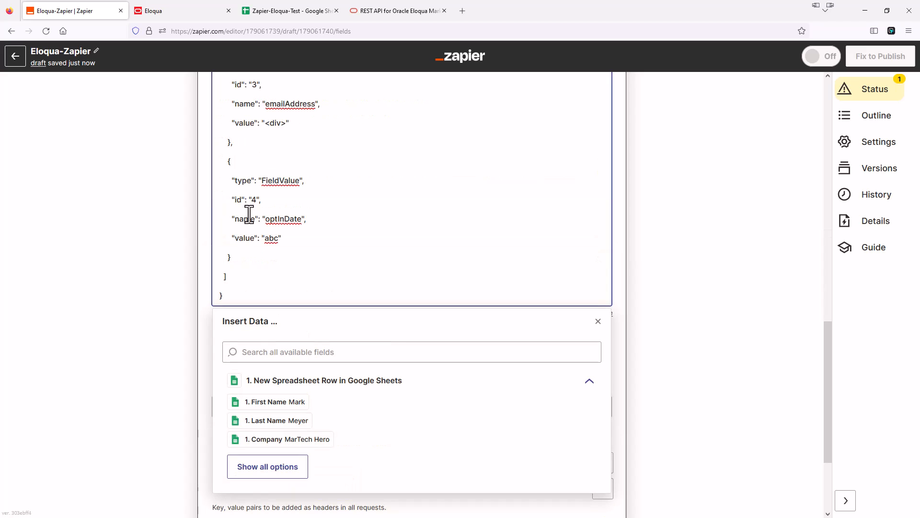
{"action": "scroll", "coordinate": [249, 213], "scroll_direction": "up", "scroll_amount": 12}
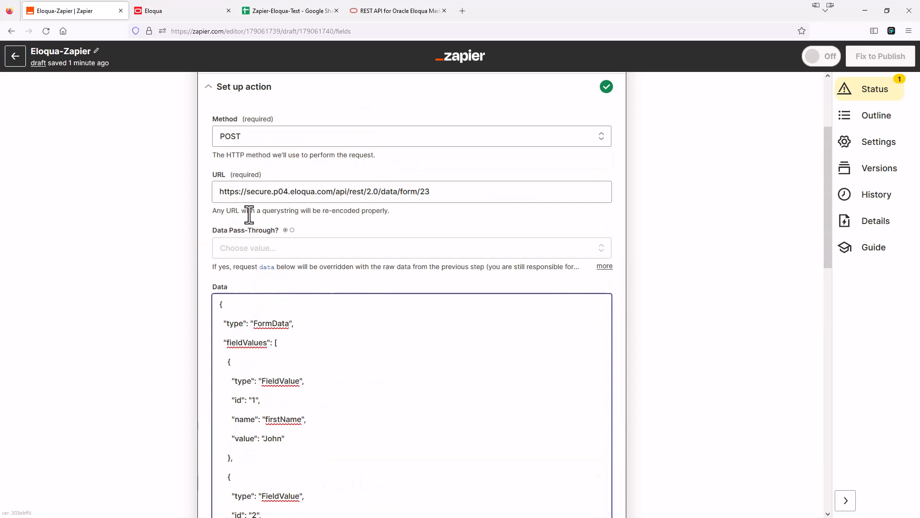
{"action": "scroll", "coordinate": [291, 288], "scroll_direction": "down", "scroll_amount": 3}
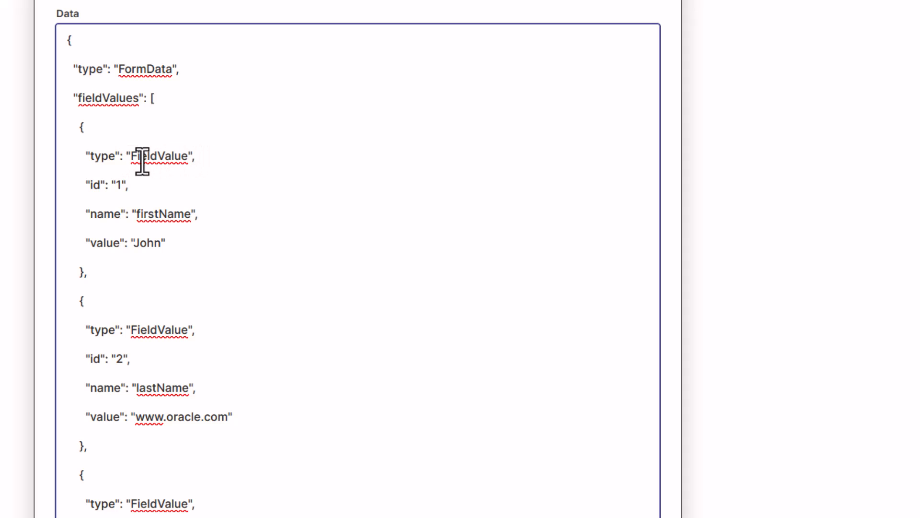
{"action": "scroll", "coordinate": [198, 154], "scroll_direction": "down", "scroll_amount": 2}
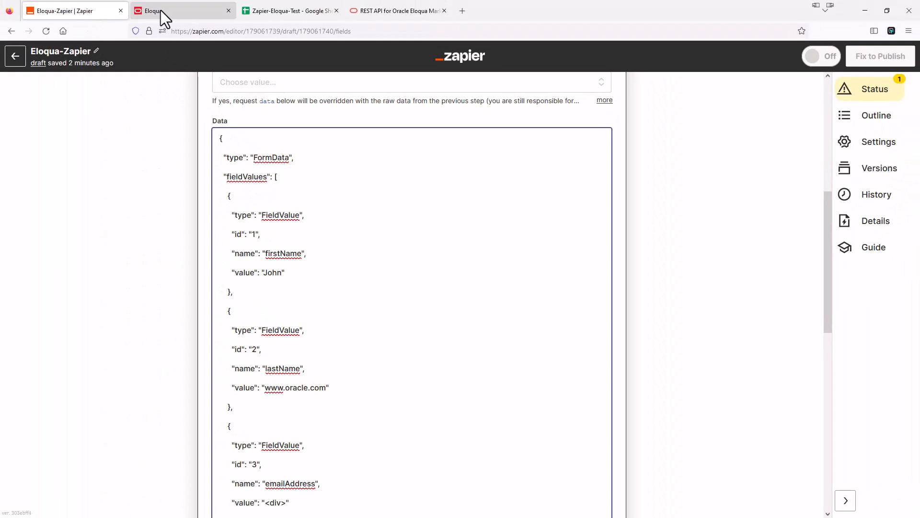
Check the HTML names of the Email Address, First Name and Last Name fields on ZapierTestForm.
{"action": "left_click", "coordinate": [160, 10]}
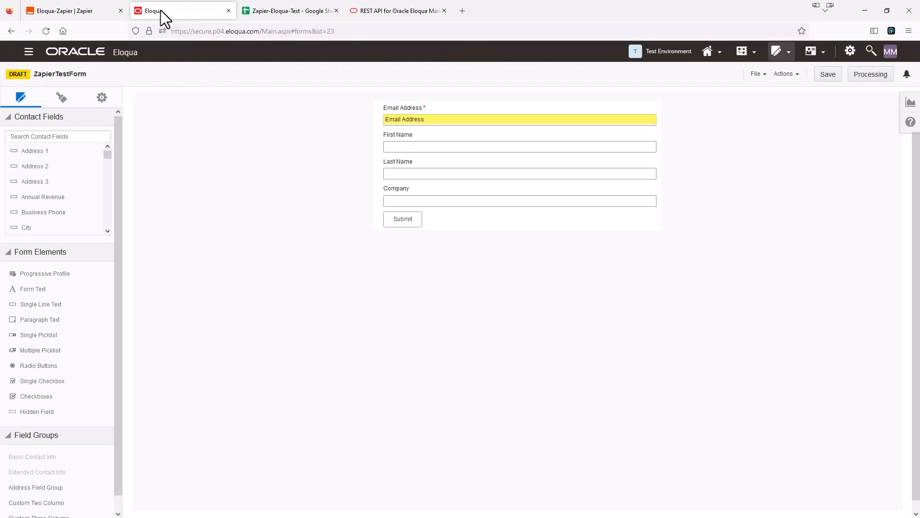
{"action": "left_click", "coordinate": [482, 117]}
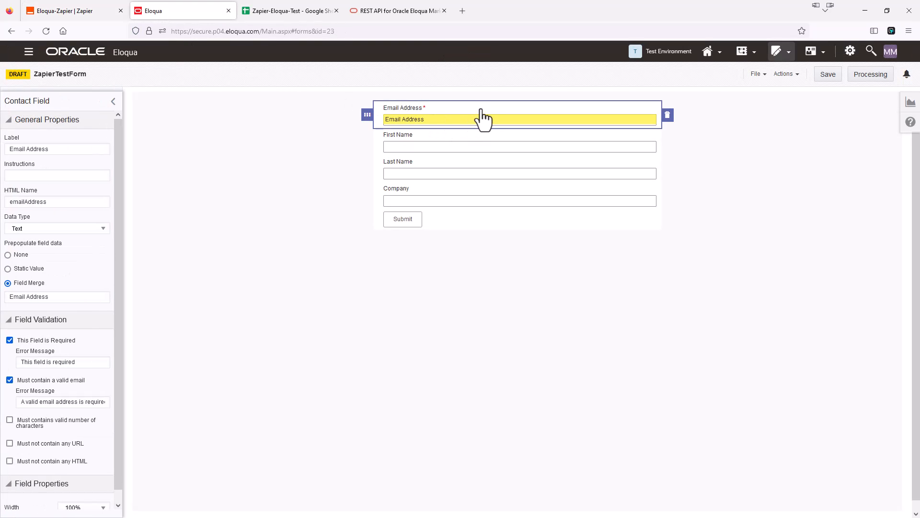
{"action": "left_click", "coordinate": [441, 152]}
{"action": "left_click", "coordinate": [441, 174]}
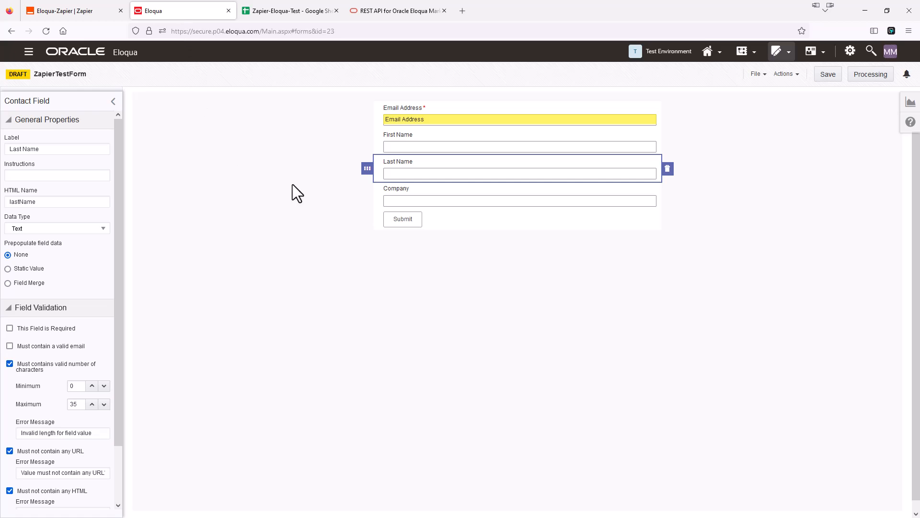
Open the Forms 'Retrieve a form' docs page and view its GET /api/rest/2.0/assets/form/{id} example.
{"action": "left_click", "coordinate": [381, 16]}
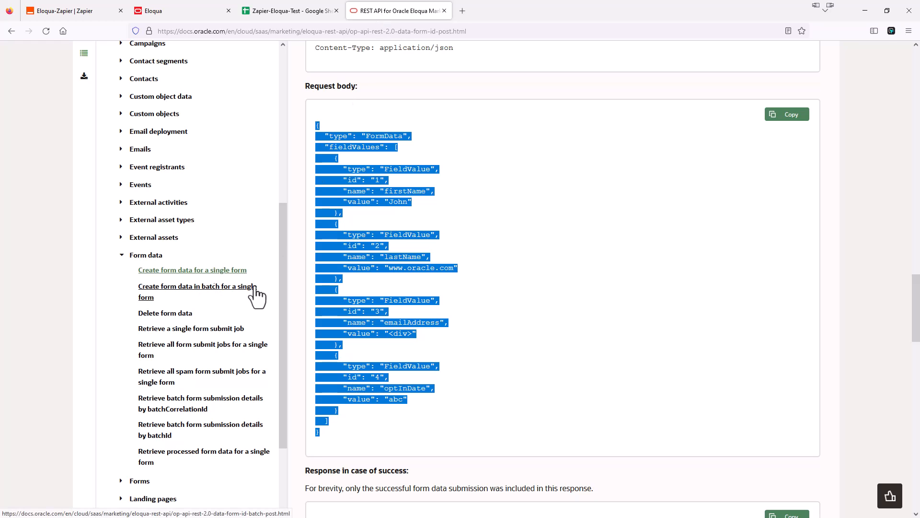
{"action": "scroll", "coordinate": [184, 282], "scroll_direction": "down", "scroll_amount": 3}
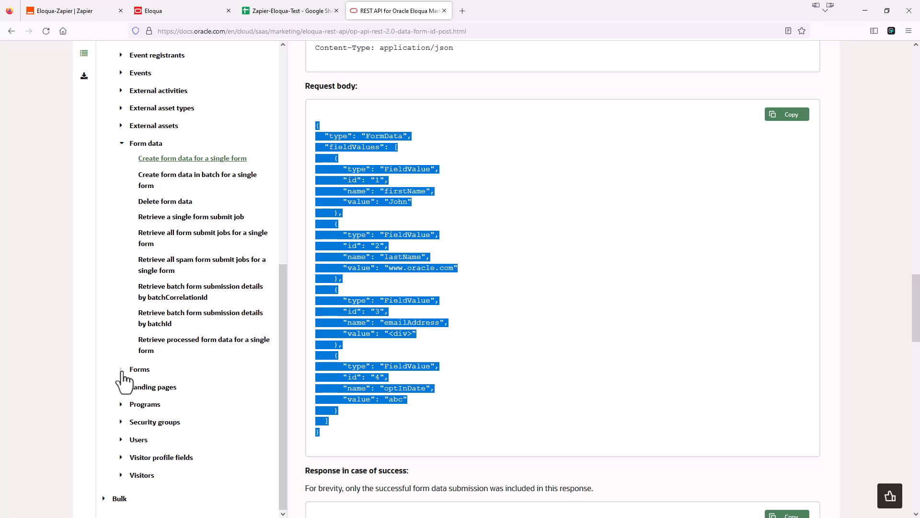
{"action": "left_click", "coordinate": [125, 370]}
{"action": "scroll", "coordinate": [183, 379], "scroll_direction": "down", "scroll_amount": 2}
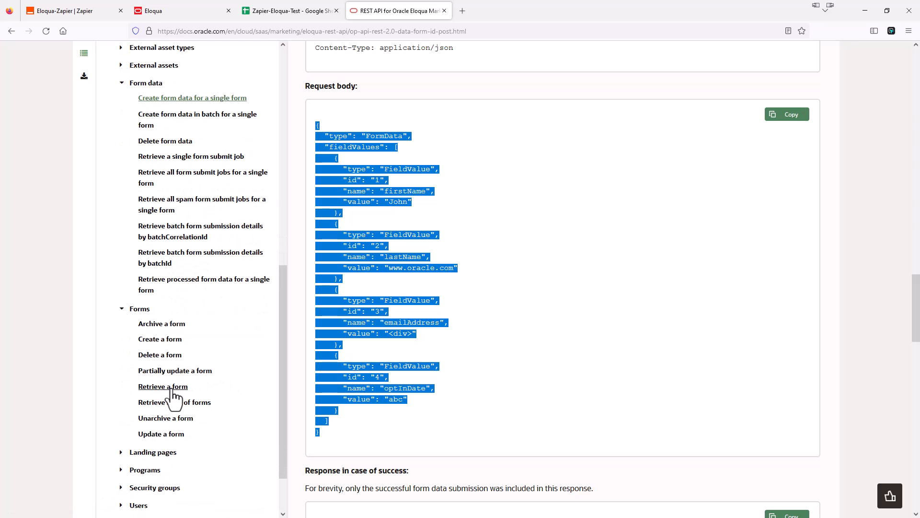
{"action": "left_click", "coordinate": [171, 389]}
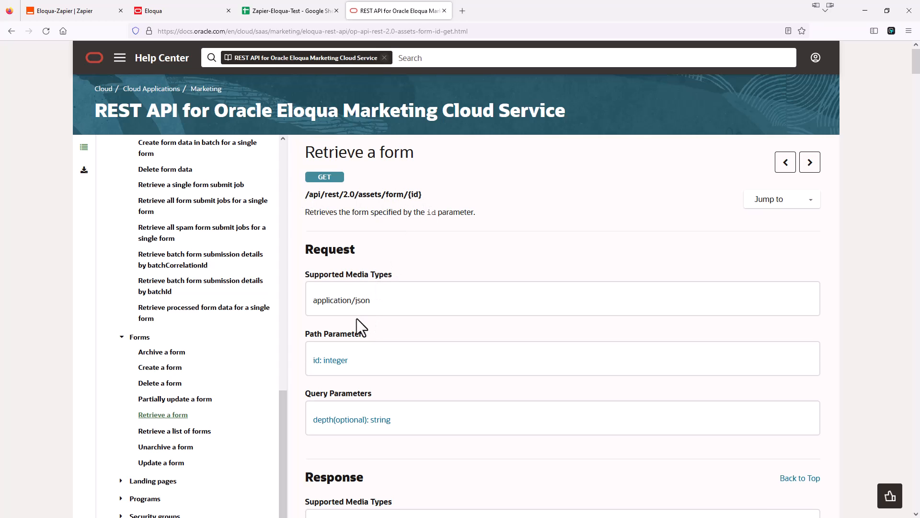
{"action": "scroll", "coordinate": [356, 318], "scroll_direction": "down", "scroll_amount": 6}
{"action": "scroll", "coordinate": [367, 323], "scroll_direction": "down", "scroll_amount": 17}
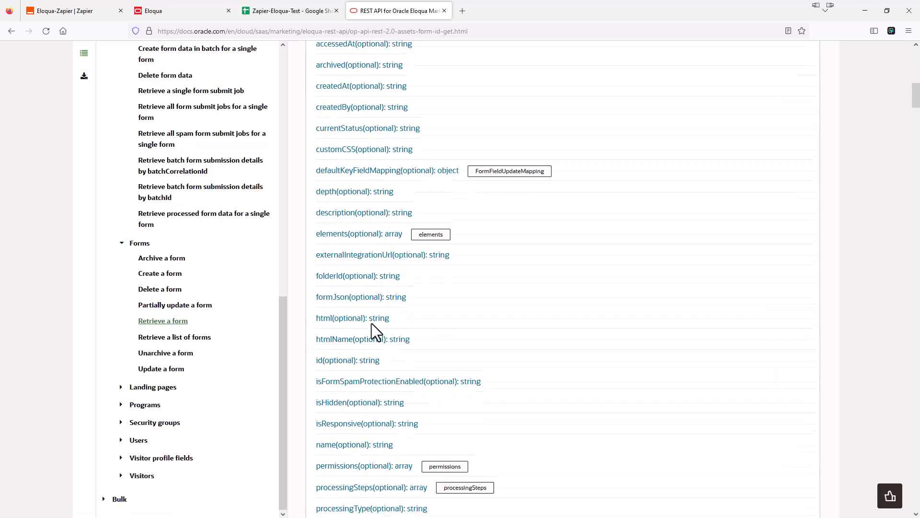
{"action": "scroll", "coordinate": [386, 328], "scroll_direction": "down", "scroll_amount": 9}
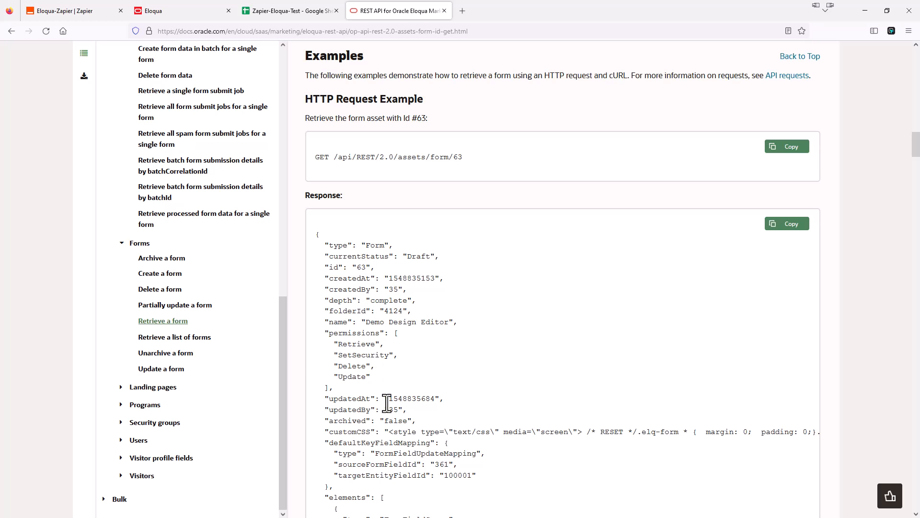
{"action": "scroll", "coordinate": [254, 335], "scroll_direction": "up", "scroll_amount": 4}
{"action": "scroll", "coordinate": [277, 311], "scroll_direction": "up", "scroll_amount": 6}
{"action": "scroll", "coordinate": [351, 215], "scroll_direction": "up", "scroll_amount": 2}
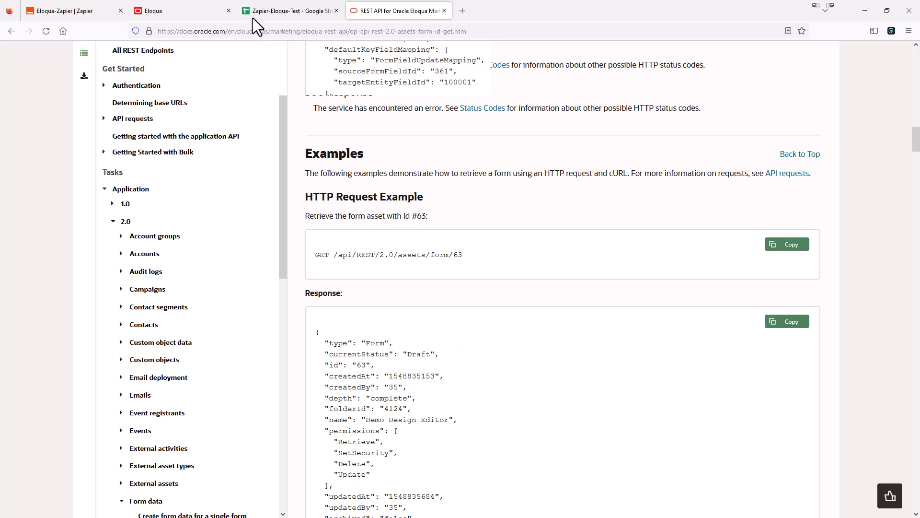
{"action": "left_click", "coordinate": [191, 10]}
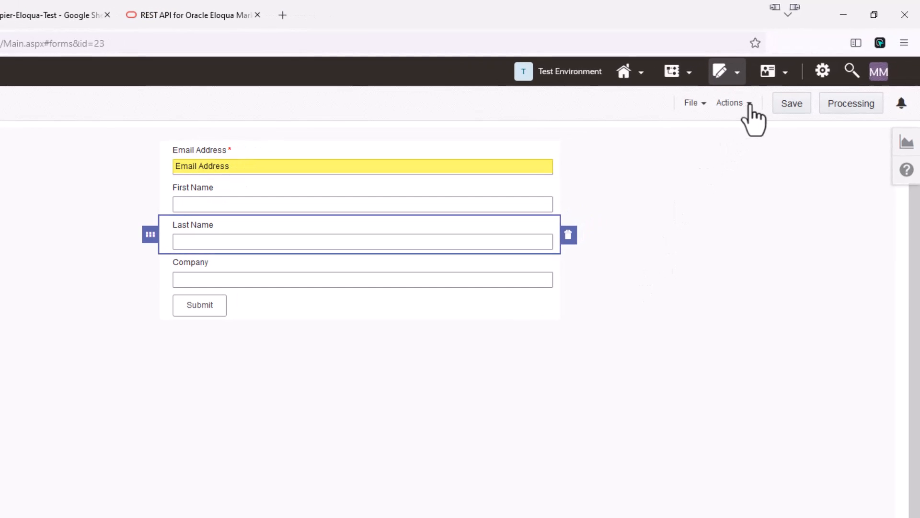
{"action": "left_click", "coordinate": [748, 103]}
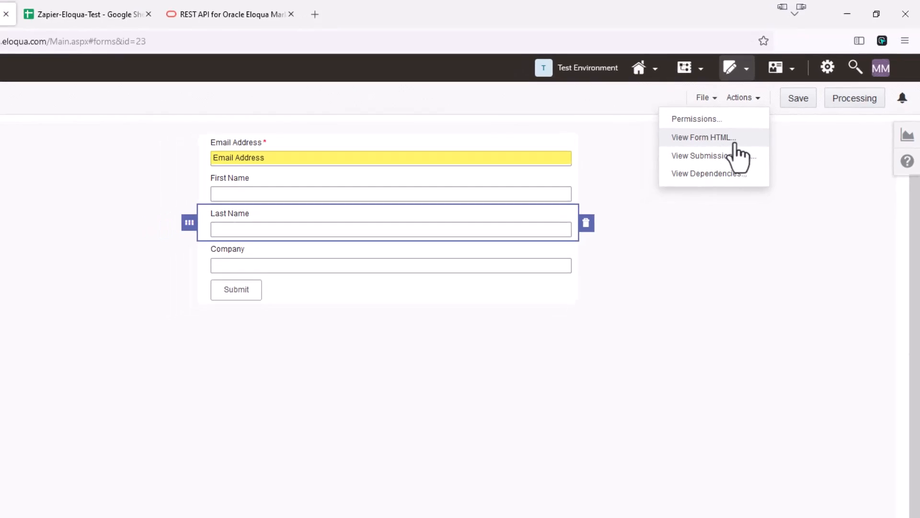
{"action": "left_click", "coordinate": [722, 140]}
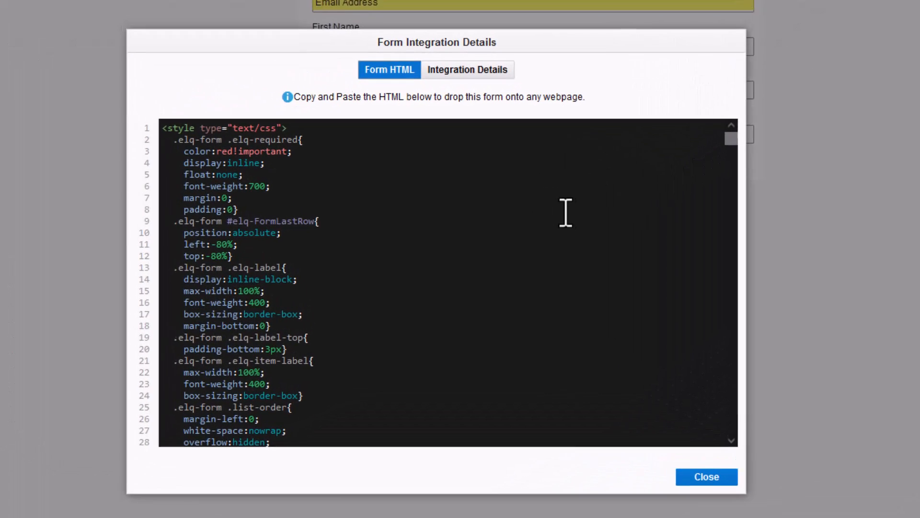
{"action": "scroll", "coordinate": [568, 209], "scroll_direction": "down", "scroll_amount": 20}
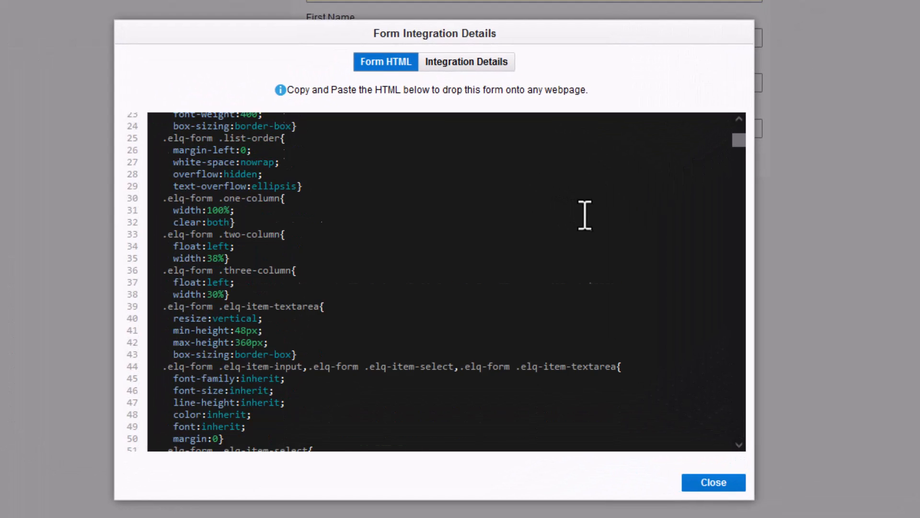
{"action": "scroll", "coordinate": [600, 234], "scroll_direction": "down", "scroll_amount": 20}
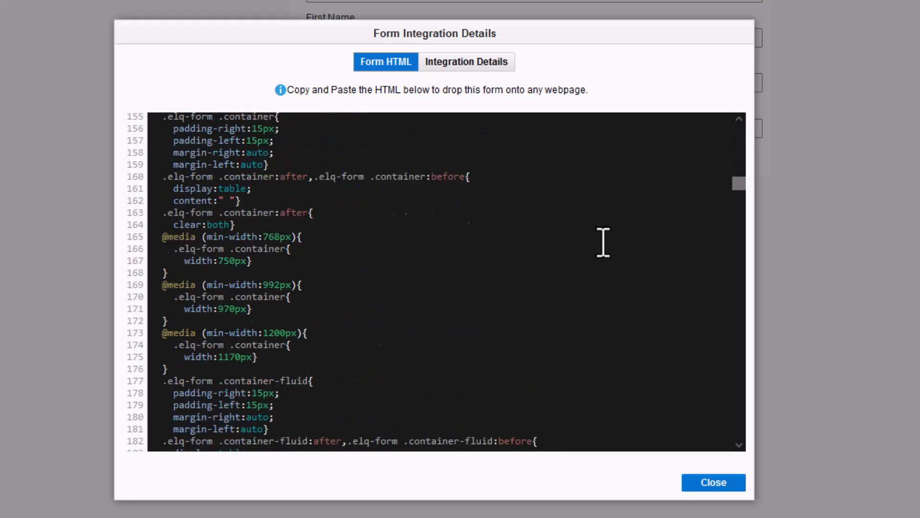
{"action": "scroll", "coordinate": [603, 246], "scroll_direction": "down", "scroll_amount": 6}
{"action": "scroll", "coordinate": [604, 246], "scroll_direction": "down", "scroll_amount": 20}
{"action": "scroll", "coordinate": [605, 255], "scroll_direction": "down", "scroll_amount": 19}
{"action": "scroll", "coordinate": [607, 262], "scroll_direction": "down", "scroll_amount": 20}
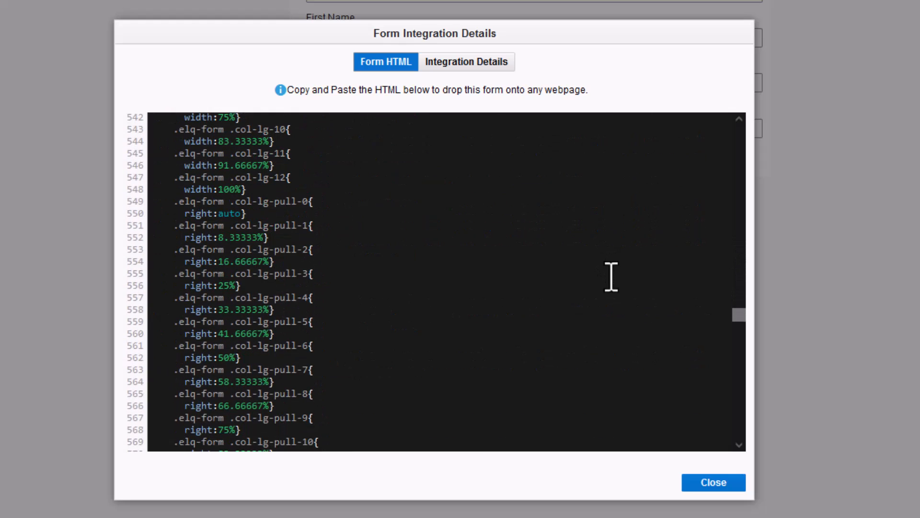
{"action": "scroll", "coordinate": [611, 277], "scroll_direction": "down", "scroll_amount": 14}
{"action": "scroll", "coordinate": [612, 282], "scroll_direction": "down", "scroll_amount": 20}
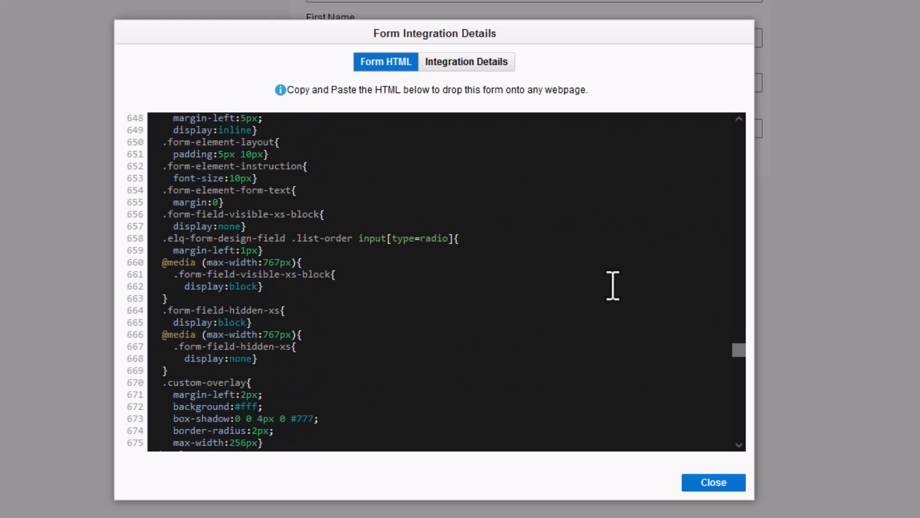
{"action": "scroll", "coordinate": [612, 287], "scroll_direction": "up", "scroll_amount": 4}
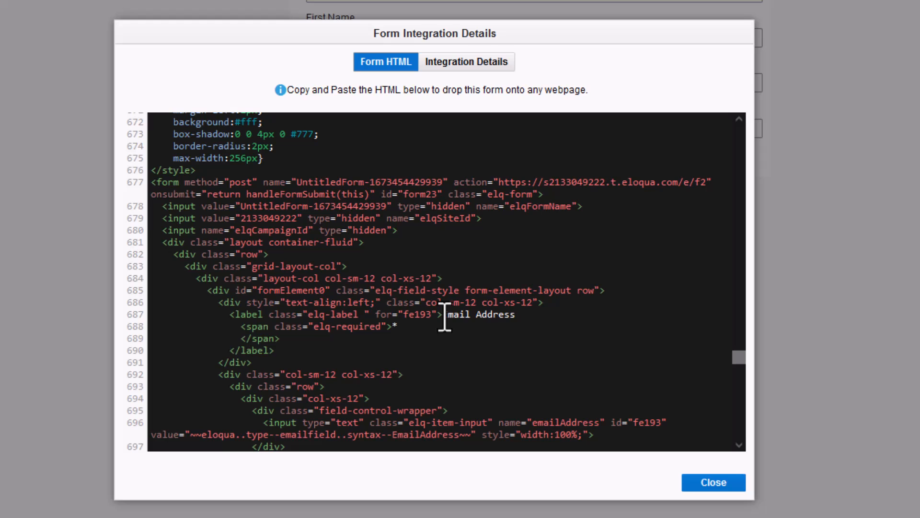
{"action": "scroll", "coordinate": [519, 325], "scroll_direction": "down", "scroll_amount": 3}
{"action": "scroll", "coordinate": [519, 326], "scroll_direction": "down", "scroll_amount": 6}
{"action": "scroll", "coordinate": [494, 273], "scroll_direction": "up", "scroll_amount": 9}
{"action": "scroll", "coordinate": [497, 255], "scroll_direction": "up", "scroll_amount": 4}
{"action": "scroll", "coordinate": [497, 254], "scroll_direction": "down", "scroll_amount": 6}
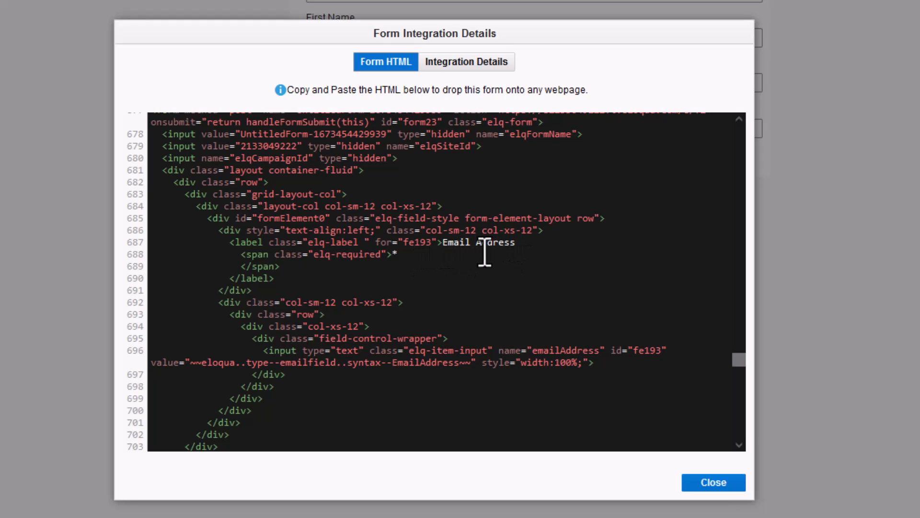
{"action": "scroll", "coordinate": [485, 254], "scroll_direction": "down", "scroll_amount": 6}
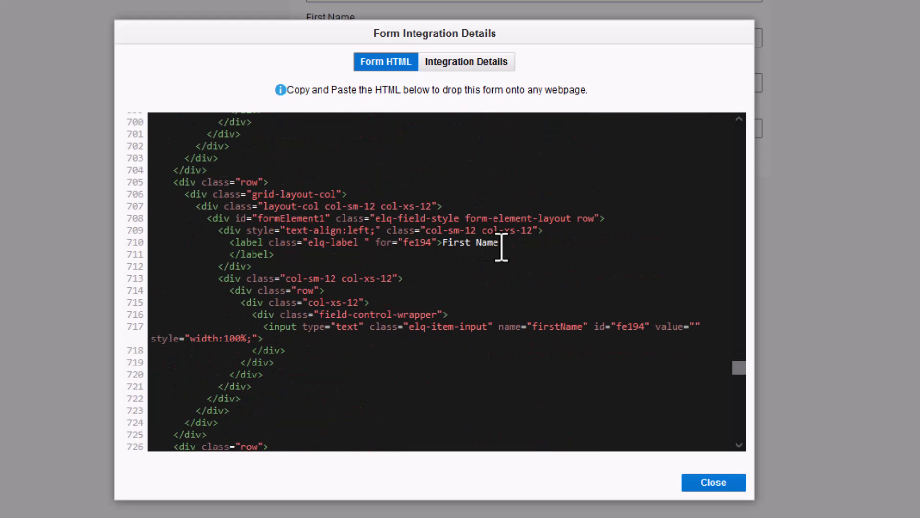
{"action": "scroll", "coordinate": [499, 247], "scroll_direction": "down", "scroll_amount": 5}
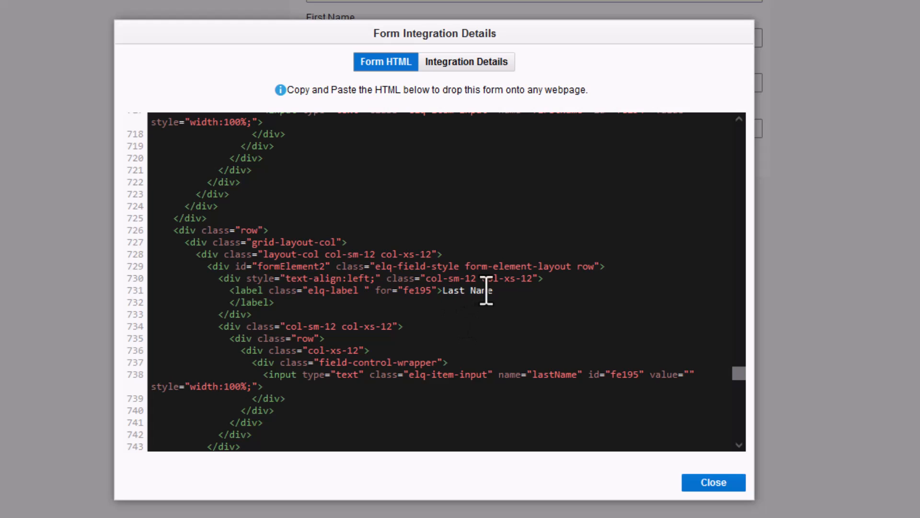
{"action": "scroll", "coordinate": [511, 285], "scroll_direction": "down", "scroll_amount": 3}
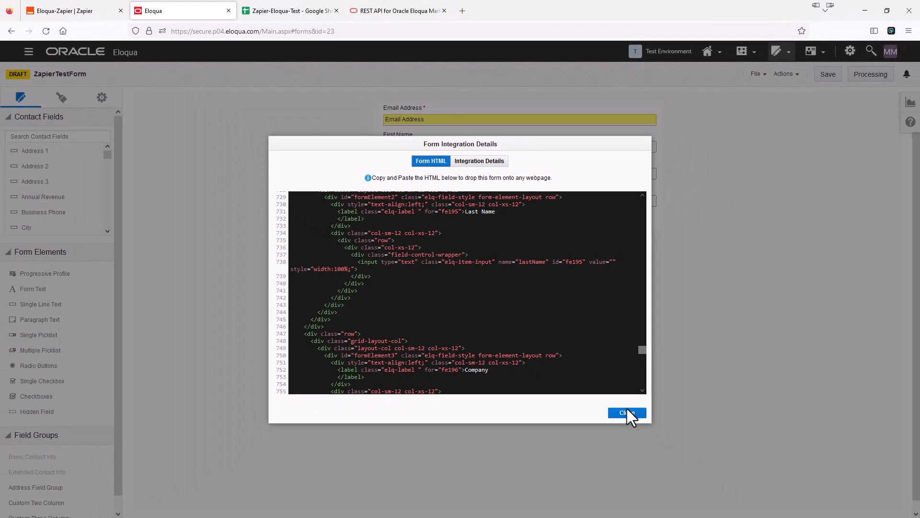
{"action": "left_click", "coordinate": [714, 483]}
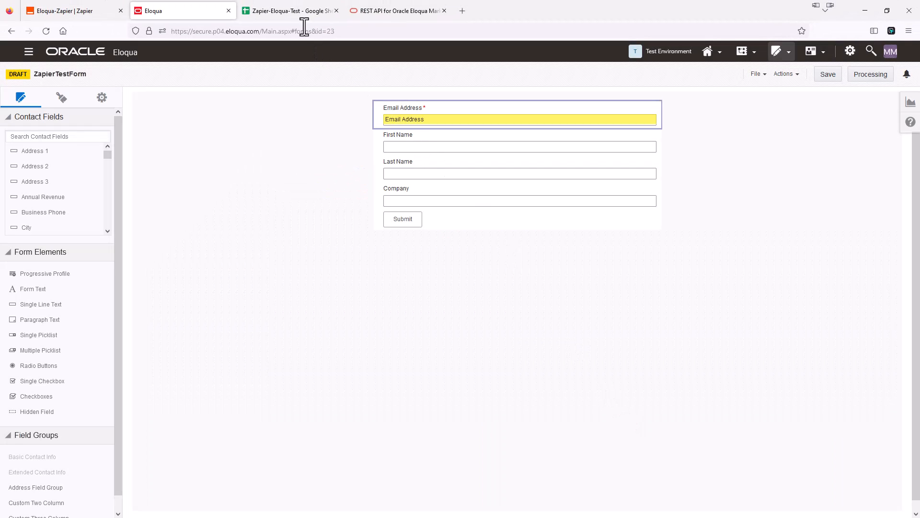
Change the first Data JSON field to id 193 named EmailAddress.
{"action": "left_click", "coordinate": [93, 12]}
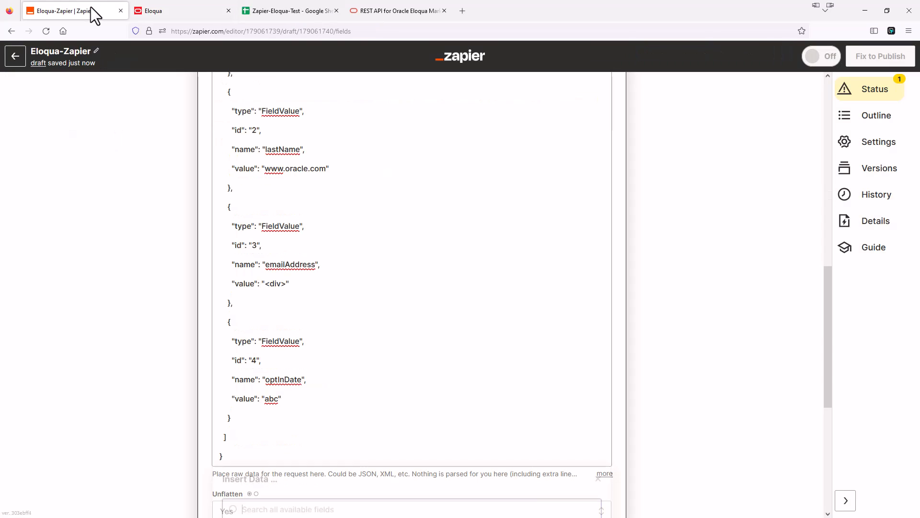
{"action": "scroll", "coordinate": [328, 170], "scroll_direction": "up", "scroll_amount": 8}
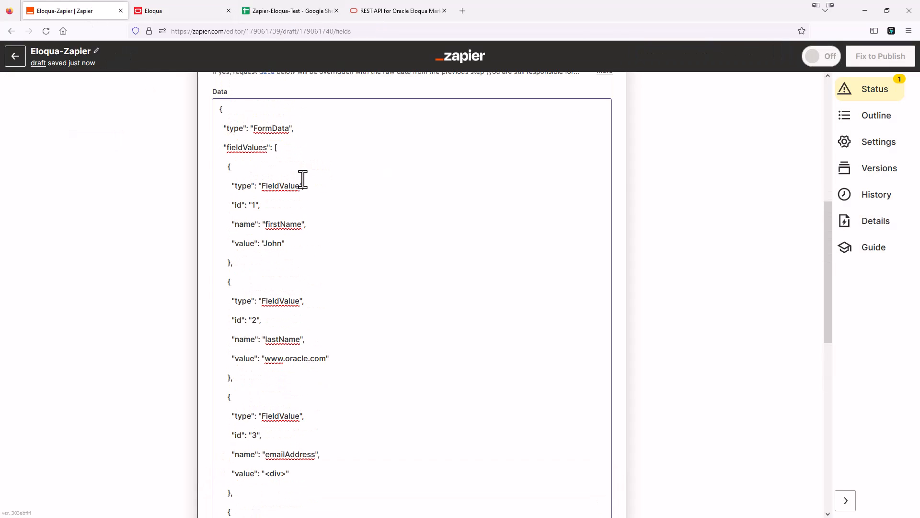
{"action": "left_click", "coordinate": [291, 319]}
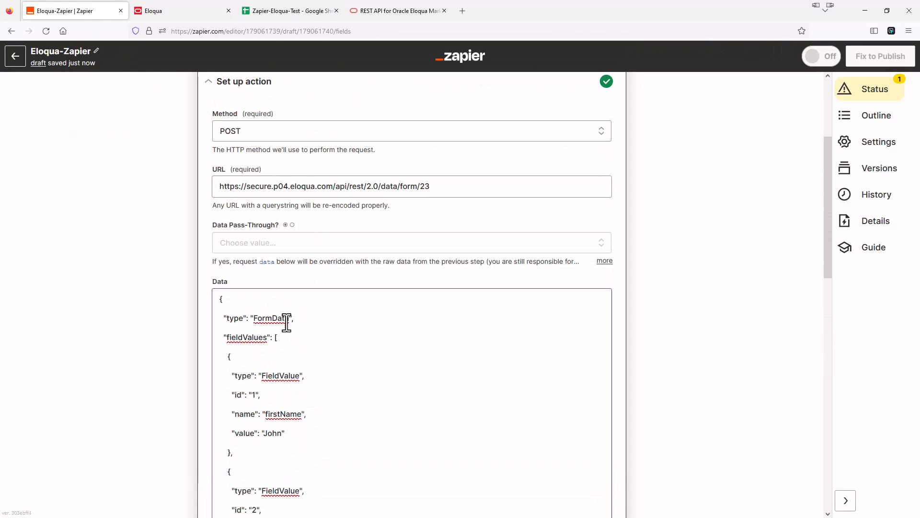
{"action": "scroll", "coordinate": [270, 359], "scroll_direction": "down", "scroll_amount": 1}
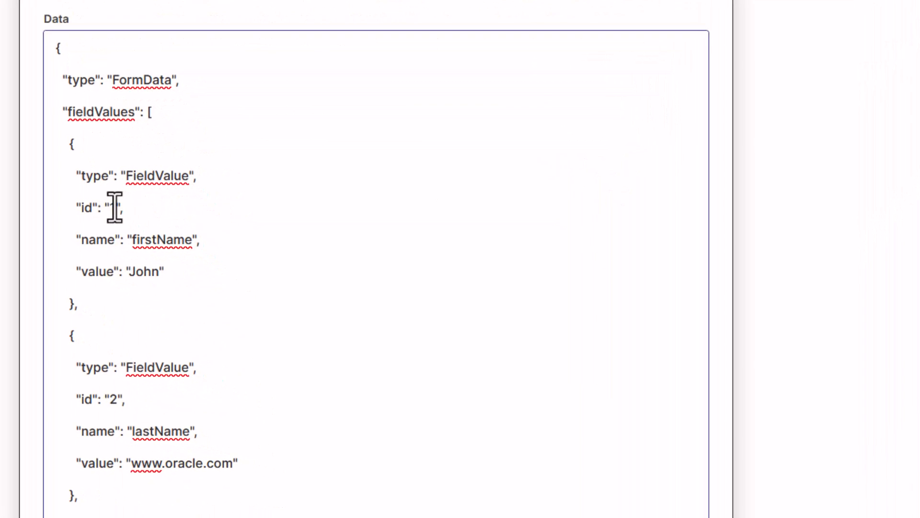
{"action": "double_click", "coordinate": [114, 208]}
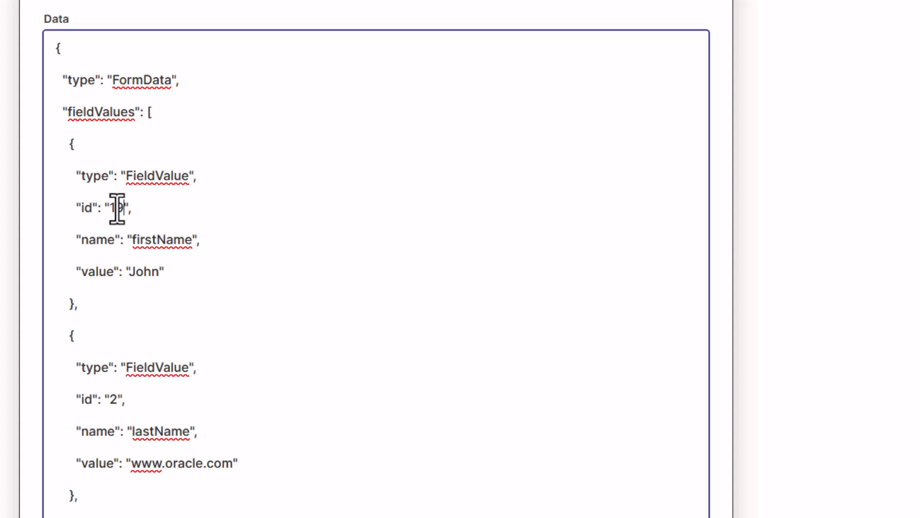
{"action": "type", "text": "193"}
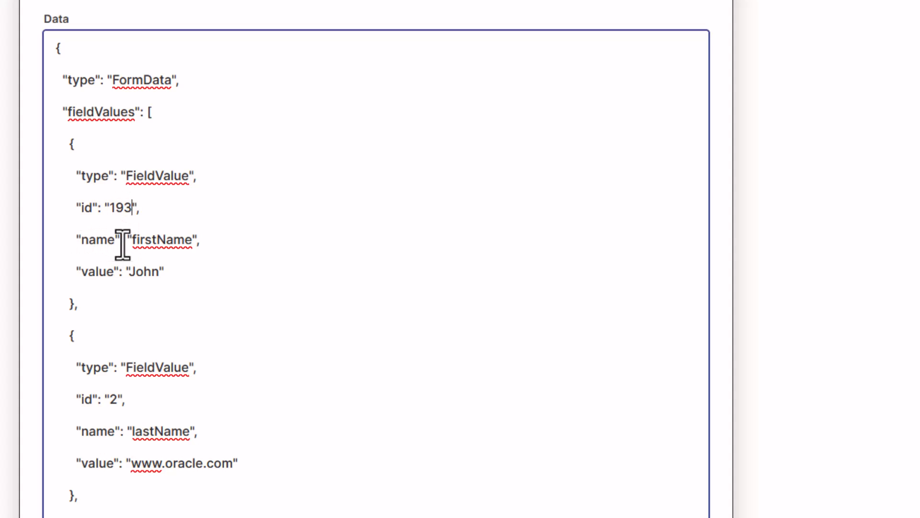
{"action": "left_click_drag", "start_coordinate": [133, 240], "coordinate": [194, 244]}
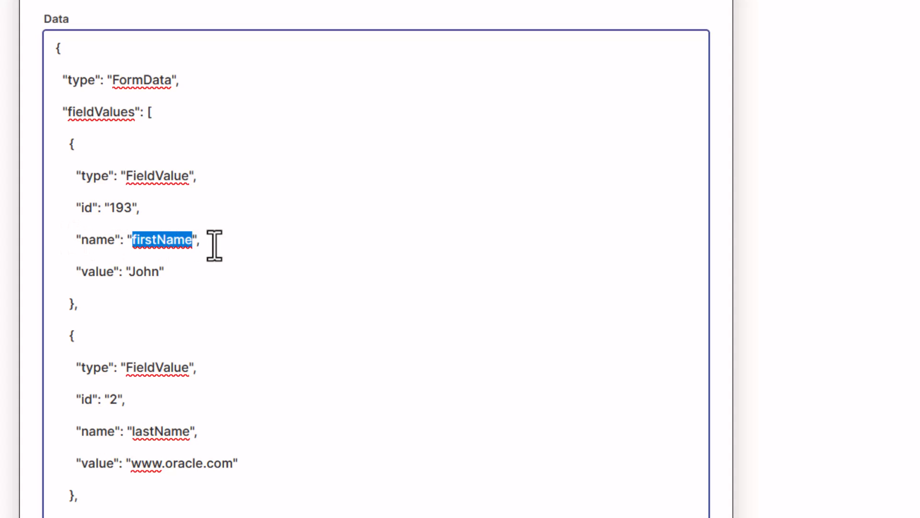
{"action": "type", "text": "EmailAddress"}
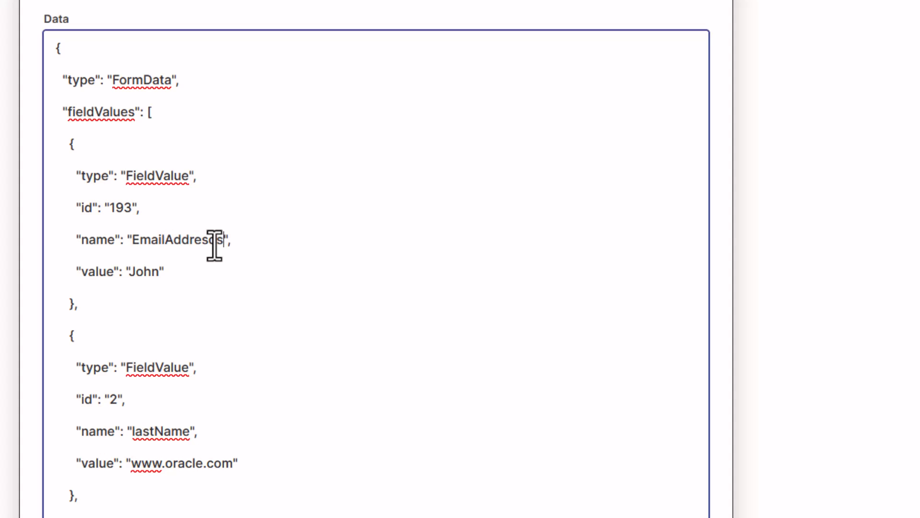
{"action": "key", "text": "BackSpace"}
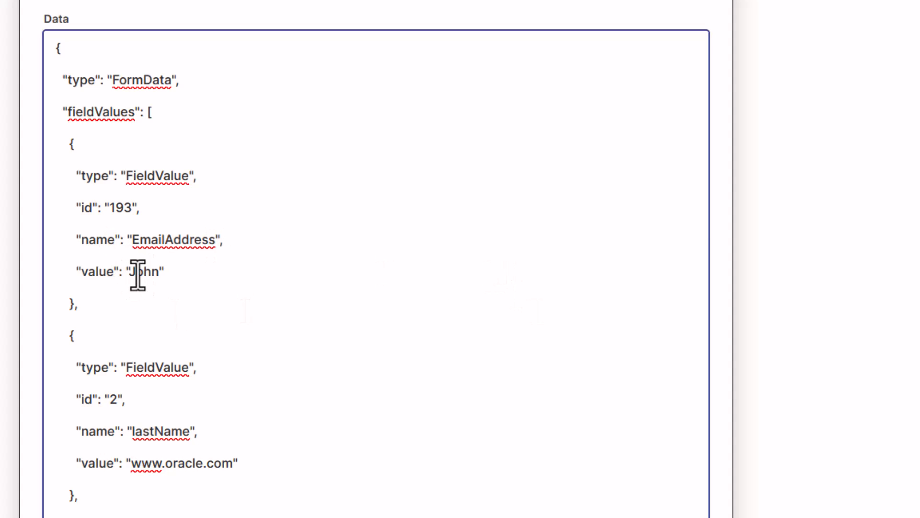
Change the second field to id 194 named FirstName.
{"action": "scroll", "coordinate": [183, 282], "scroll_direction": "down", "scroll_amount": 6}
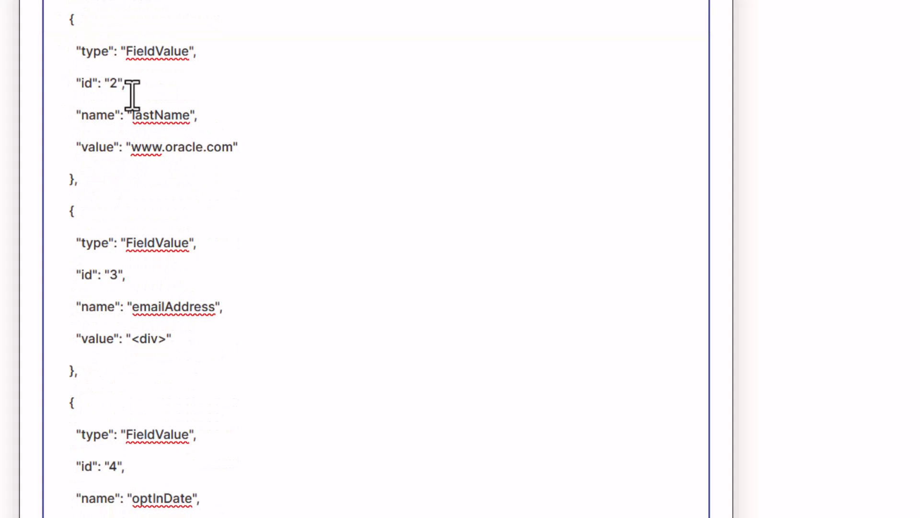
{"action": "double_click", "coordinate": [117, 82]}
{"action": "type", "text": "194"}
{"action": "left_click_drag", "start_coordinate": [133, 115], "coordinate": [158, 120]}
{"action": "type", "text": "First"}
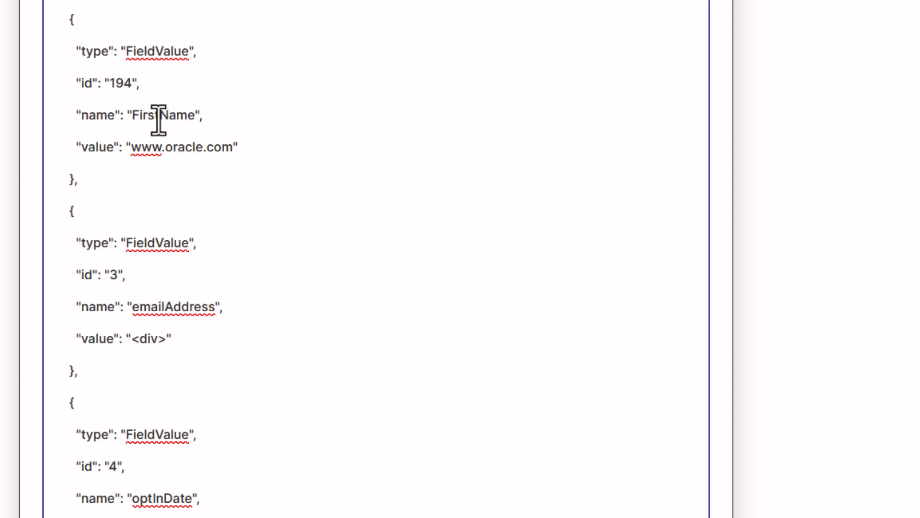
Set the third and fourth fields to id 195 LastName and id 196 Company.
{"action": "left_click_drag", "start_coordinate": [110, 274], "coordinate": [119, 275]}
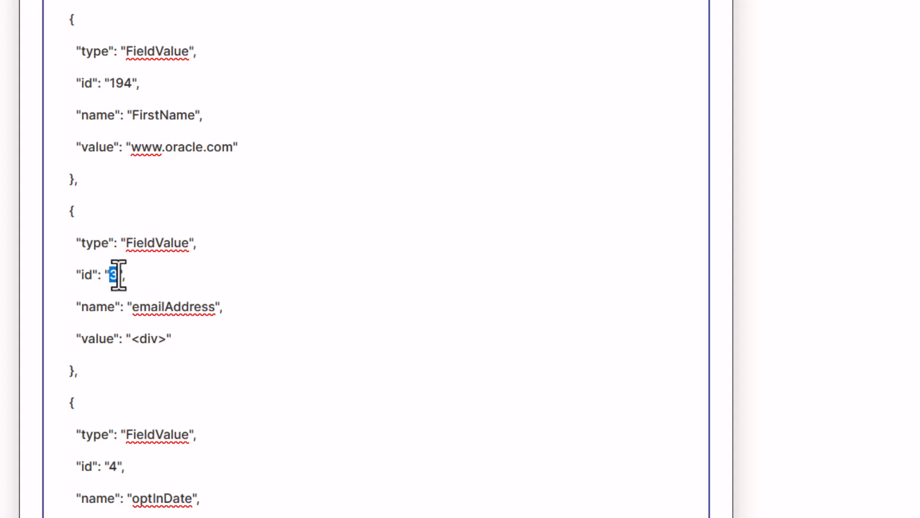
{"action": "type", "text": "195"}
{"action": "left_click_drag", "start_coordinate": [133, 311], "coordinate": [213, 307]}
{"action": "type", "text": "Last"}
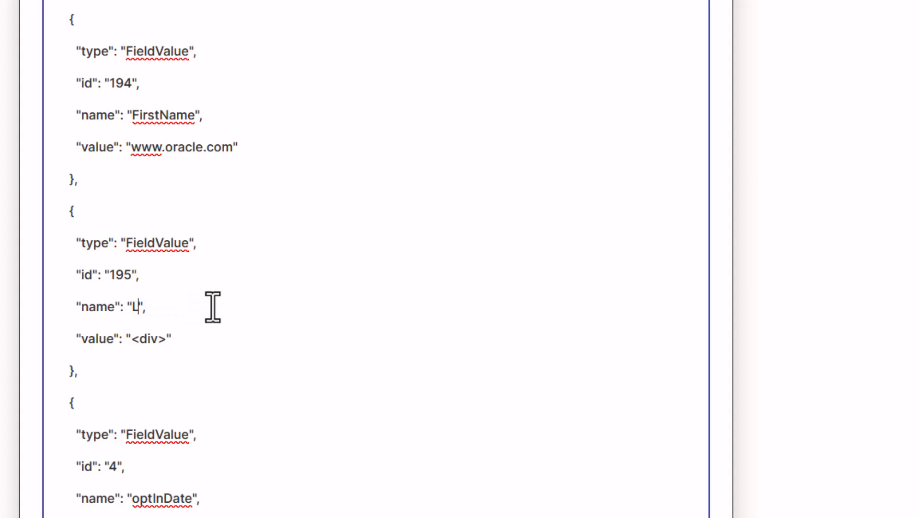
{"action": "type", "text": "Name"}
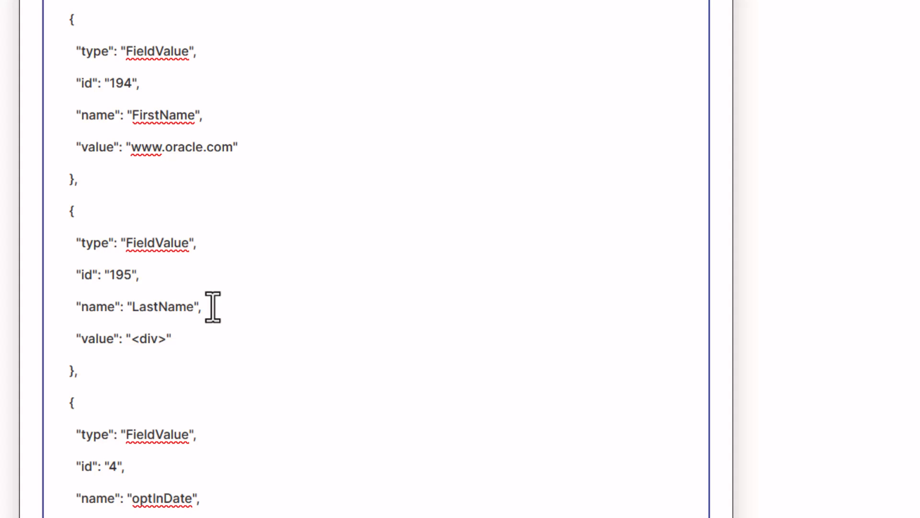
{"action": "scroll", "coordinate": [213, 307], "scroll_direction": "down", "scroll_amount": 2}
{"action": "double_click", "coordinate": [114, 363]}
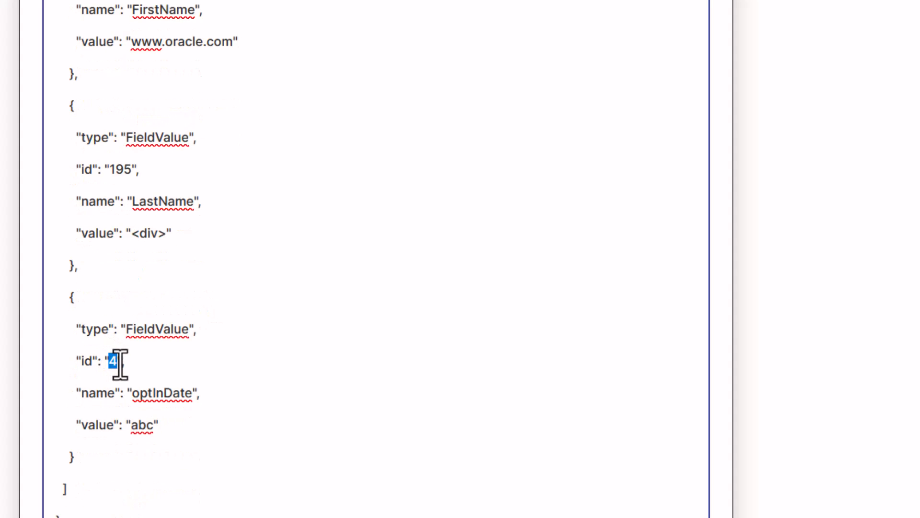
{"action": "type", "text": "196"}
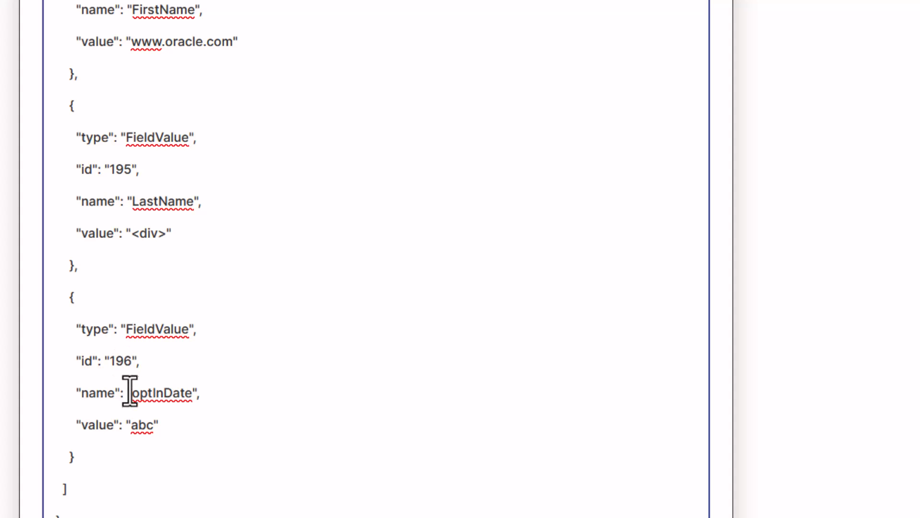
{"action": "left_click_drag", "start_coordinate": [133, 394], "coordinate": [189, 396]}
{"action": "type", "text": "Company"}
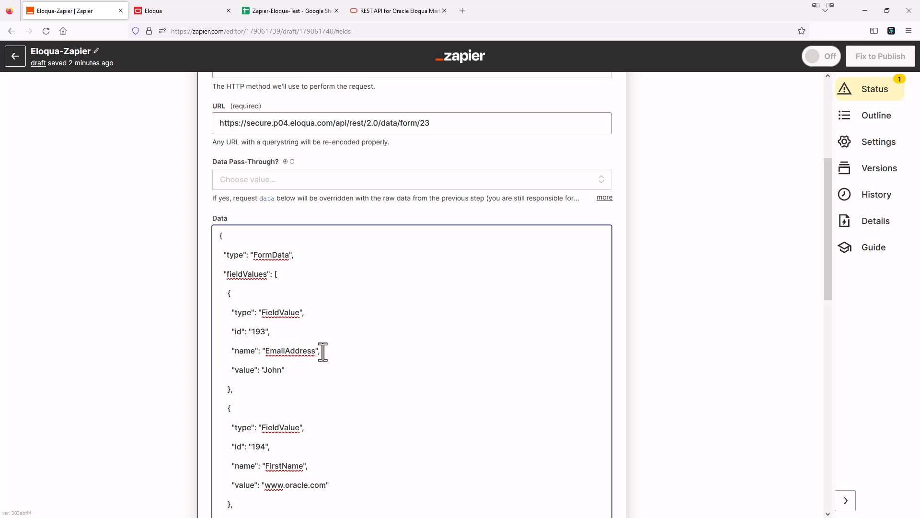
Replace the EmailAddress sample value with the sheet's Email Address field.
{"action": "scroll", "coordinate": [301, 353], "scroll_direction": "down", "scroll_amount": 3}
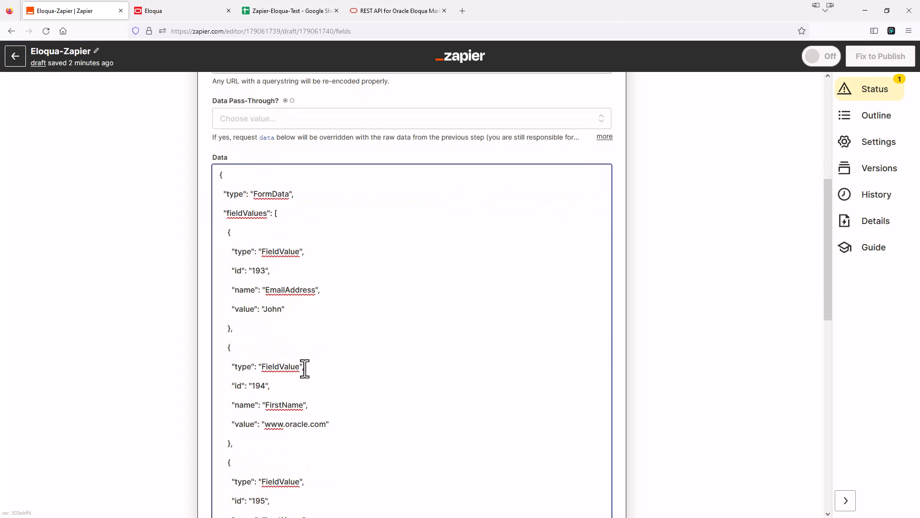
{"action": "scroll", "coordinate": [288, 355], "scroll_direction": "down", "scroll_amount": 2}
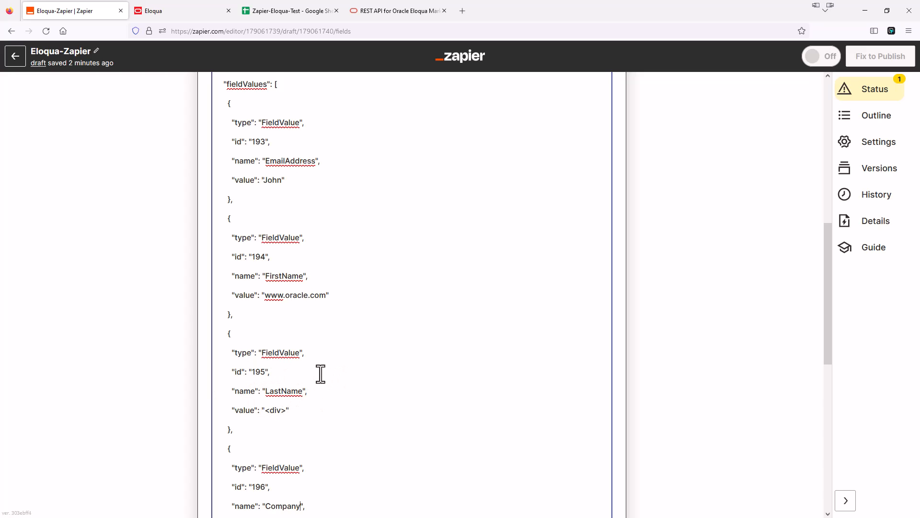
{"action": "scroll", "coordinate": [320, 373], "scroll_direction": "down", "scroll_amount": 5}
{"action": "scroll", "coordinate": [317, 368], "scroll_direction": "up", "scroll_amount": 3}
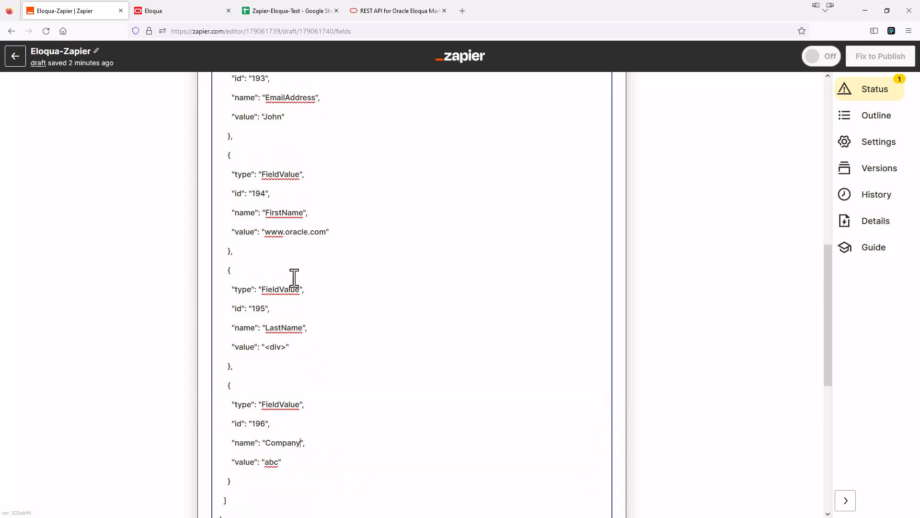
{"action": "scroll", "coordinate": [288, 197], "scroll_direction": "up", "scroll_amount": 5}
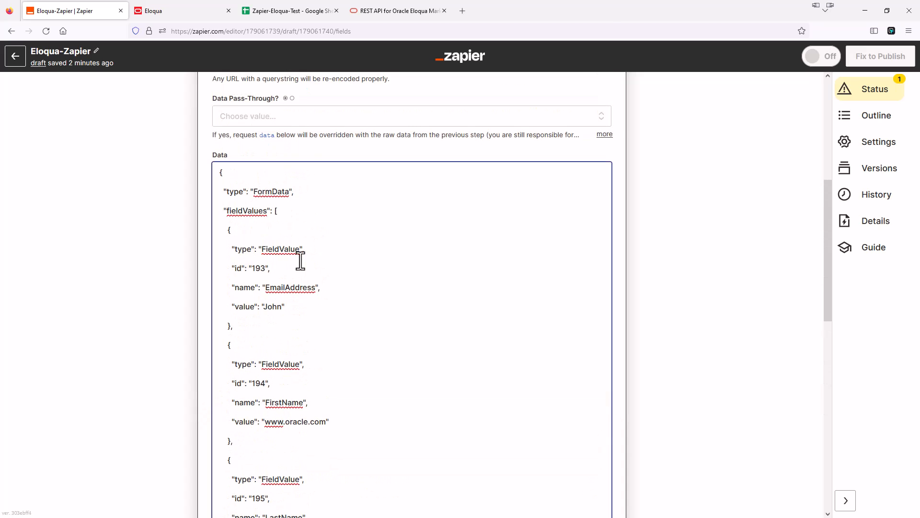
{"action": "scroll", "coordinate": [351, 312], "scroll_direction": "down", "scroll_amount": 2}
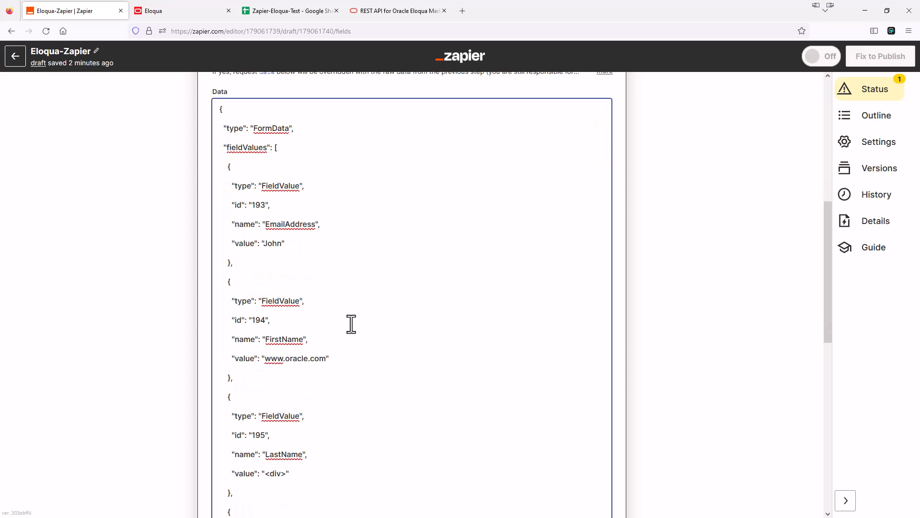
{"action": "left_click", "coordinate": [266, 243]}
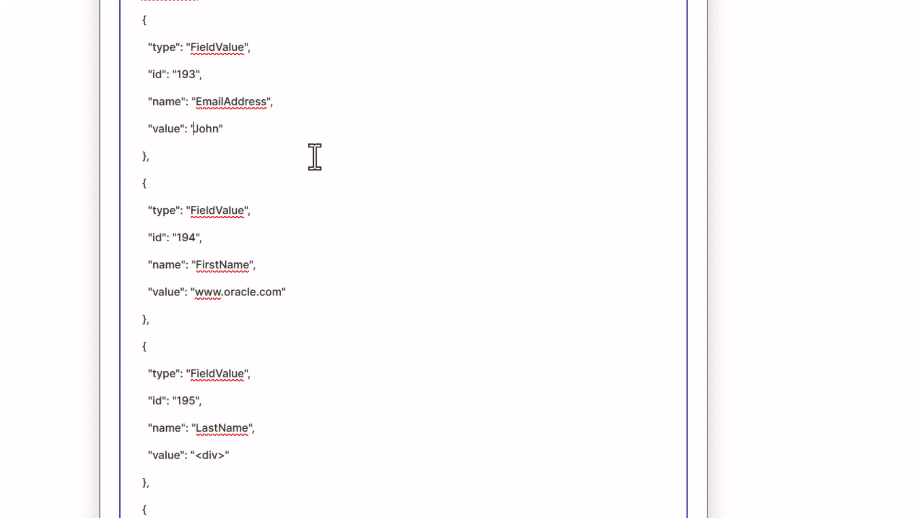
{"action": "key", "text": "Delete"}
{"action": "key", "text": "Delete"}
{"action": "key", "text": "Delete"}
{"action": "key", "text": "Delete"}
{"action": "scroll", "coordinate": [284, 259], "scroll_direction": "down", "scroll_amount": 5}
{"action": "scroll", "coordinate": [293, 285], "scroll_direction": "down", "scroll_amount": 1}
{"action": "scroll", "coordinate": [263, 84], "scroll_direction": "up", "scroll_amount": 2}
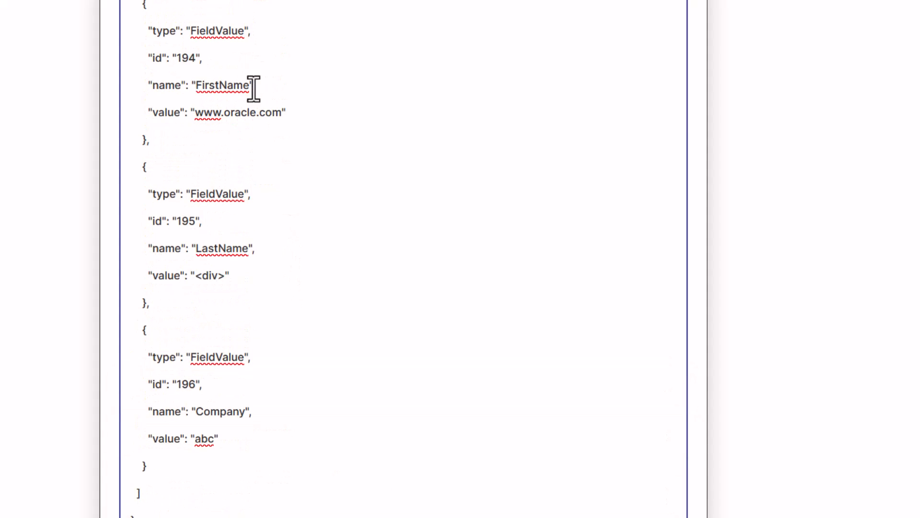
{"action": "scroll", "coordinate": [304, 195], "scroll_direction": "down", "scroll_amount": 9}
{"action": "scroll", "coordinate": [303, 195], "scroll_direction": "down", "scroll_amount": 1}
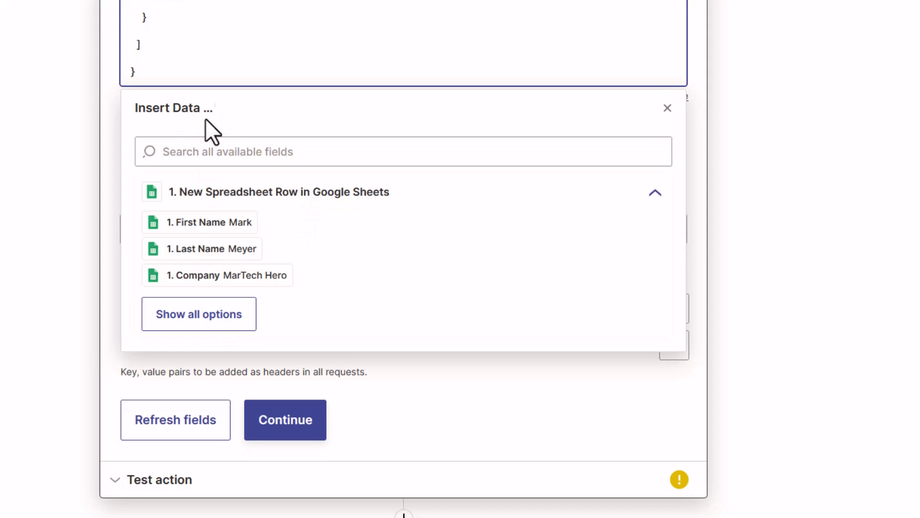
{"action": "left_click", "coordinate": [210, 323]}
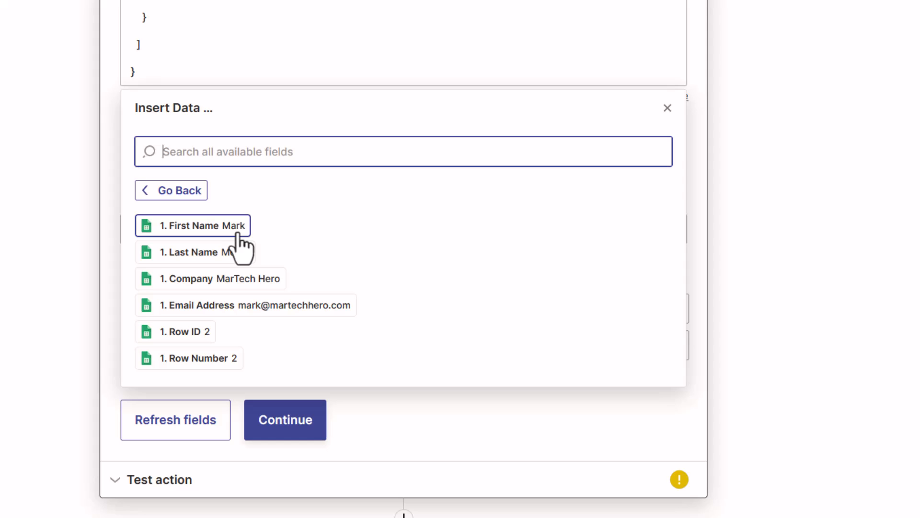
{"action": "left_click", "coordinate": [222, 308]}
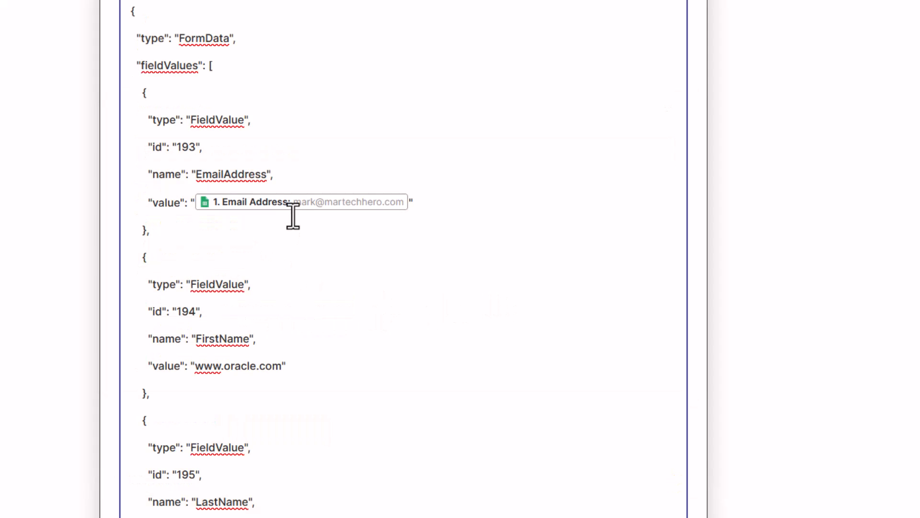
Replace the FirstName sample value with the sheet's First Name field.
{"action": "scroll", "coordinate": [300, 228], "scroll_direction": "up", "scroll_amount": 1}
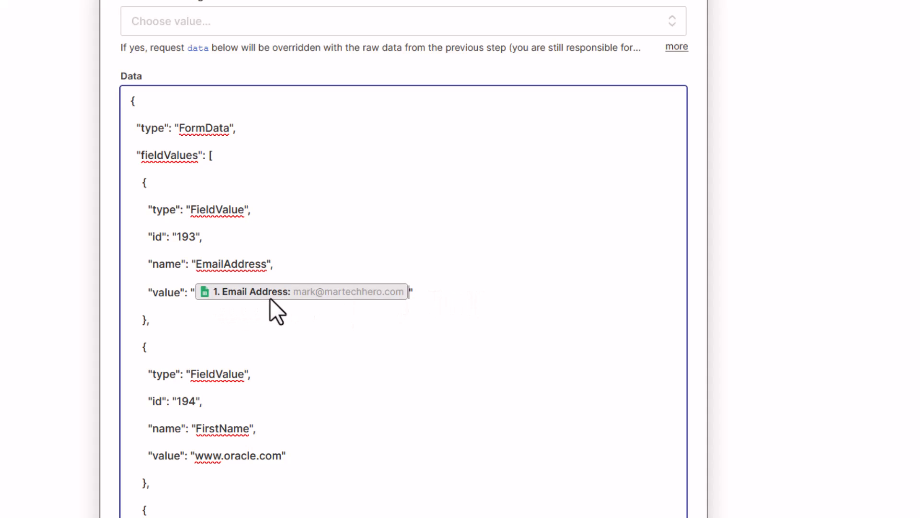
{"action": "scroll", "coordinate": [401, 324], "scroll_direction": "up", "scroll_amount": 7}
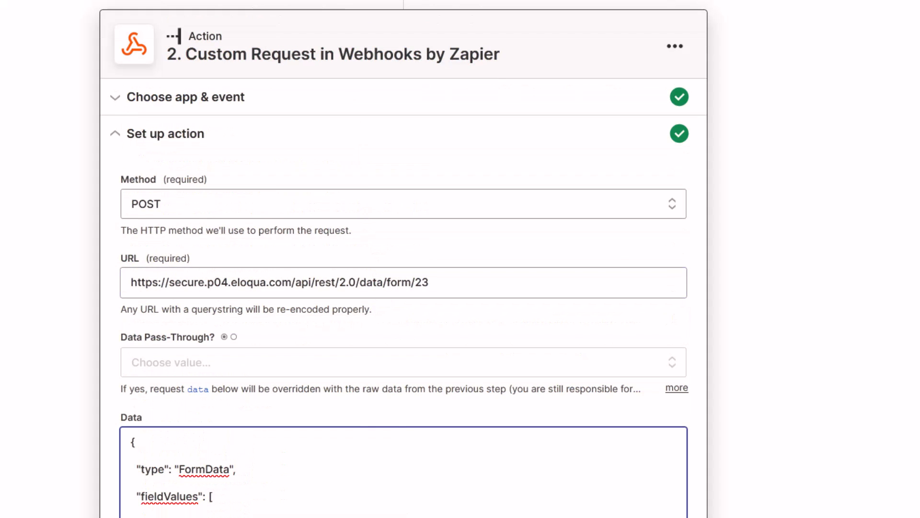
{"action": "scroll", "coordinate": [355, 123], "scroll_direction": "down", "scroll_amount": 6}
{"action": "scroll", "coordinate": [356, 153], "scroll_direction": "down", "scroll_amount": 10}
{"action": "scroll", "coordinate": [303, 131], "scroll_direction": "up", "scroll_amount": 4}
{"action": "left_click", "coordinate": [198, 260]}
{"action": "key", "text": "Delete"}
{"action": "key", "text": "Delete"}
{"action": "key", "text": "Delete"}
{"action": "key", "text": "Delete"}
{"action": "key", "text": "Delete"}
{"action": "key", "text": "Delete"}
{"action": "key", "text": "Delete"}
{"action": "key", "text": "Delete"}
{"action": "key", "text": "Delete"}
{"action": "key", "text": "Delete"}
{"action": "key", "text": "Delete"}
{"action": "key", "text": "Delete"}
{"action": "key", "text": "Delete"}
{"action": "key", "text": "Delete"}
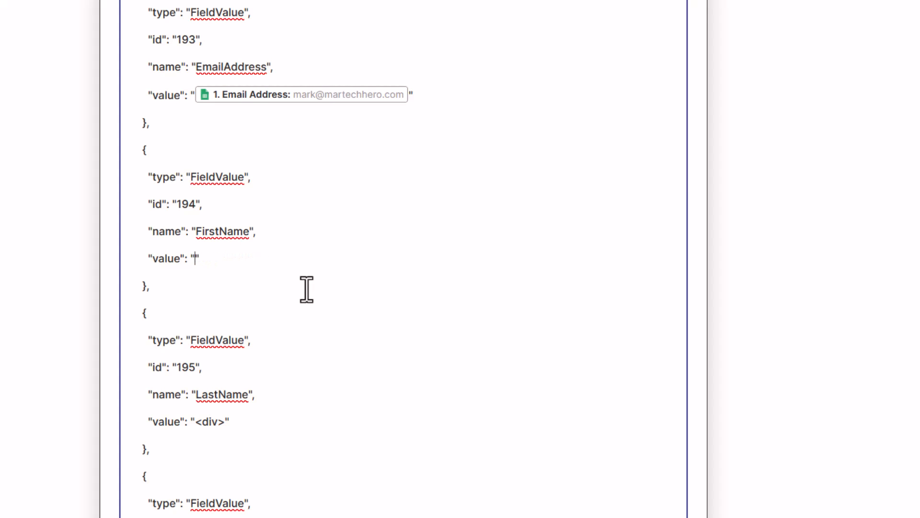
{"action": "scroll", "coordinate": [245, 263], "scroll_direction": "down", "scroll_amount": 10}
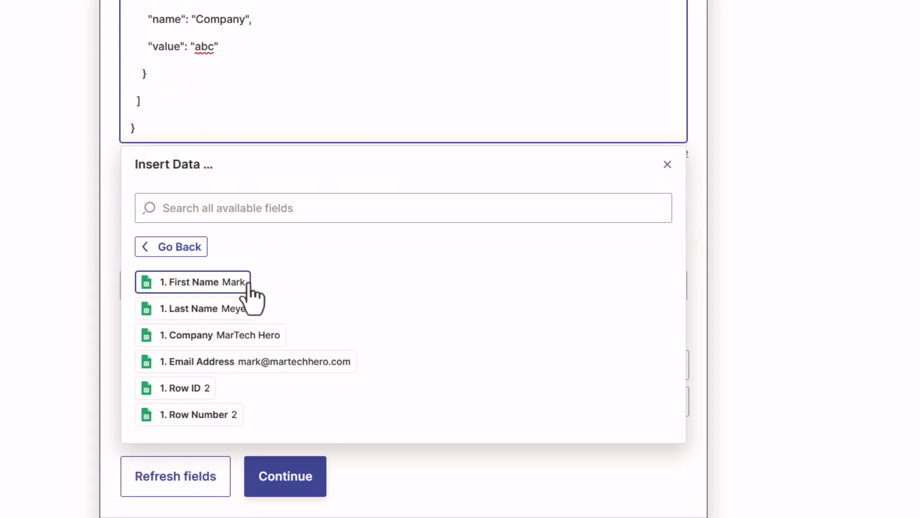
{"action": "left_click", "coordinate": [207, 287]}
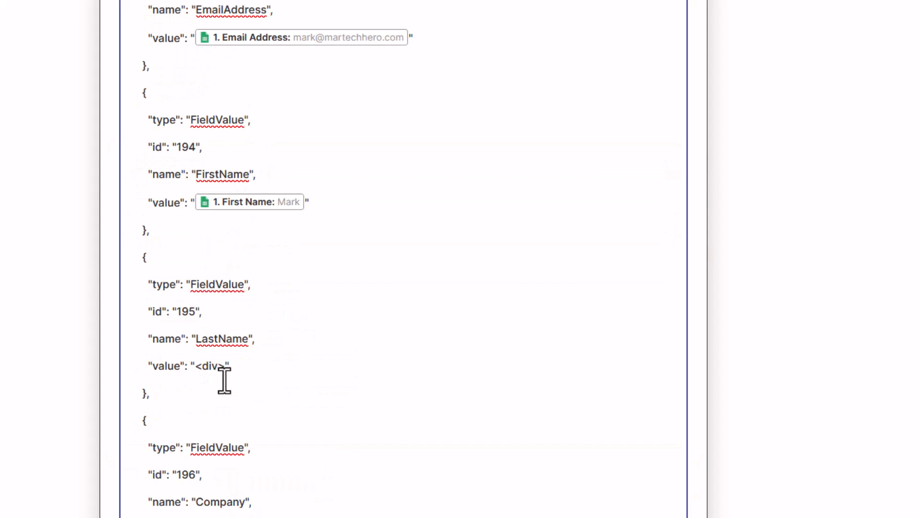
Map the sheet's Last Name and Company fields into the LastName and Company values.
{"action": "key", "text": "Delete"}
{"action": "key", "text": "Delete"}
{"action": "key", "text": "Delete"}
{"action": "key", "text": "Delete"}
{"action": "key", "text": "Delete"}
{"action": "scroll", "coordinate": [225, 374], "scroll_direction": "down", "scroll_amount": 7}
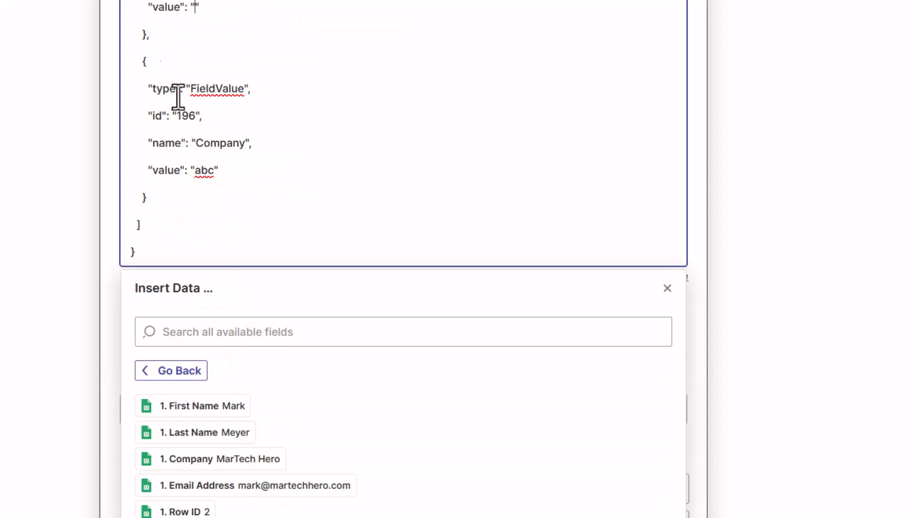
{"action": "left_click", "coordinate": [206, 434]}
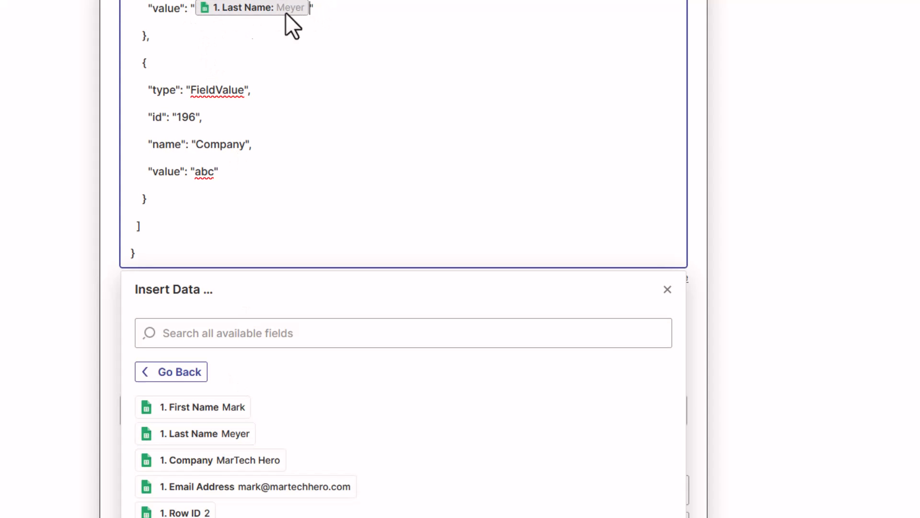
{"action": "left_click", "coordinate": [200, 171]}
{"action": "key", "text": "BackSpace"}
{"action": "key", "text": "Delete"}
{"action": "key", "text": "Delete"}
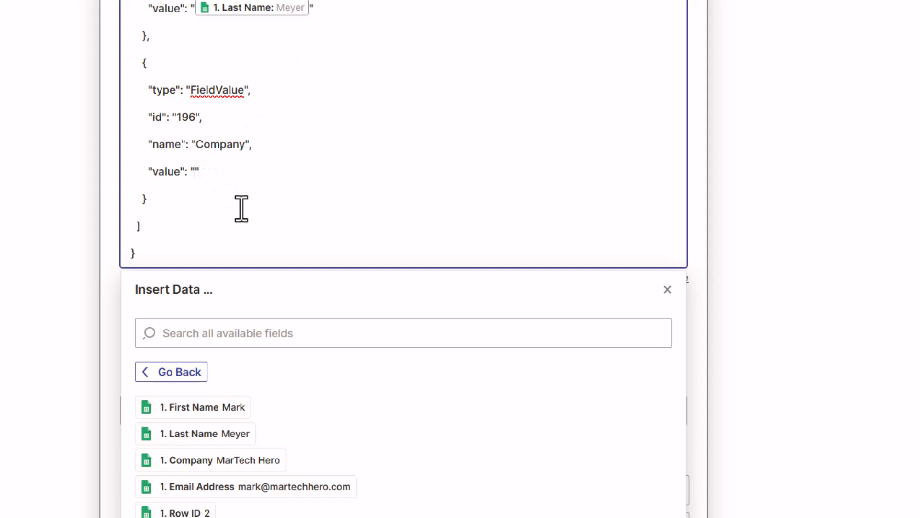
{"action": "scroll", "coordinate": [241, 209], "scroll_direction": "down", "scroll_amount": 2}
{"action": "left_click", "coordinate": [206, 376]}
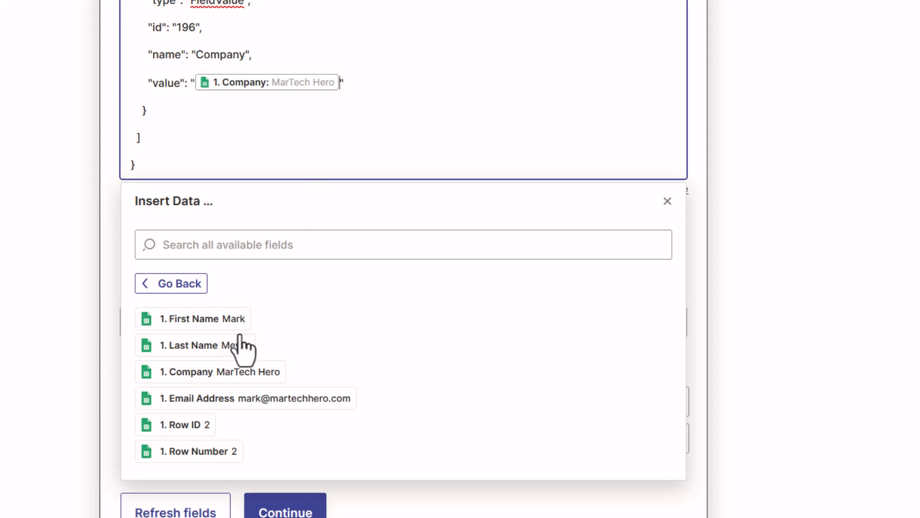
{"action": "scroll", "coordinate": [255, 143], "scroll_direction": "up", "scroll_amount": 5}
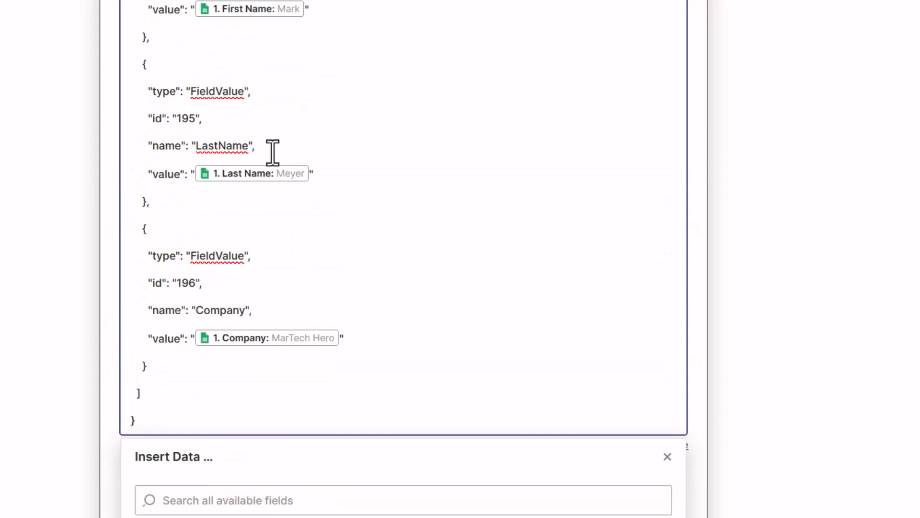
{"action": "scroll", "coordinate": [272, 153], "scroll_direction": "up", "scroll_amount": 8}
{"action": "scroll", "coordinate": [343, 314], "scroll_direction": "down", "scroll_amount": 3}
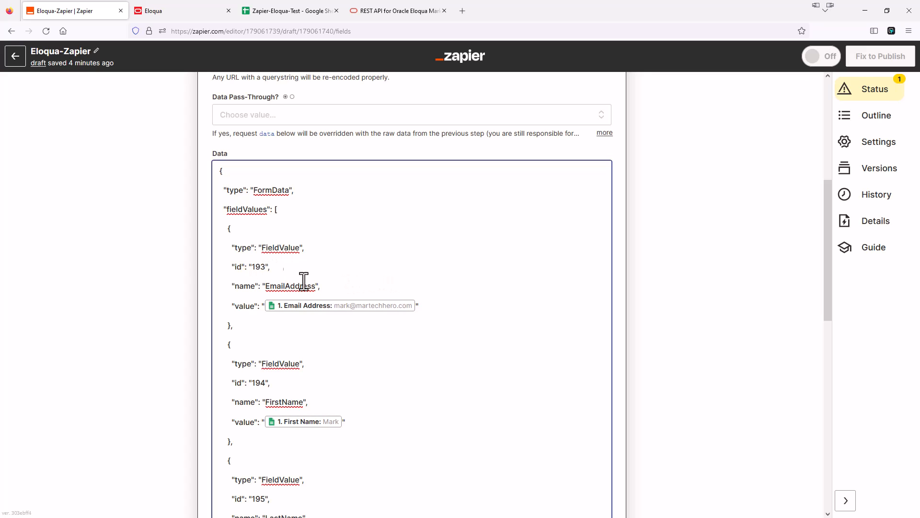
Dismiss the Insert Data list under Data and scroll down to the Basic Auth and Headers fields.
{"action": "scroll", "coordinate": [318, 322], "scroll_direction": "down", "scroll_amount": 5}
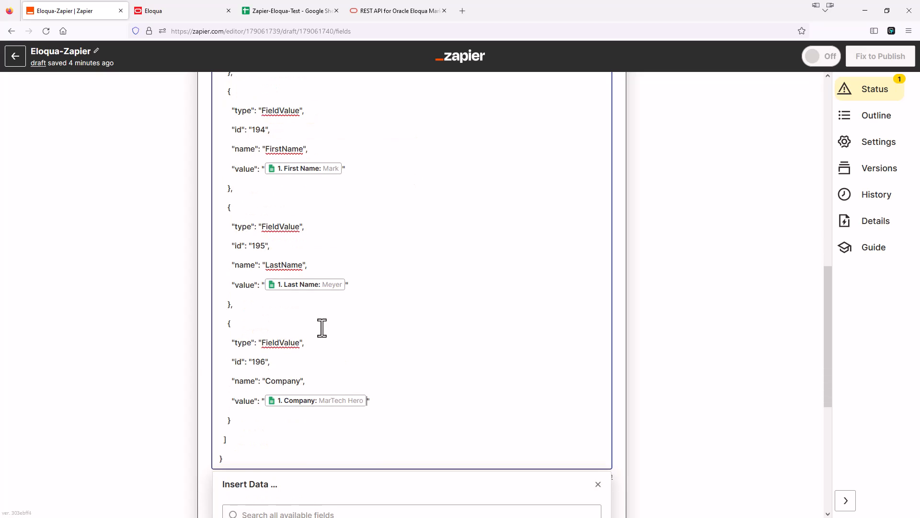
{"action": "scroll", "coordinate": [322, 328], "scroll_direction": "down", "scroll_amount": 1}
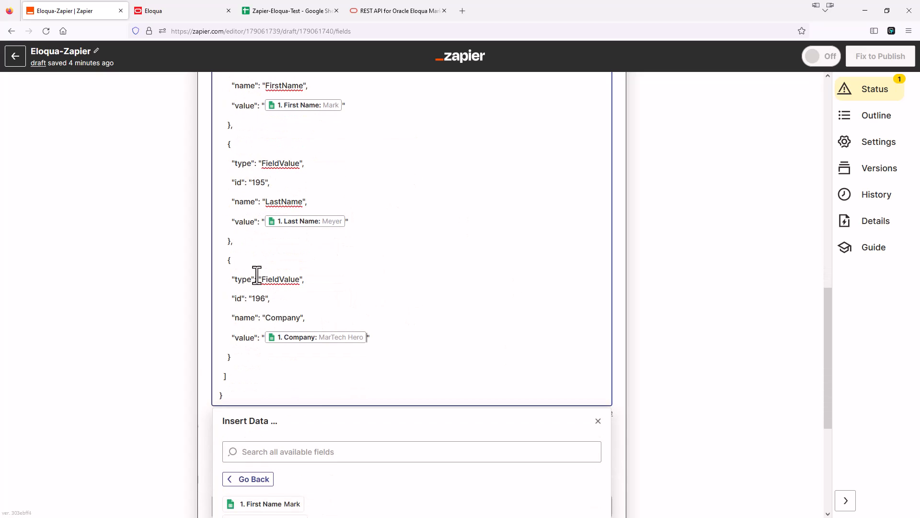
{"action": "left_click", "coordinate": [204, 280]}
{"action": "scroll", "coordinate": [203, 280], "scroll_direction": "down", "scroll_amount": 2}
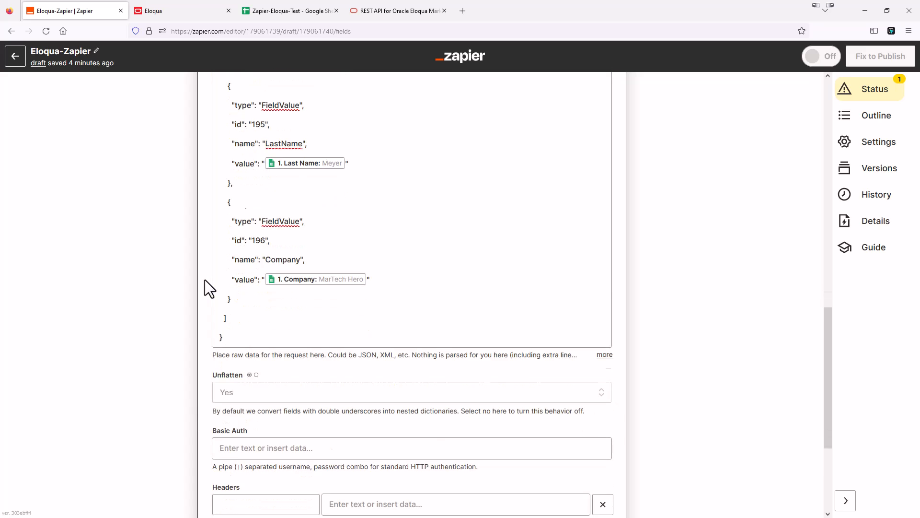
{"action": "scroll", "coordinate": [255, 221], "scroll_direction": "down", "scroll_amount": 2}
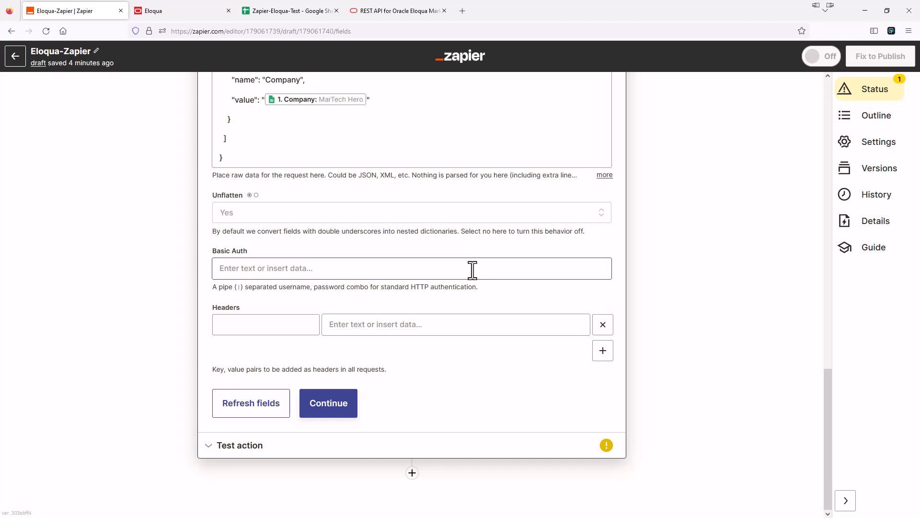
Enter the Eloqua instance, username and password into Basic Auth after checking the Eloqua REST API docs.
{"action": "left_click", "coordinate": [278, 269]}
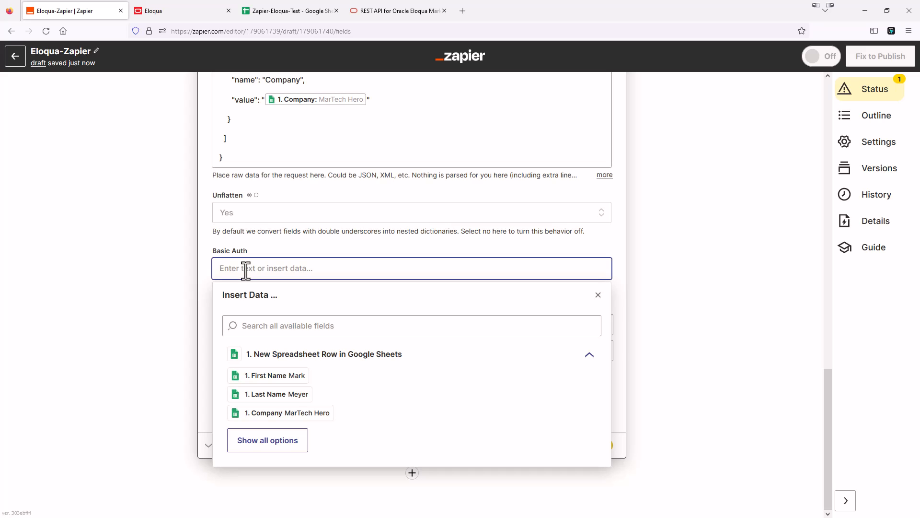
{"action": "left_click", "coordinate": [395, 10]}
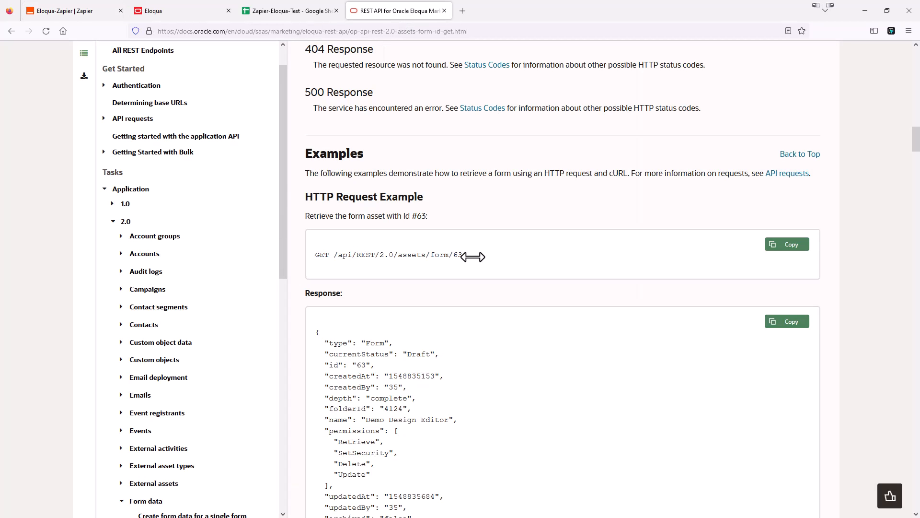
{"action": "left_click", "coordinate": [87, 15]}
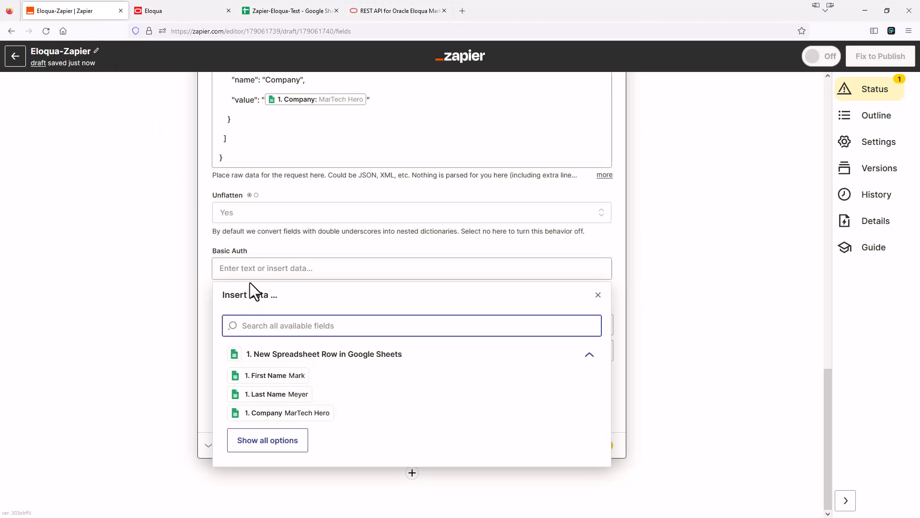
{"action": "left_click", "coordinate": [245, 269]}
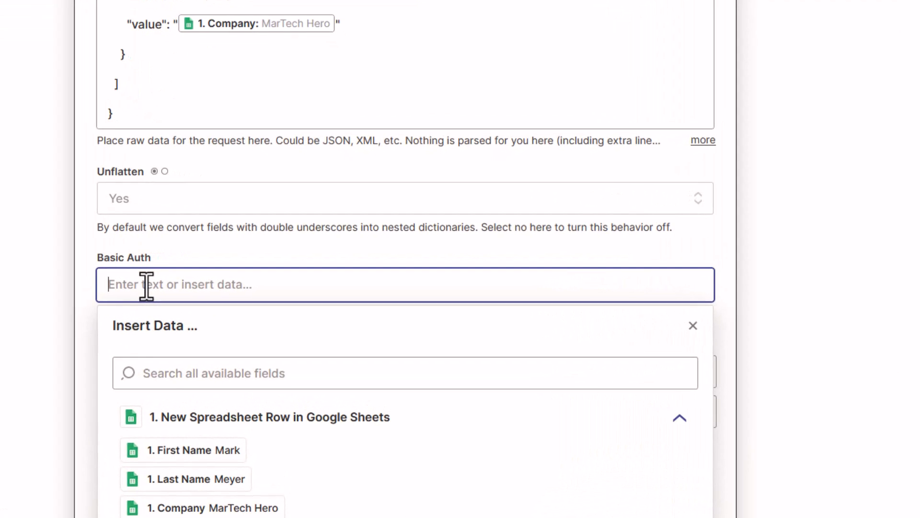
{"action": "type", "text": "ELoquaInstance"}
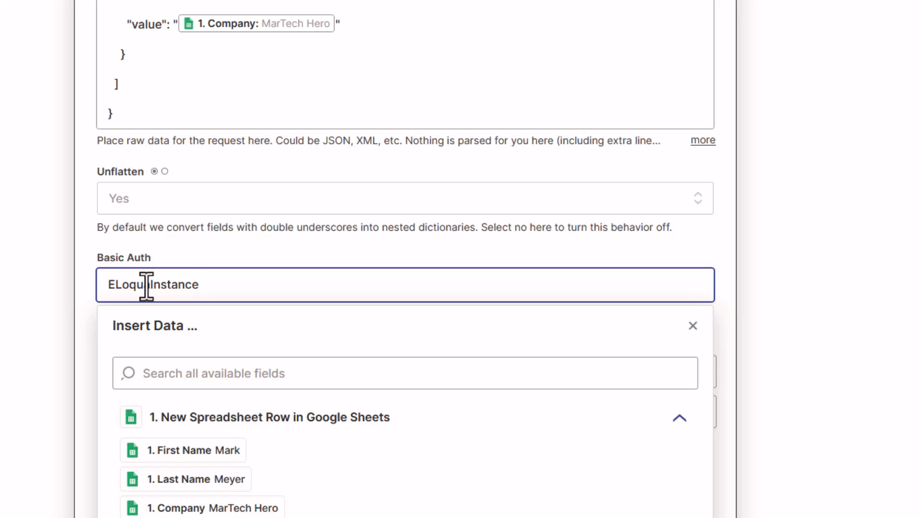
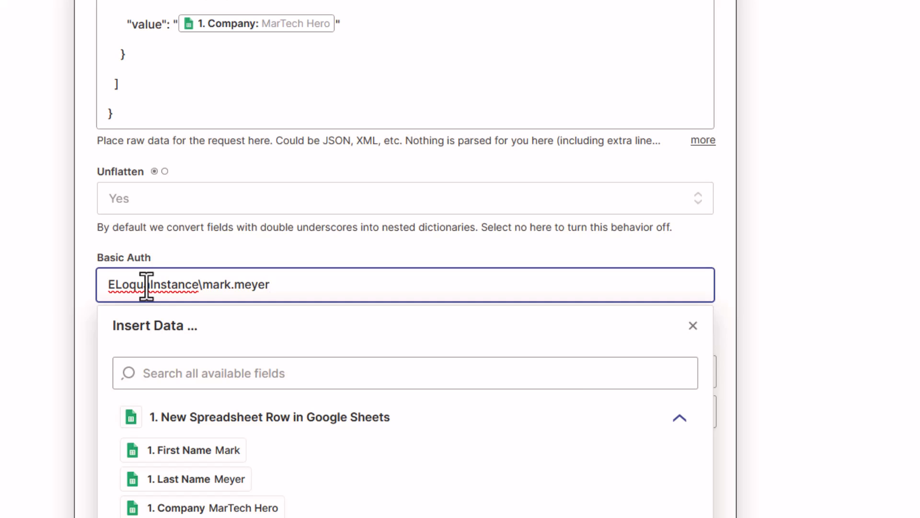
{"action": "type", "text": "|Passwor"}
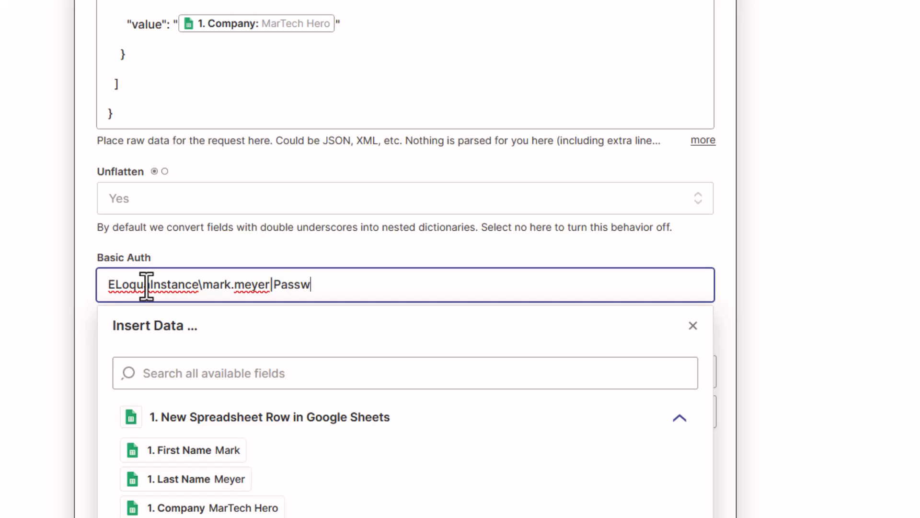
{"action": "type", "text": "d123"}
Fix the instance name's capitalisation, then delete the credentials so Basic Auth is empty.
{"action": "left_click", "coordinate": [117, 286]}
{"action": "key", "text": "BackSpace"}
{"action": "type", "text": "l"}
{"action": "left_click", "coordinate": [84, 261]}
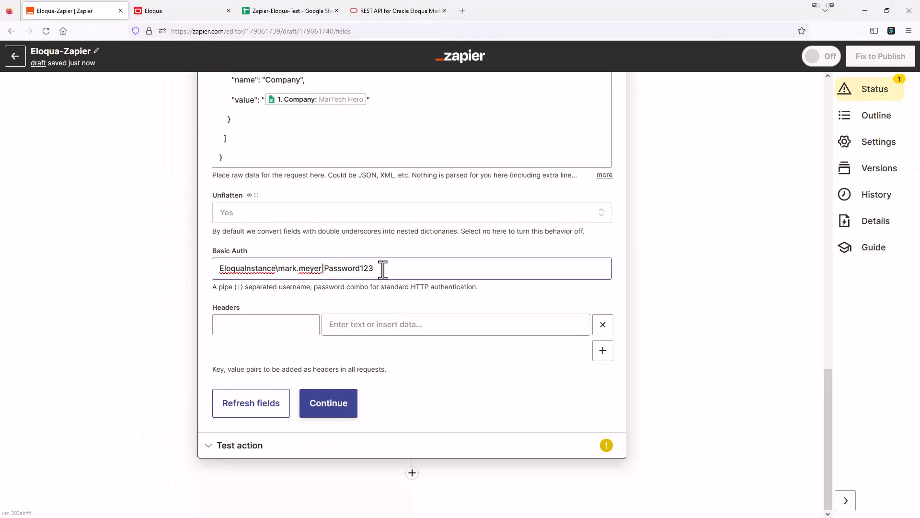
{"action": "left_click", "coordinate": [383, 270]}
{"action": "left_click_drag", "start_coordinate": [411, 269], "coordinate": [218, 272]}
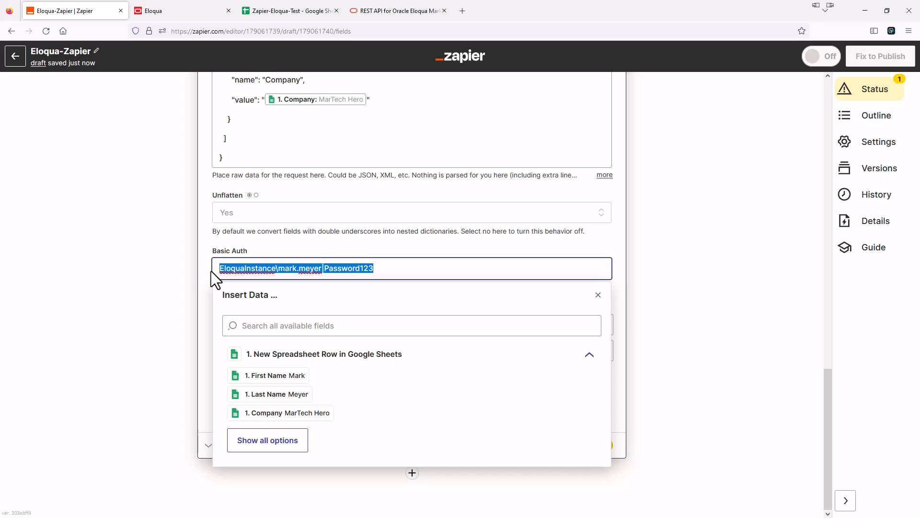
{"action": "key", "text": "BackSpace"}
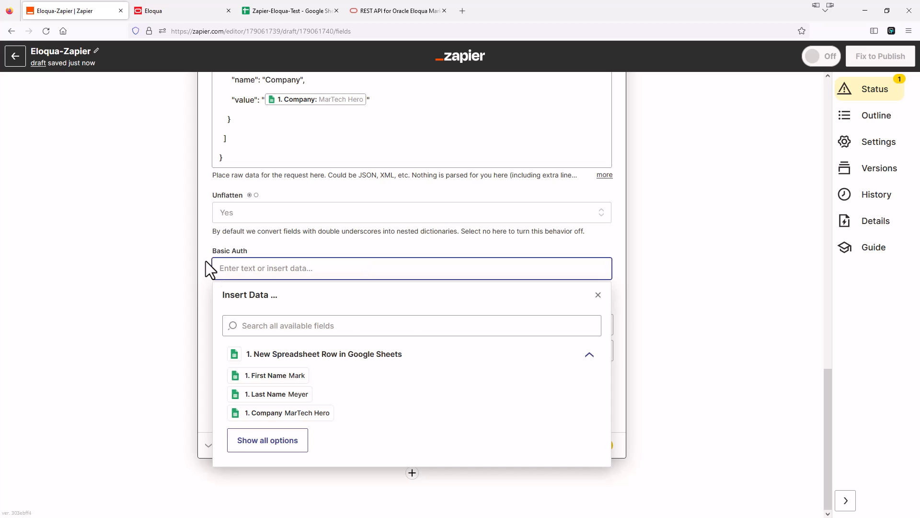
{"action": "left_click", "coordinate": [203, 262]}
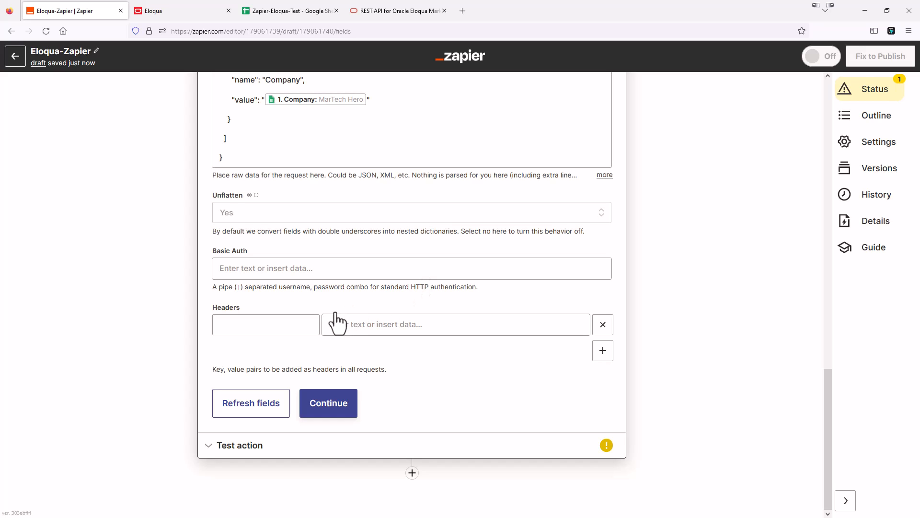
Add the headers Accept with value */* and Accept-Encoding with value gzip, deflate.
{"action": "left_click", "coordinate": [269, 324]}
{"action": "type", "text": "Acc"}
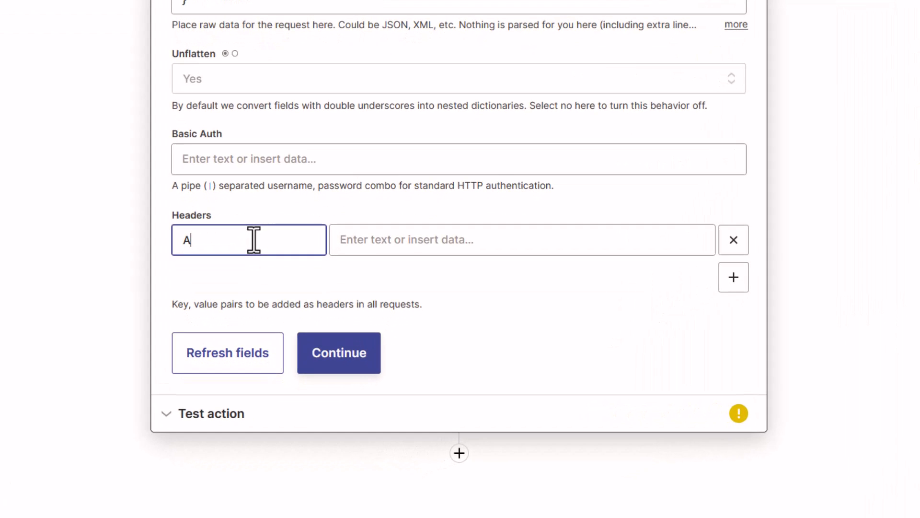
{"action": "type", "text": "ept"}
{"action": "left_click", "coordinate": [366, 240]}
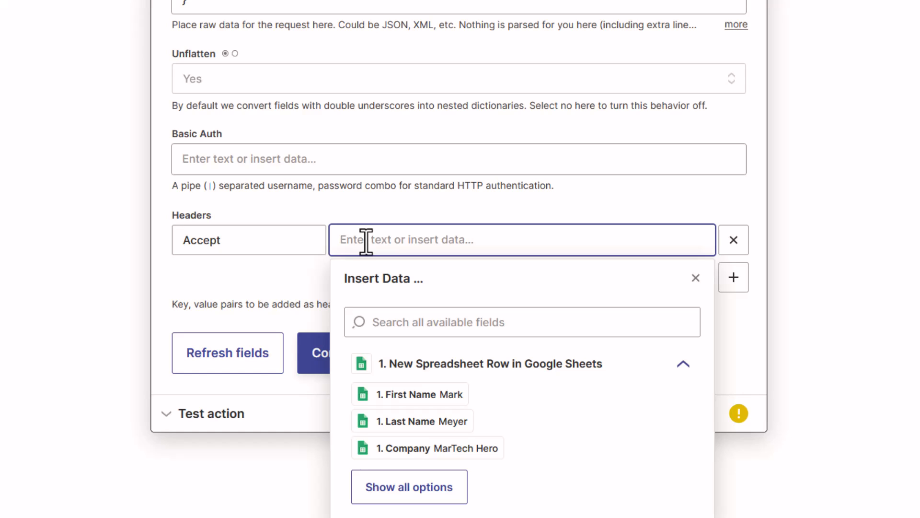
{"action": "type", "text": "*/*"}
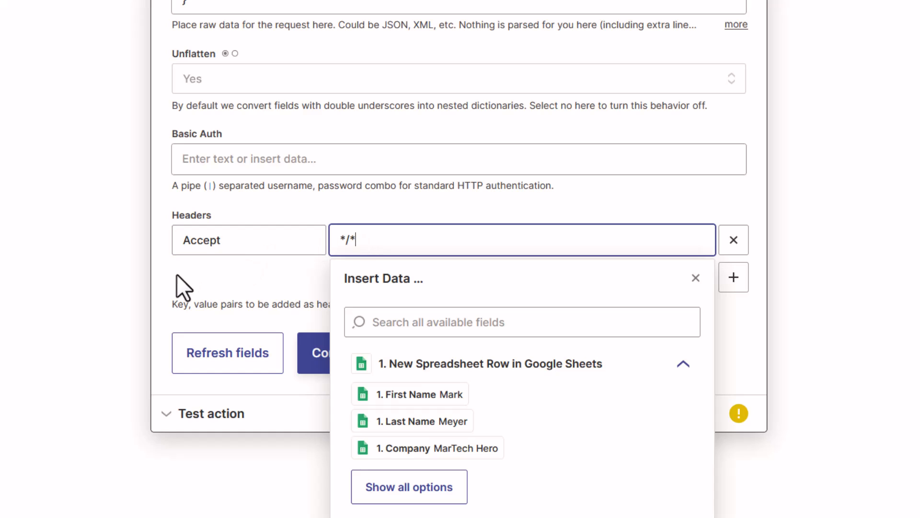
{"action": "left_click", "coordinate": [228, 275]}
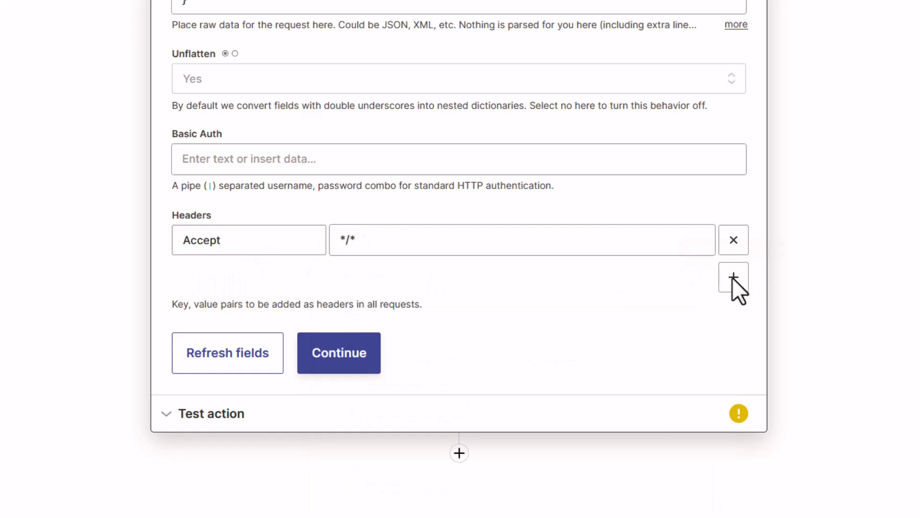
{"action": "left_click", "coordinate": [722, 283]}
{"action": "left_click", "coordinate": [225, 282]}
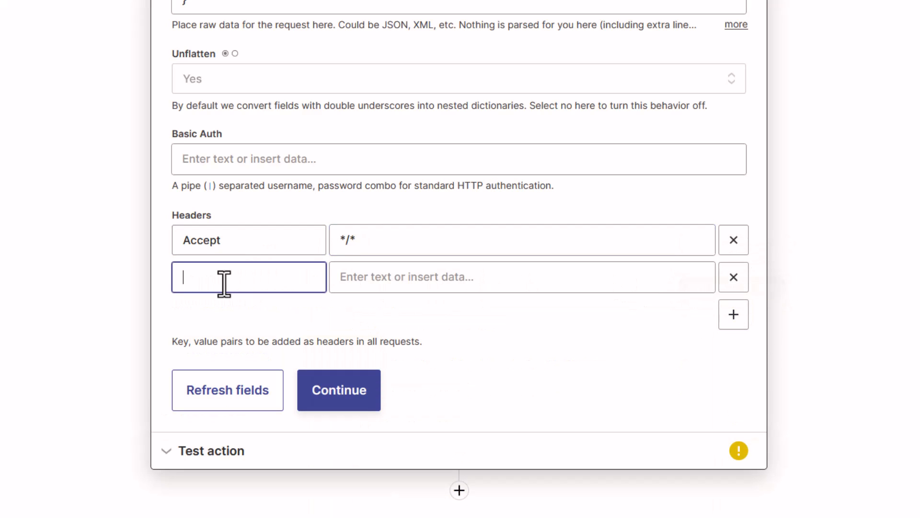
{"action": "type", "text": "Accept-Encoding"}
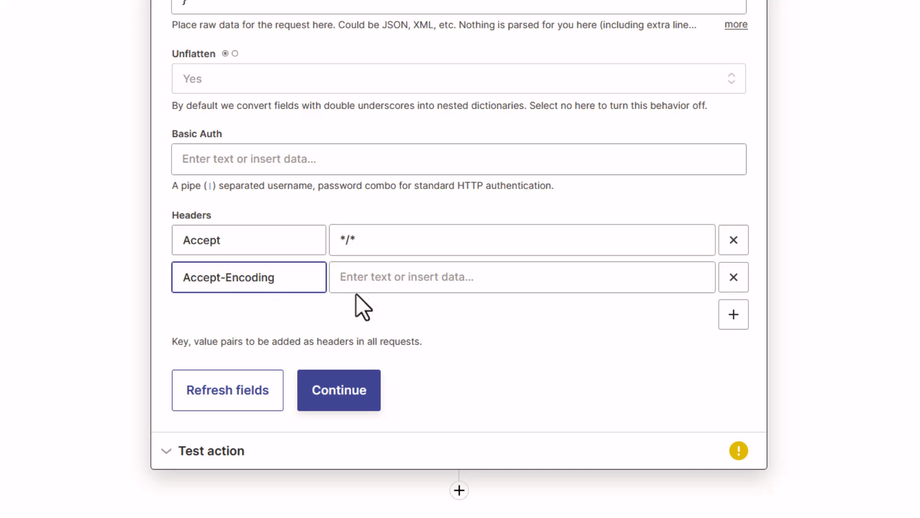
{"action": "left_click", "coordinate": [389, 278]}
{"action": "left_click", "coordinate": [389, 278]}
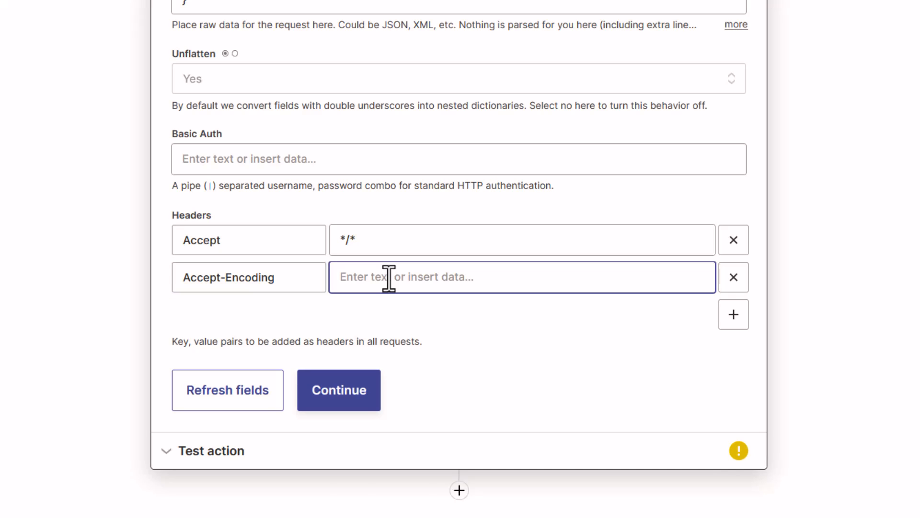
{"action": "type", "text": "gzip, "}
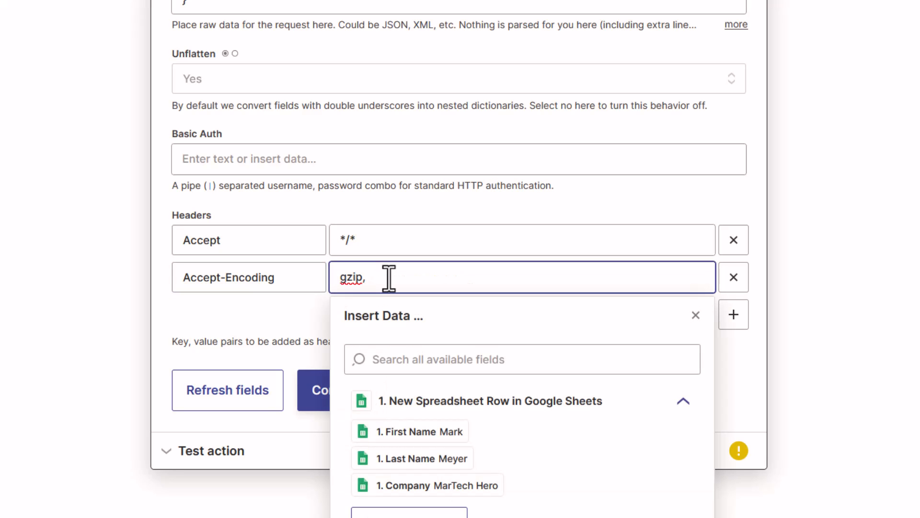
{"action": "type", "text": "deflate"}
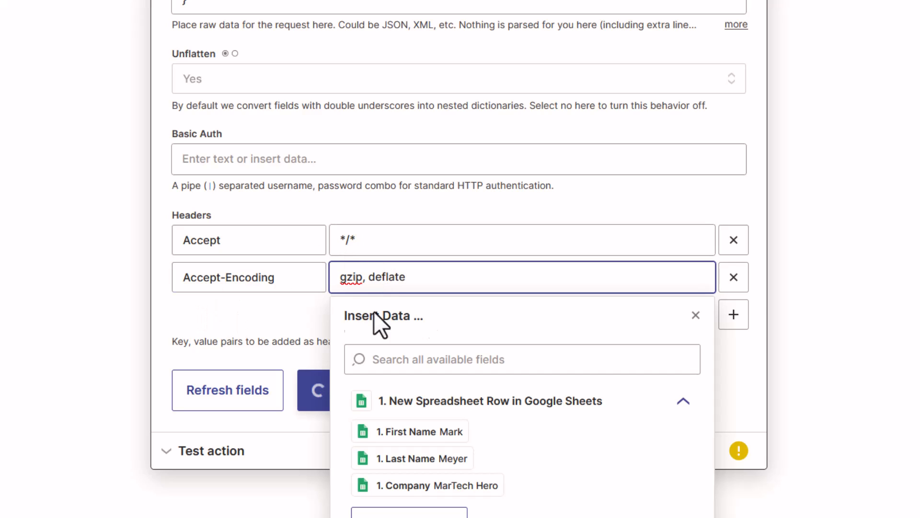
Add the headers User-Agent with value Zapier and Content-Type with value application/json.
{"action": "left_click", "coordinate": [745, 313]}
{"action": "left_click", "coordinate": [228, 314]}
{"action": "type", "text": "User-"}
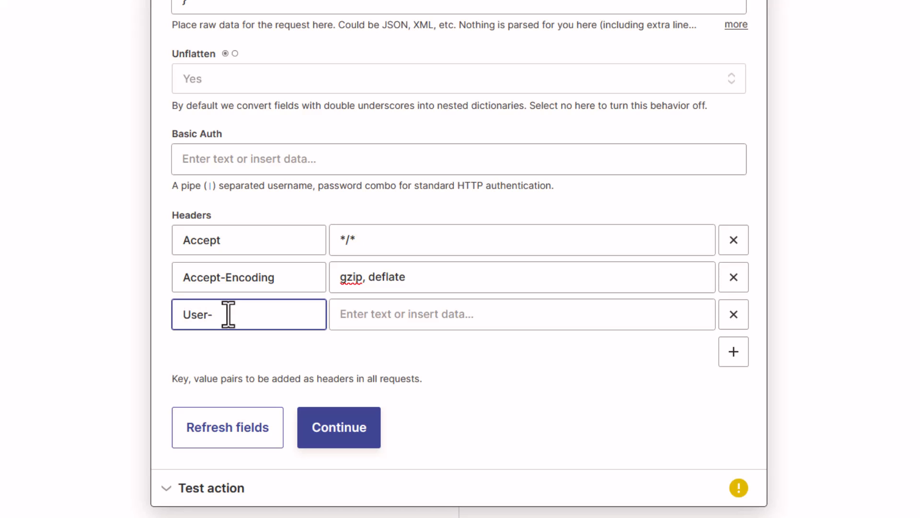
{"action": "type", "text": "Agent"}
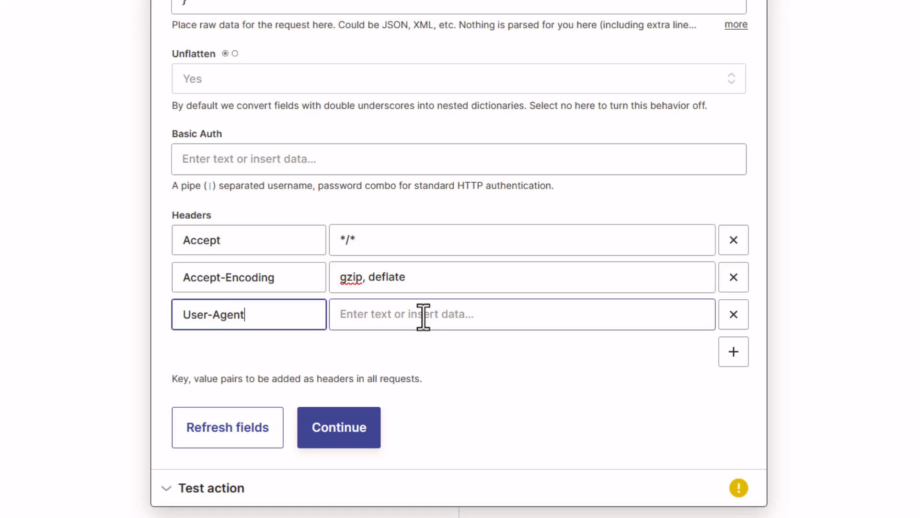
{"action": "left_click", "coordinate": [423, 314]}
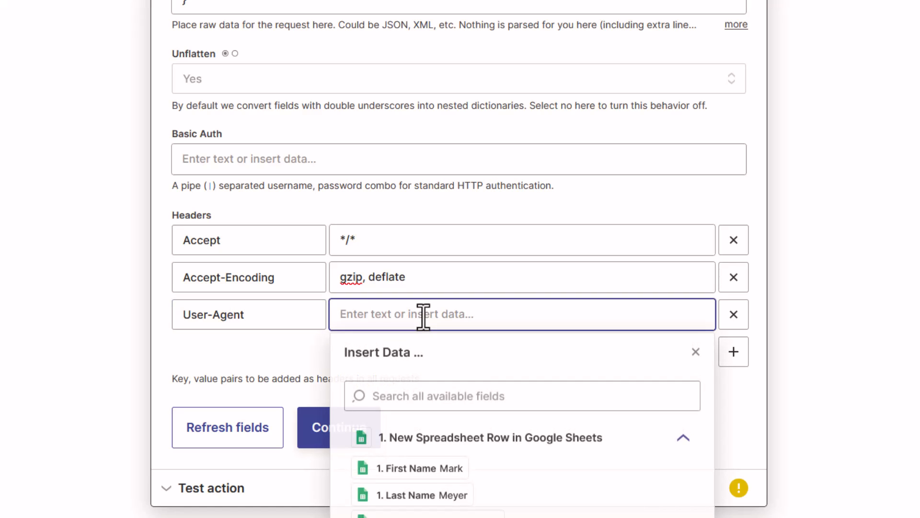
{"action": "type", "text": "Zapier"}
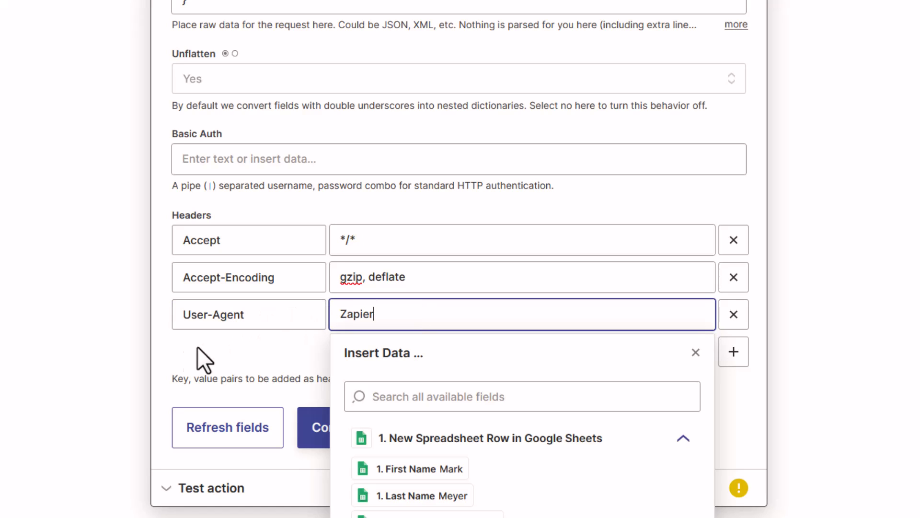
{"action": "left_click", "coordinate": [782, 356]}
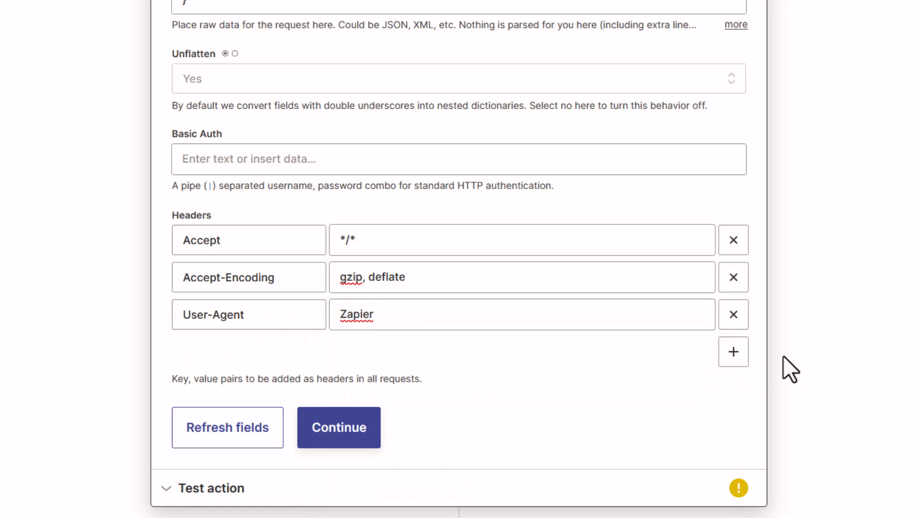
{"action": "left_click", "coordinate": [735, 352]}
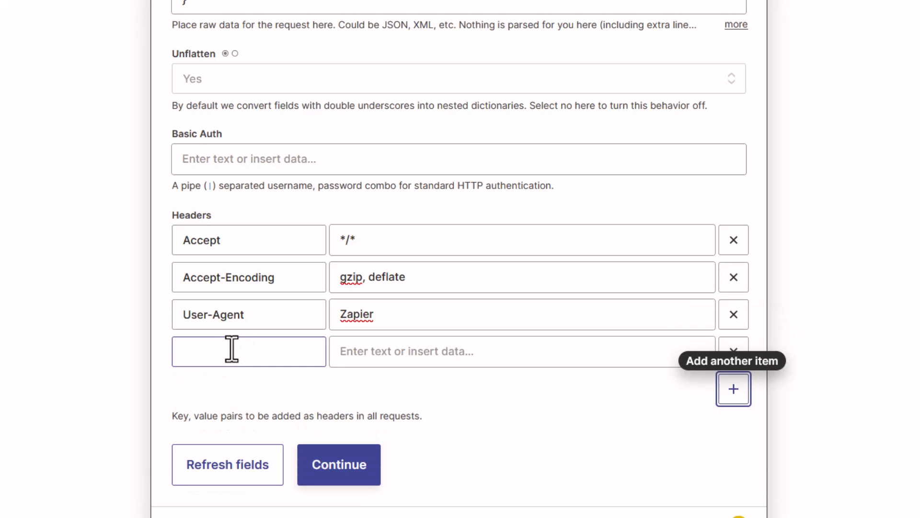
{"action": "left_click", "coordinate": [228, 352]}
{"action": "type", "text": "Content"}
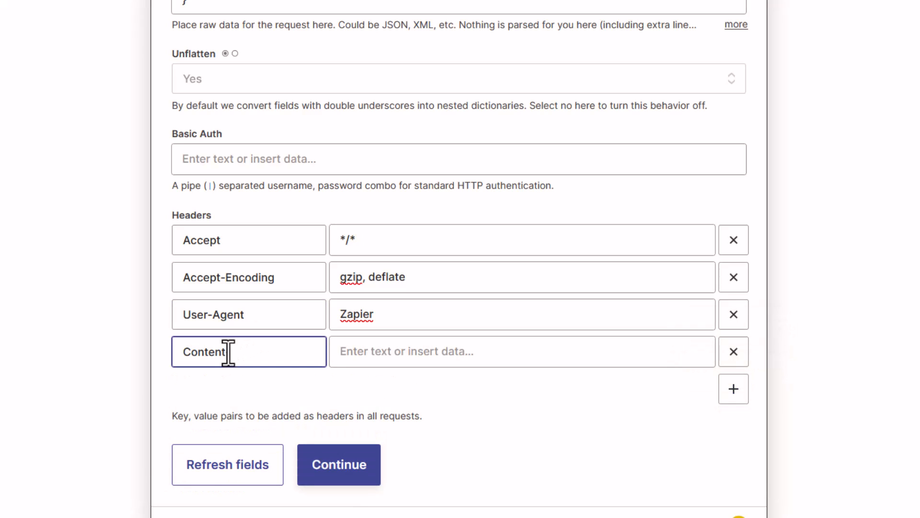
{"action": "type", "text": "-Type"}
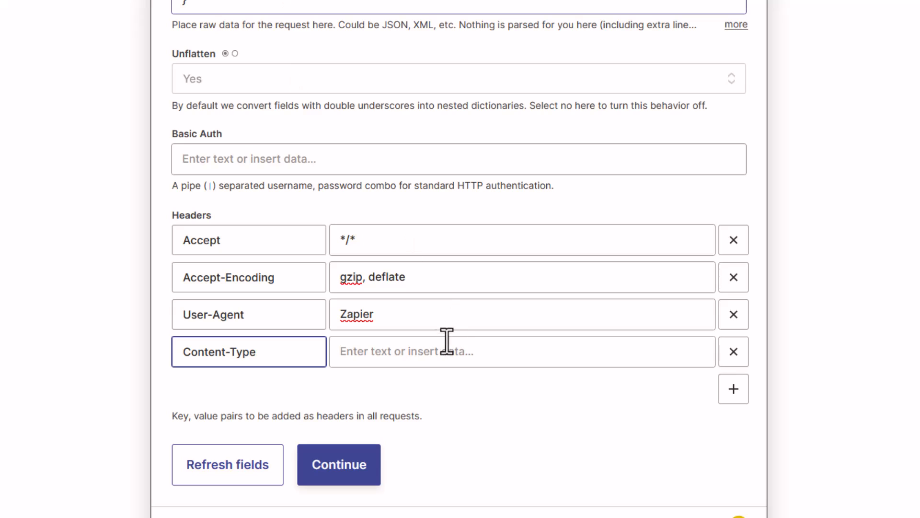
{"action": "left_click", "coordinate": [422, 351]}
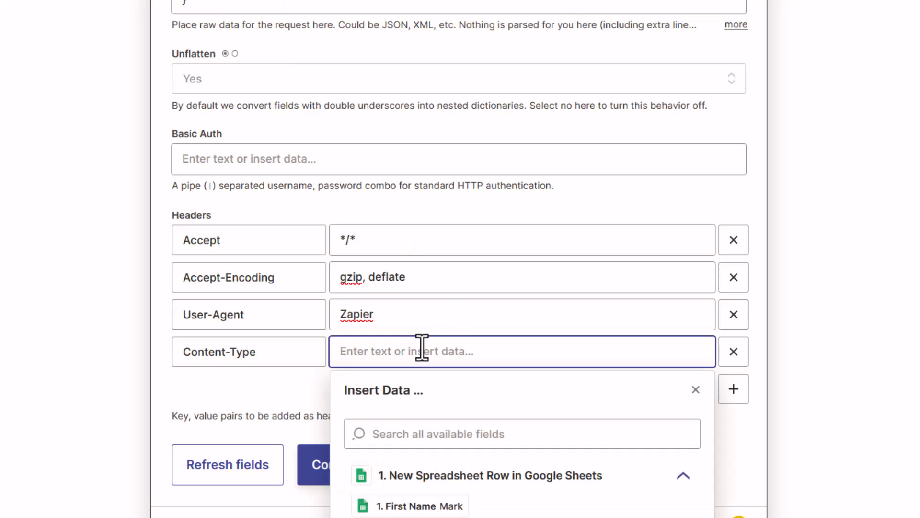
{"action": "type", "text": "appl"}
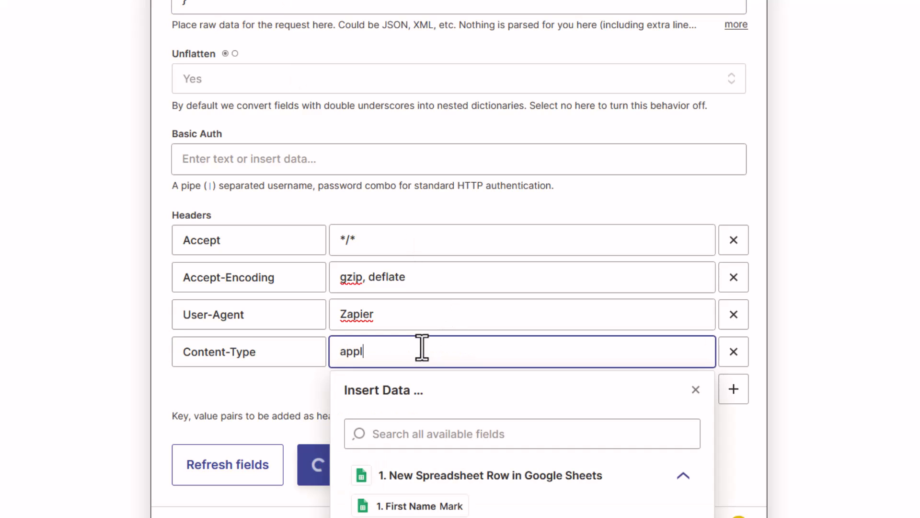
{"action": "type", "text": "ication/json"}
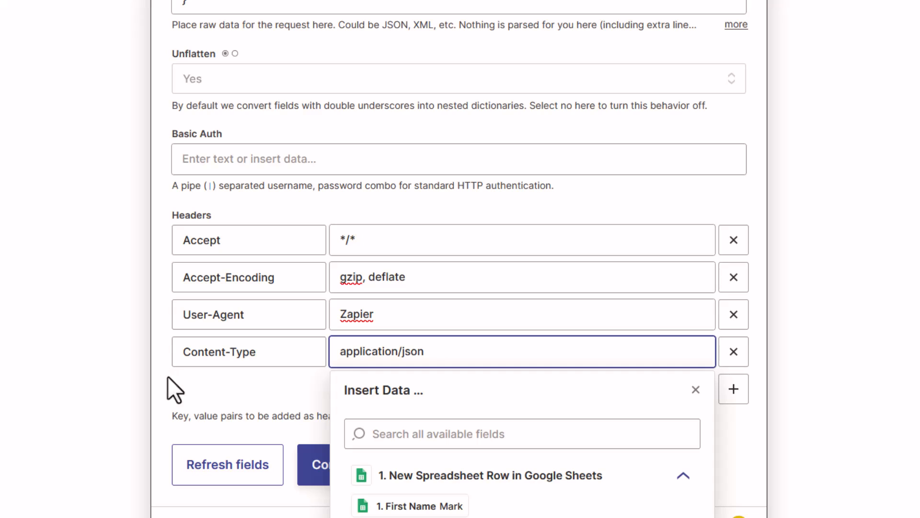
Add a fifth header, Host, with value hooks.zapier.com.
{"action": "left_click", "coordinate": [733, 388]}
{"action": "left_click", "coordinate": [733, 389]}
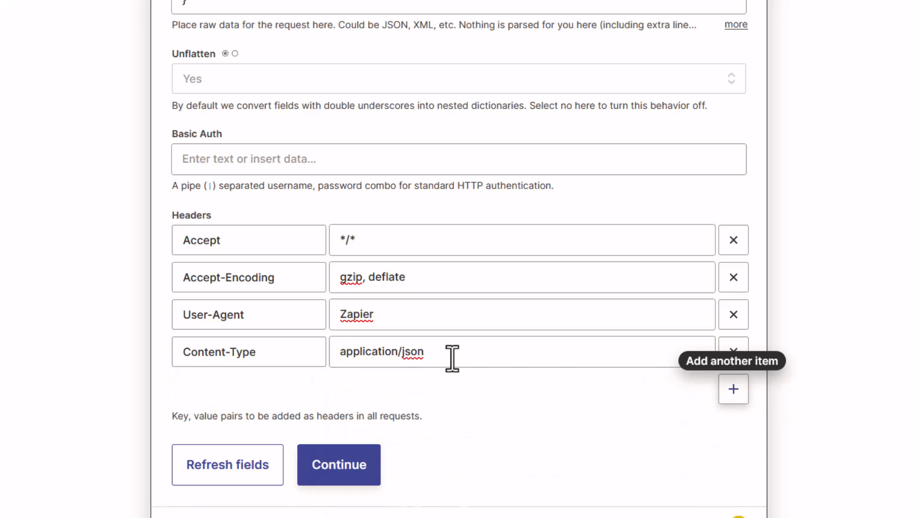
{"action": "left_click", "coordinate": [273, 384]}
{"action": "type", "text": "Host"}
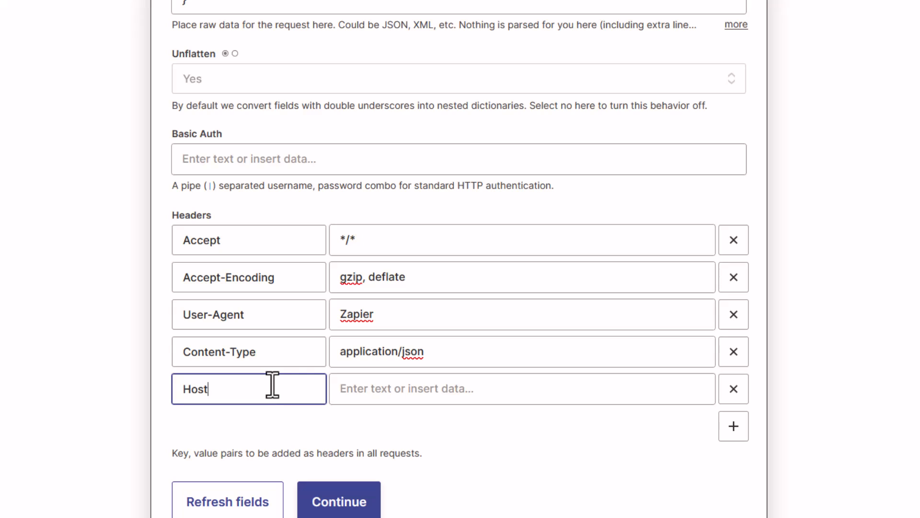
{"action": "left_click", "coordinate": [429, 396]}
{"action": "left_click", "coordinate": [429, 396]}
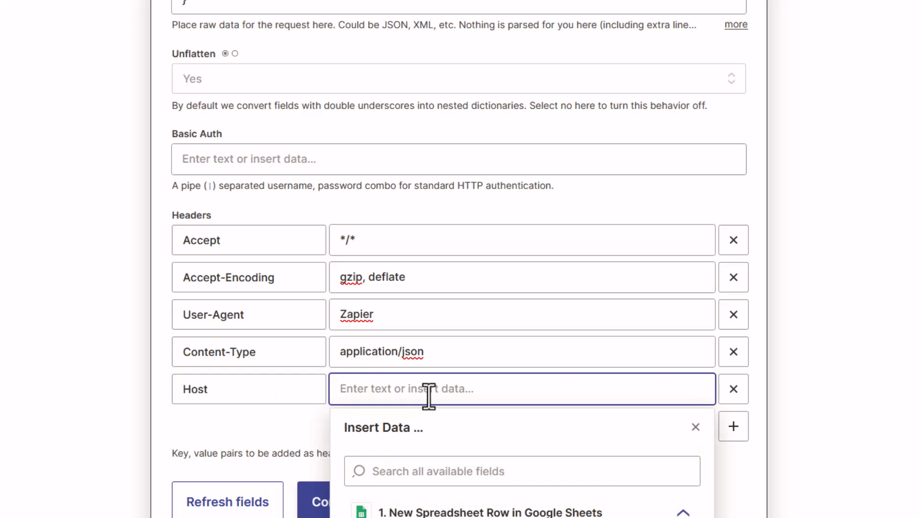
{"action": "type", "text": "hooks.zapier.com"}
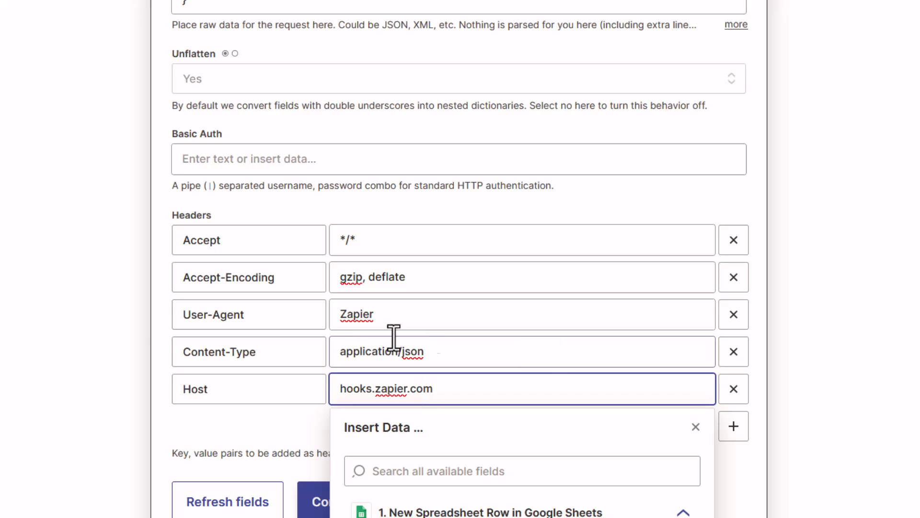
{"action": "left_click", "coordinate": [136, 311]}
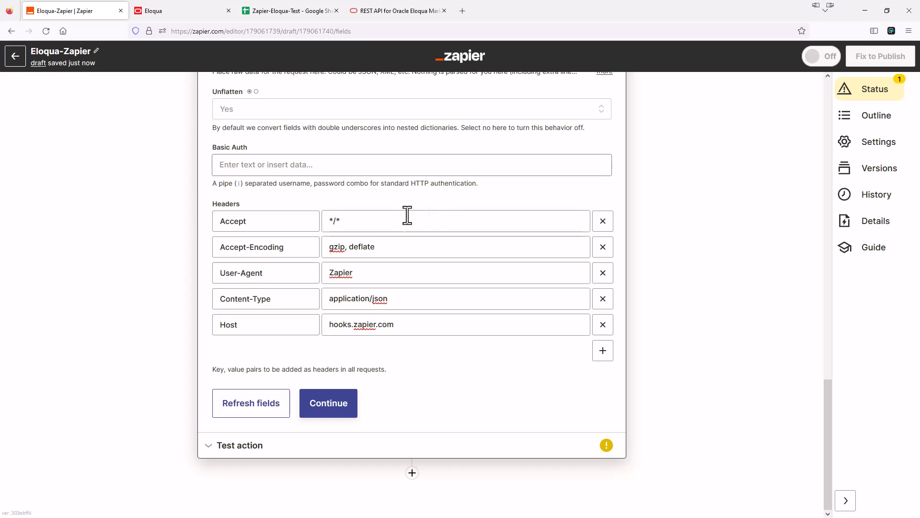
{"action": "left_click", "coordinate": [267, 164]}
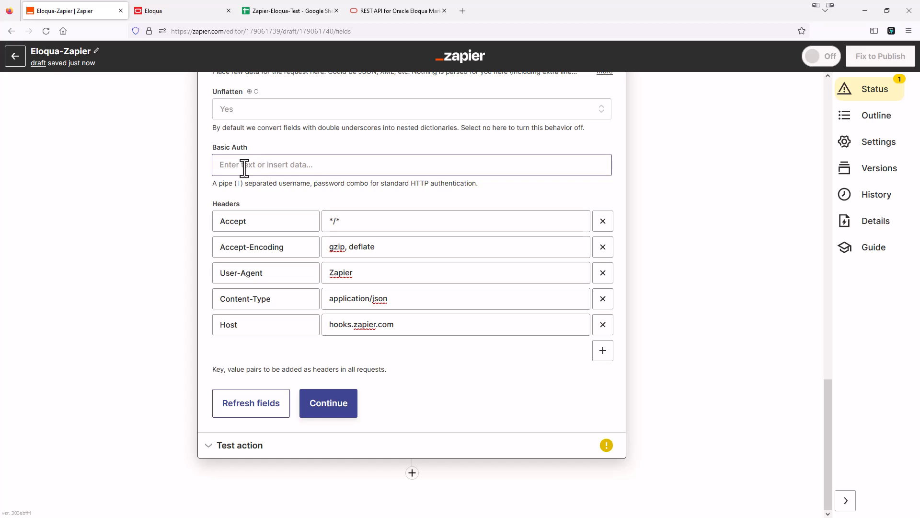
Add an Authorization header with the pasted Basic credential as its value, then continue to testing.
{"action": "left_click", "coordinate": [603, 351]}
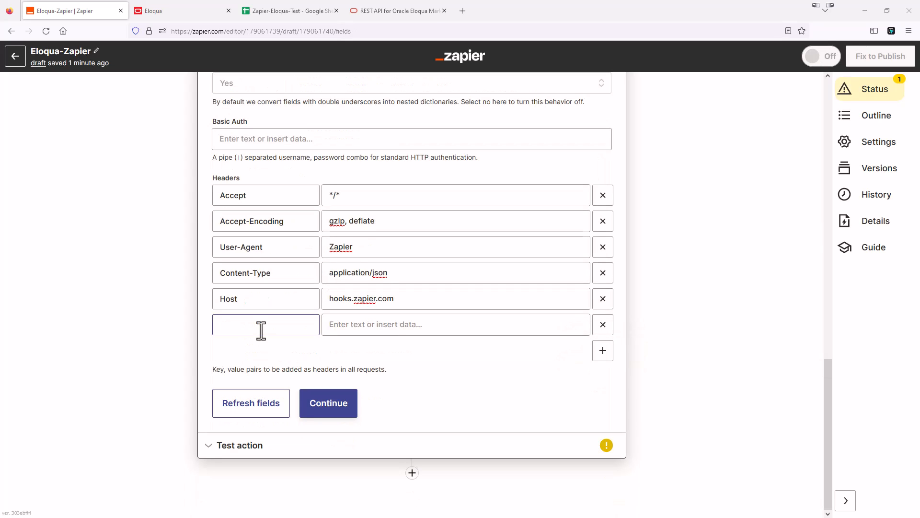
{"action": "left_click", "coordinate": [261, 331]}
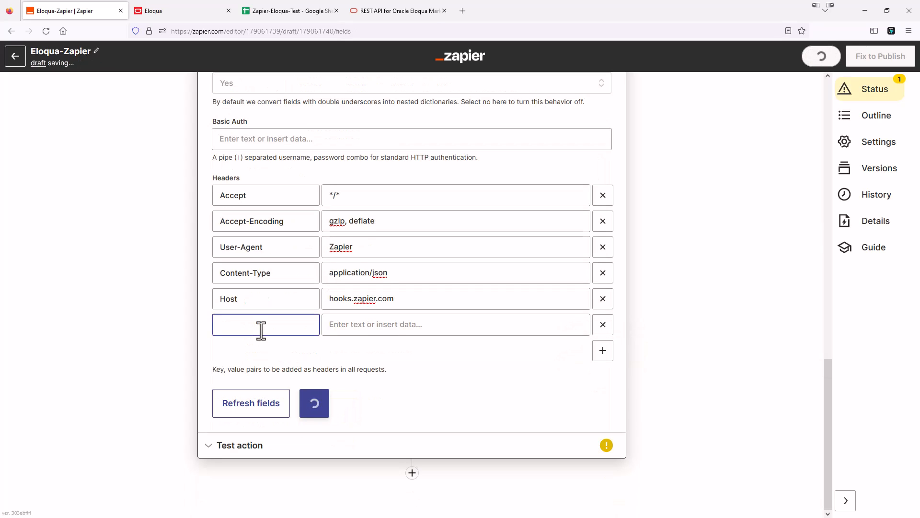
{"action": "type", "text": "Auth"}
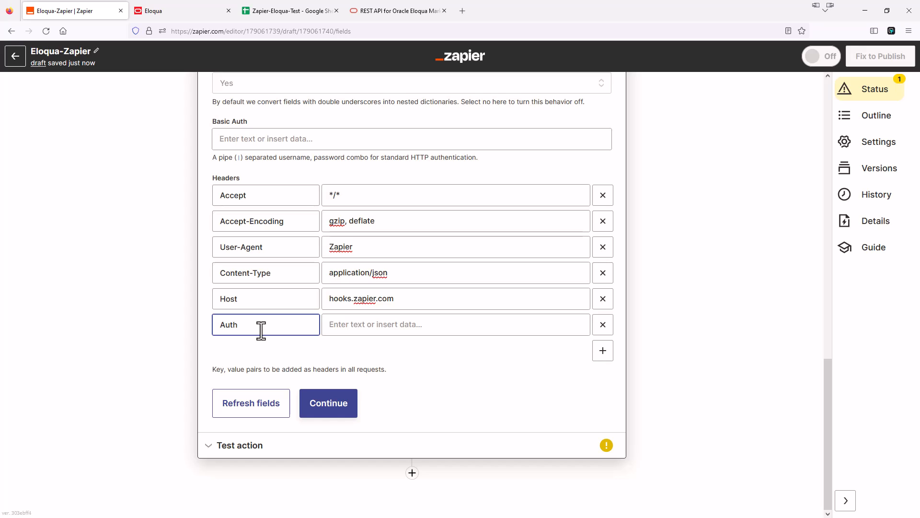
{"action": "type", "text": "orization"}
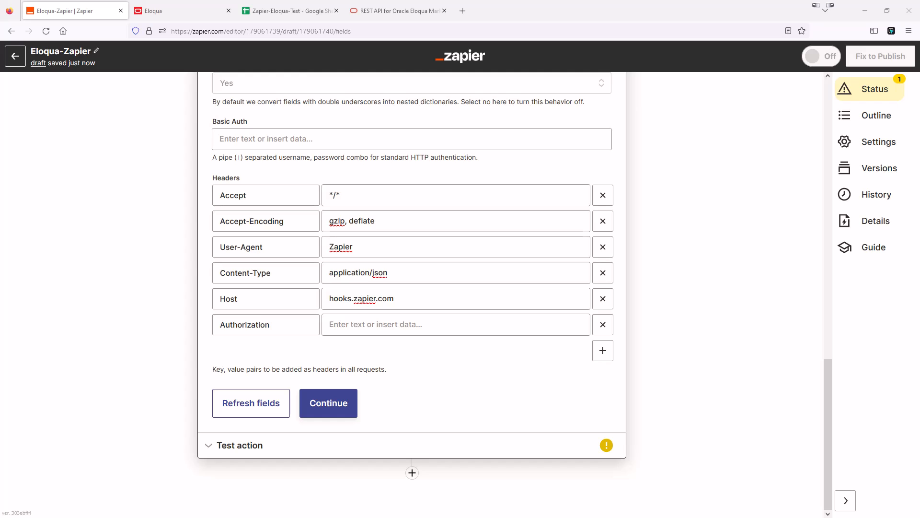
{"action": "left_click", "coordinate": [376, 326]}
{"action": "key", "text": "ctrl+v"}
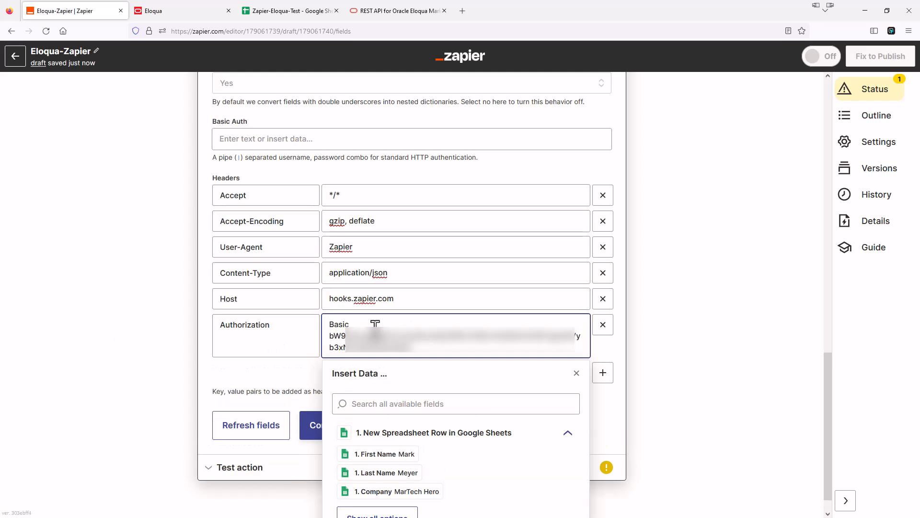
{"action": "left_click", "coordinate": [290, 367]}
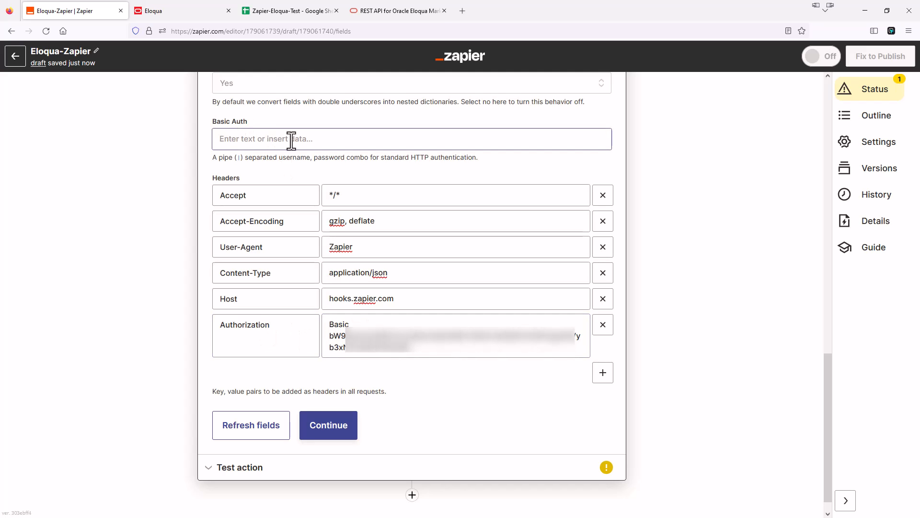
{"action": "left_click", "coordinate": [335, 431]}
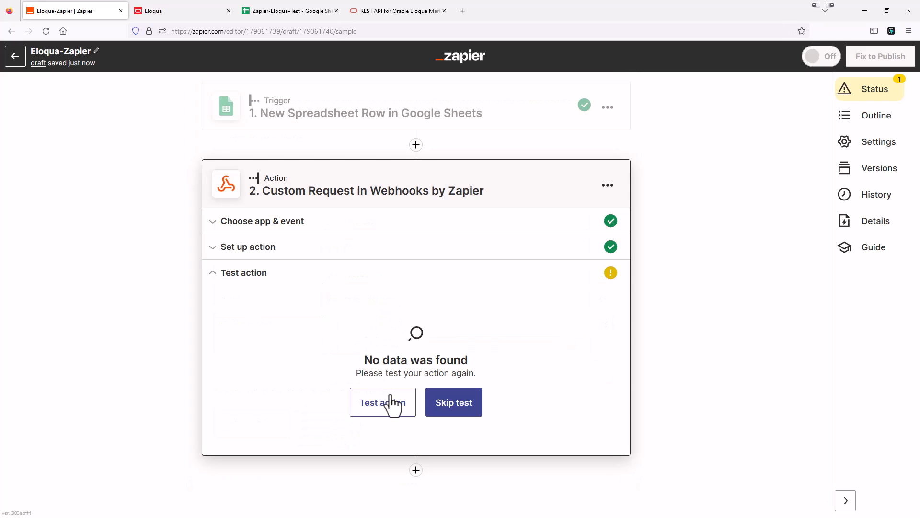
Test the webhook action and review the returned FormData record with its submittedAt timestamp.
{"action": "left_click", "coordinate": [396, 403]}
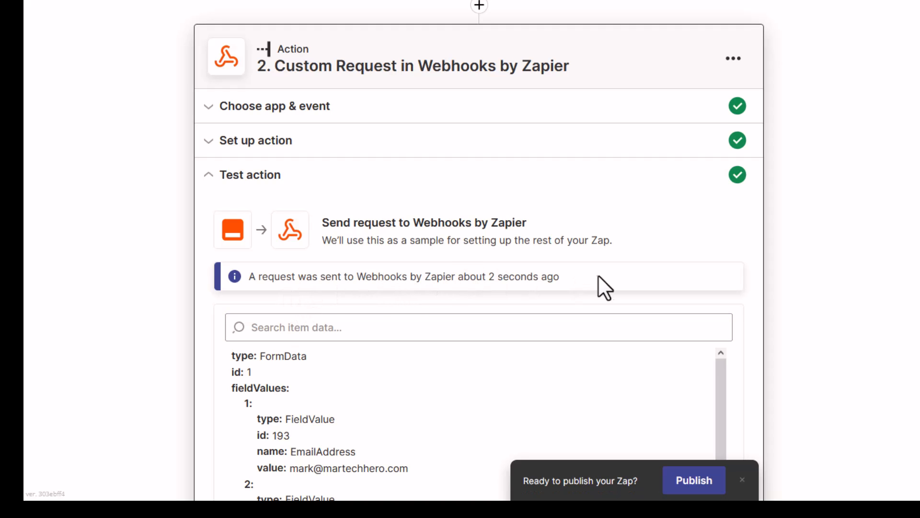
{"action": "scroll", "coordinate": [606, 268], "scroll_direction": "down", "scroll_amount": 2}
{"action": "scroll", "coordinate": [606, 269], "scroll_direction": "down", "scroll_amount": 4}
{"action": "scroll", "coordinate": [607, 268], "scroll_direction": "down", "scroll_amount": 3}
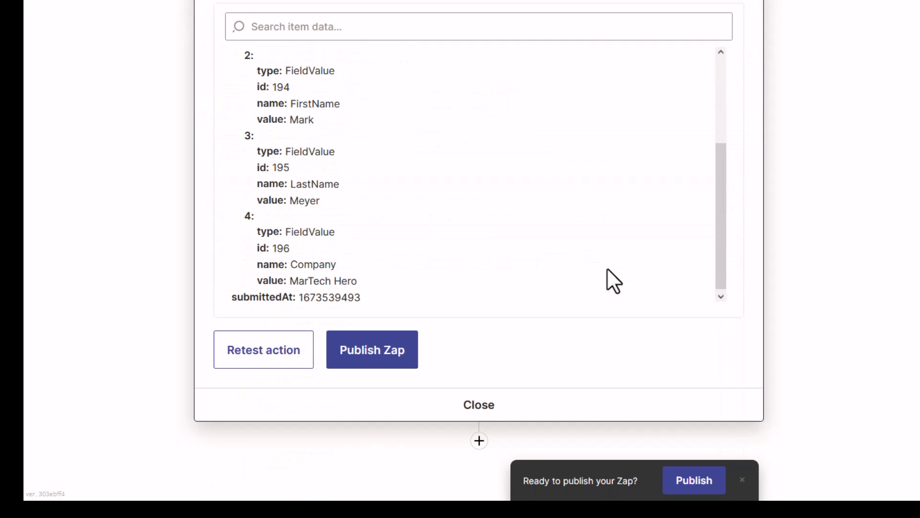
{"action": "scroll", "coordinate": [580, 242], "scroll_direction": "up", "scroll_amount": 9}
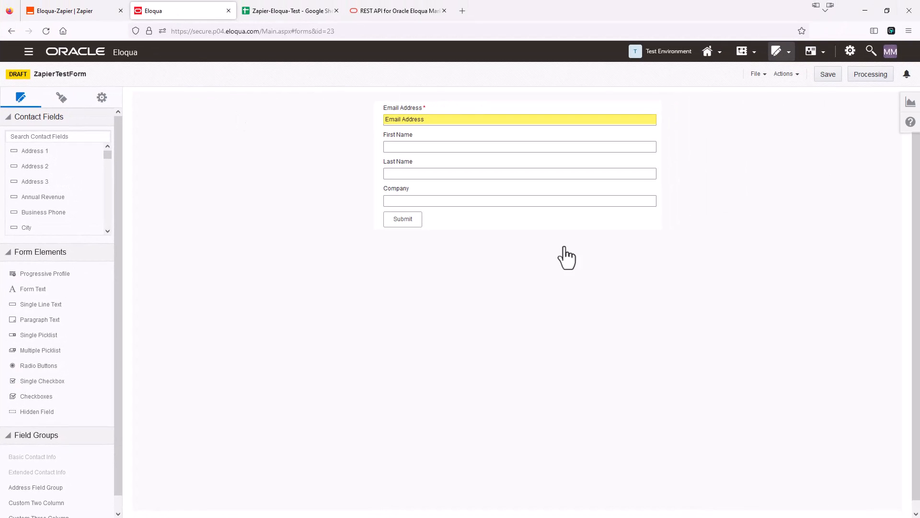
Check ZapierTestForm's submission data for the MarTech Hero test entry, then go back to Zapier.
{"action": "left_click", "coordinate": [796, 77]}
{"action": "left_click", "coordinate": [781, 119]}
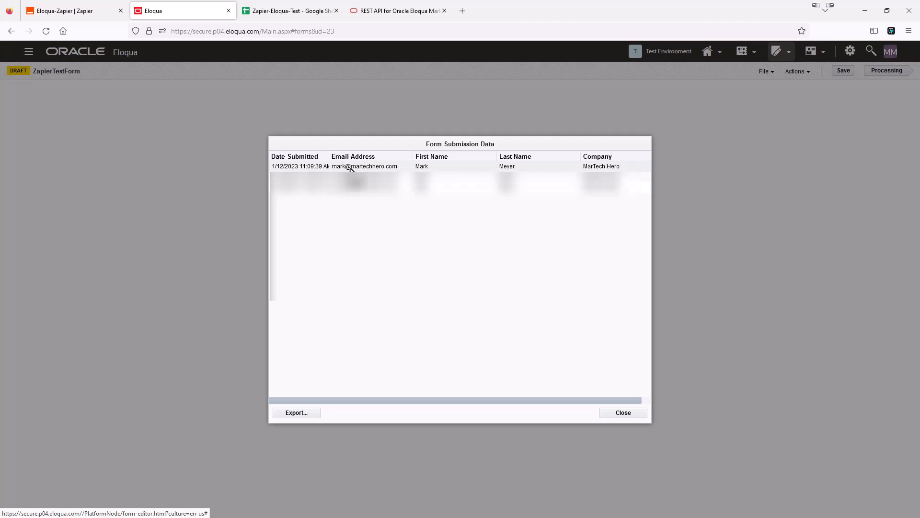
{"action": "left_click", "coordinate": [626, 415]}
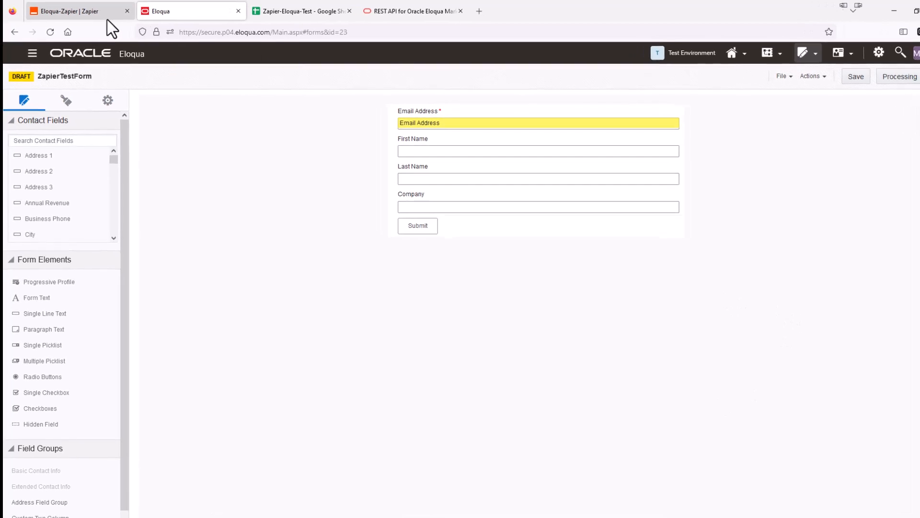
{"action": "left_click", "coordinate": [105, 15]}
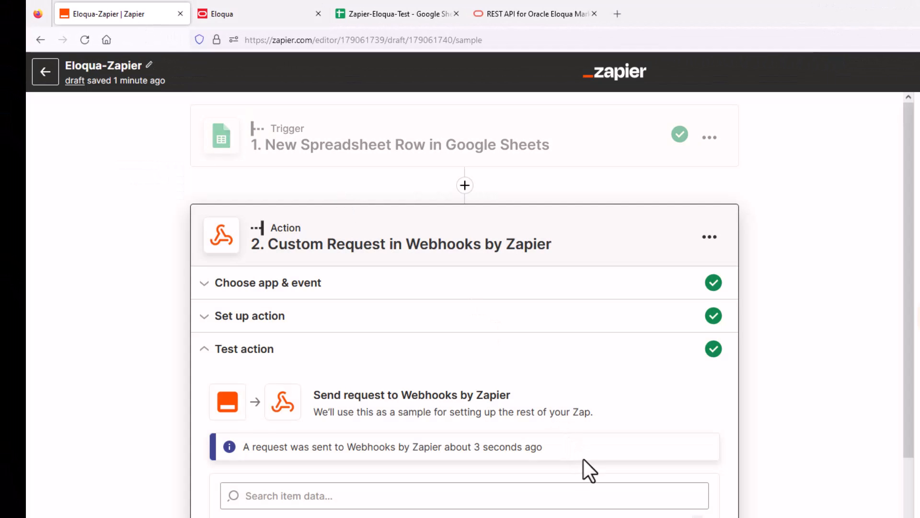
Publish and turn on the Eloqua-Zapier Zap, then switch to the Zapier-Eloqua-Test spreadsheet.
{"action": "scroll", "coordinate": [583, 459], "scroll_direction": "down", "scroll_amount": 3}
{"action": "scroll", "coordinate": [580, 456], "scroll_direction": "down", "scroll_amount": 2}
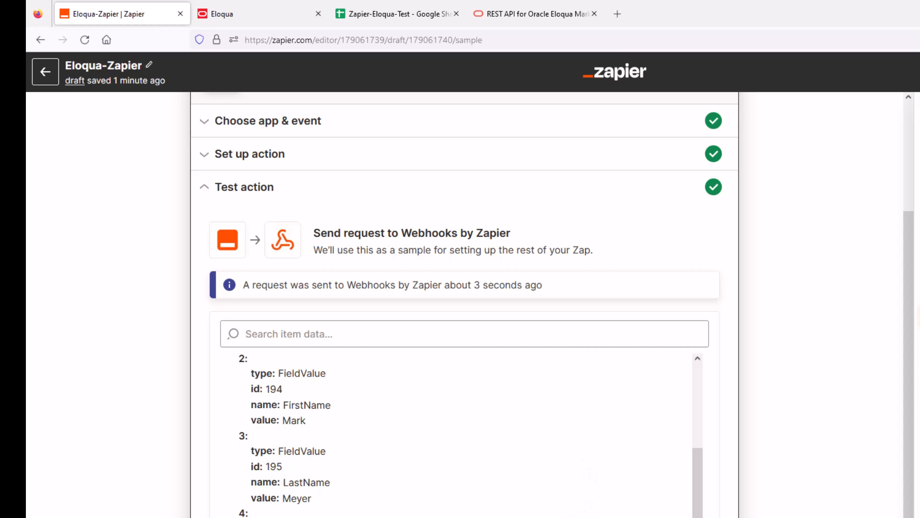
{"action": "left_click", "coordinate": [595, 516]}
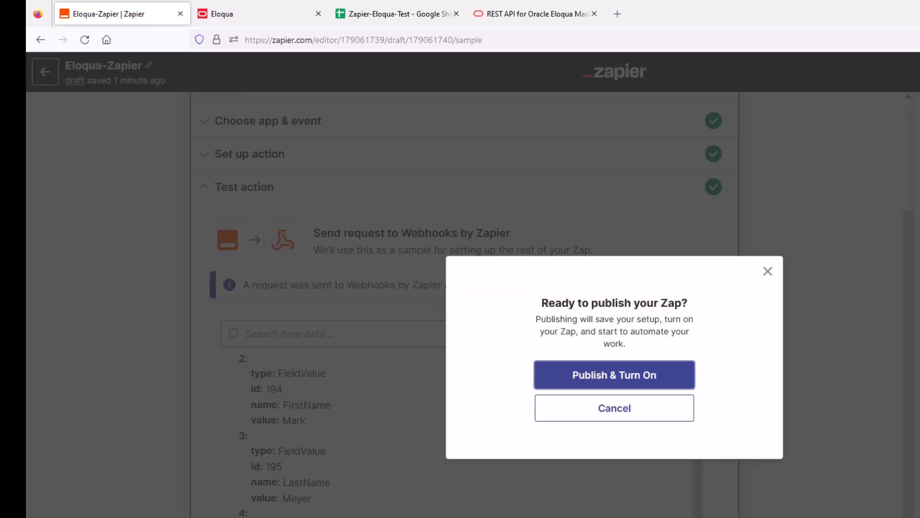
{"action": "left_click", "coordinate": [629, 378]}
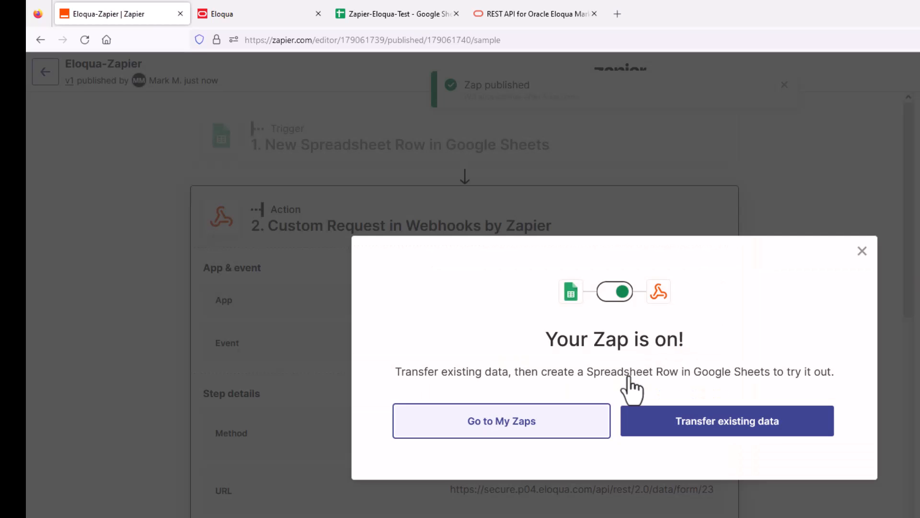
{"action": "left_click", "coordinate": [554, 422]}
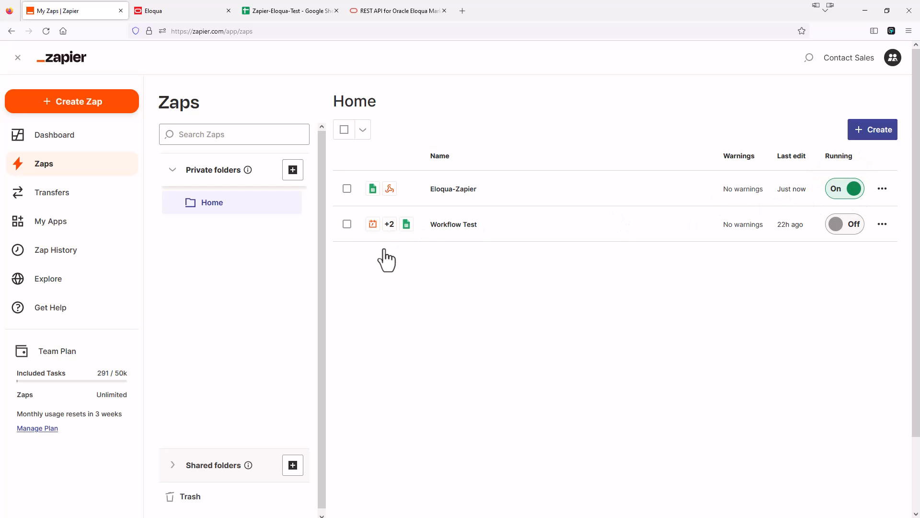
{"action": "left_click", "coordinate": [263, 10]}
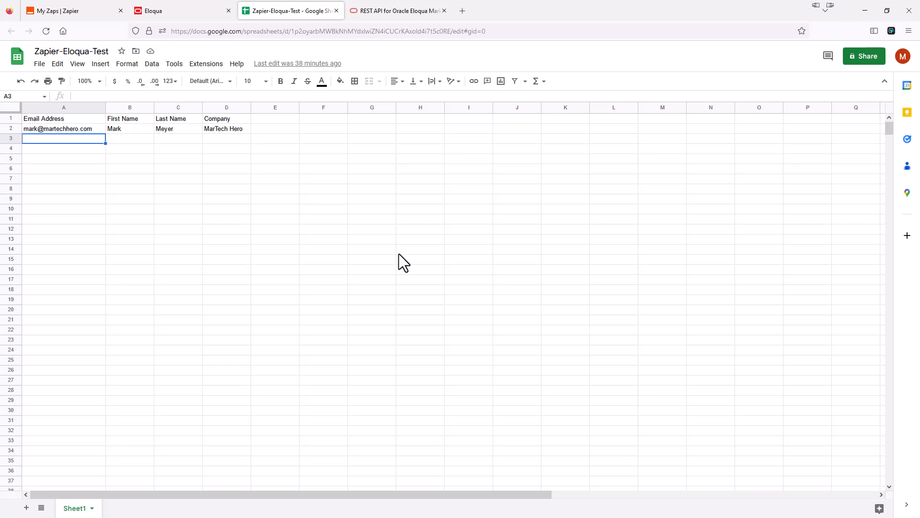
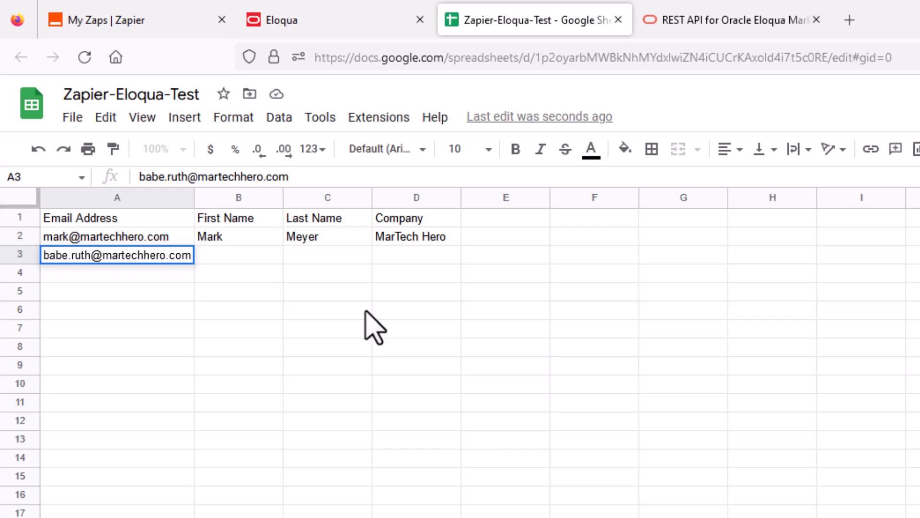
Fill row 3 with the new contact's email, first name, last name, and company Yankees.
{"action": "key", "text": "Tab"}
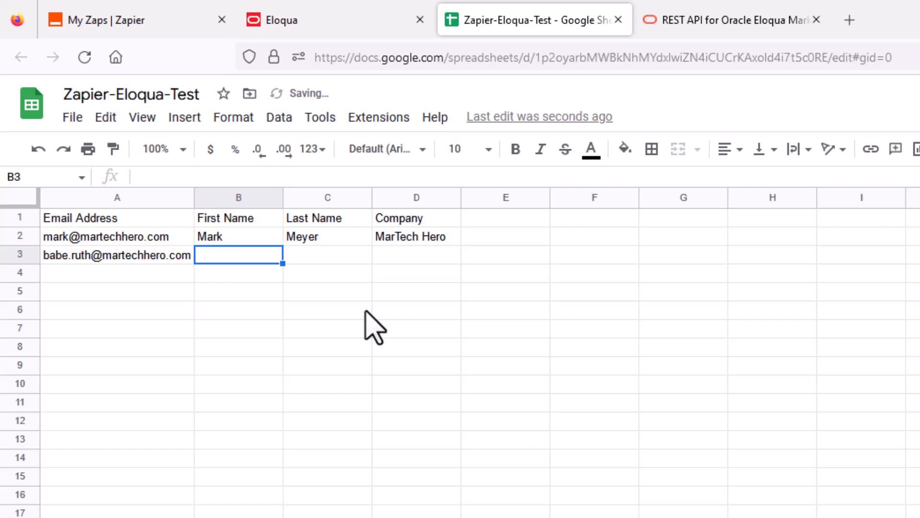
{"action": "type", "text": "Babe"}
{"action": "key", "text": "Tab"}
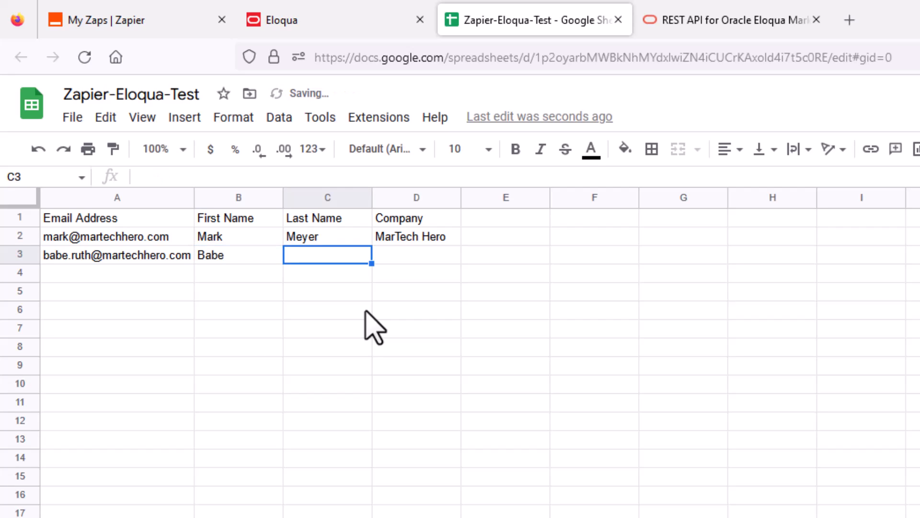
{"action": "type", "text": "Ruth"}
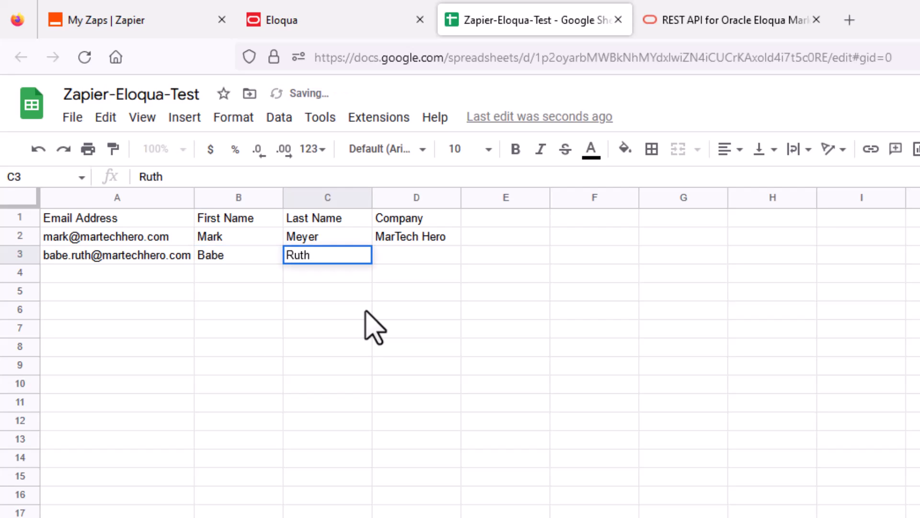
{"action": "key", "text": "Tab"}
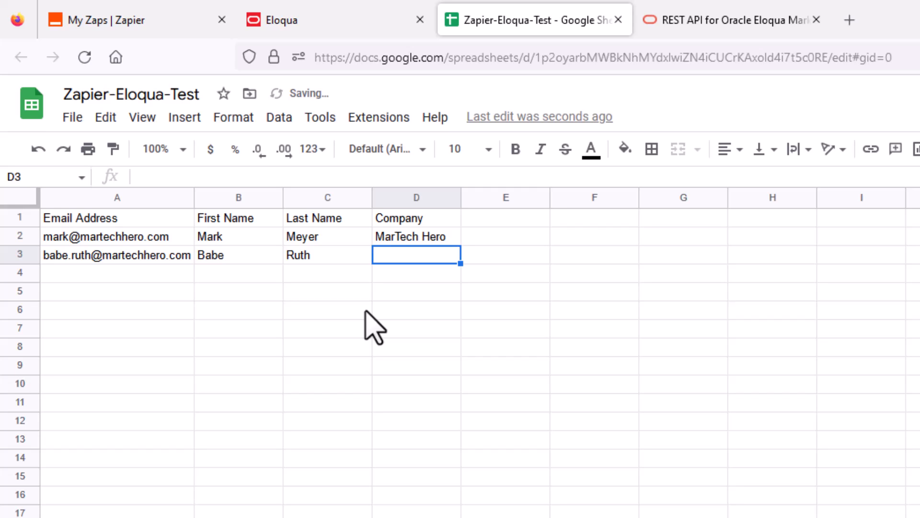
{"action": "type", "text": "Yankees"}
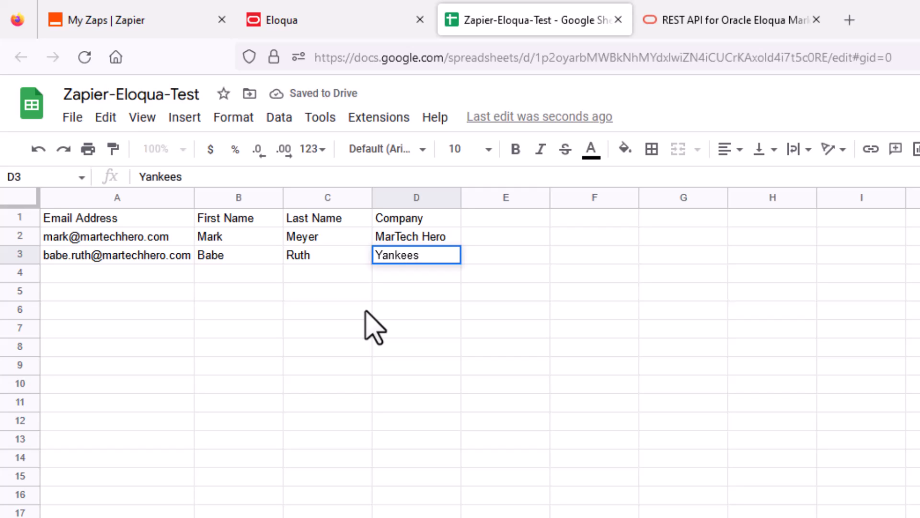
{"action": "key", "text": "Return"}
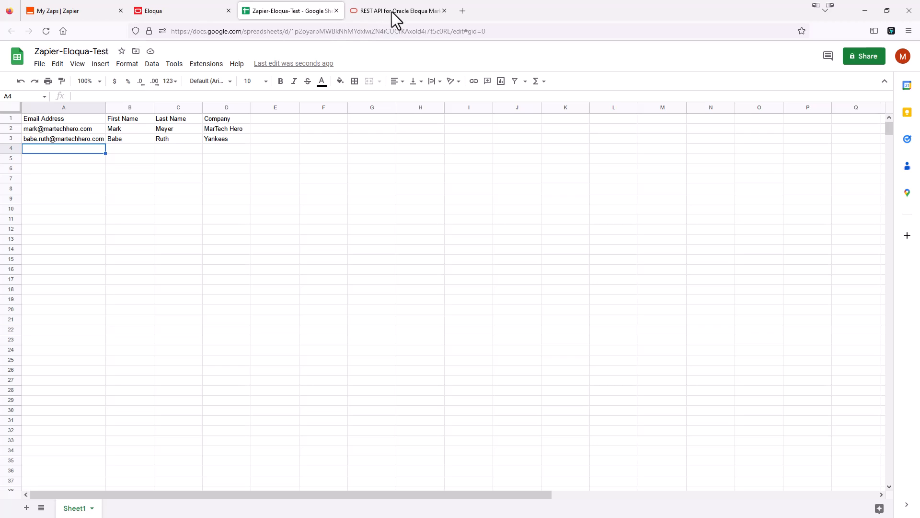
Check ZapierTestForm's submission data in Eloqua for the new Yankees entry, then return to the spreadsheet.
{"action": "left_click", "coordinate": [156, 7]}
{"action": "left_click", "coordinate": [797, 75]}
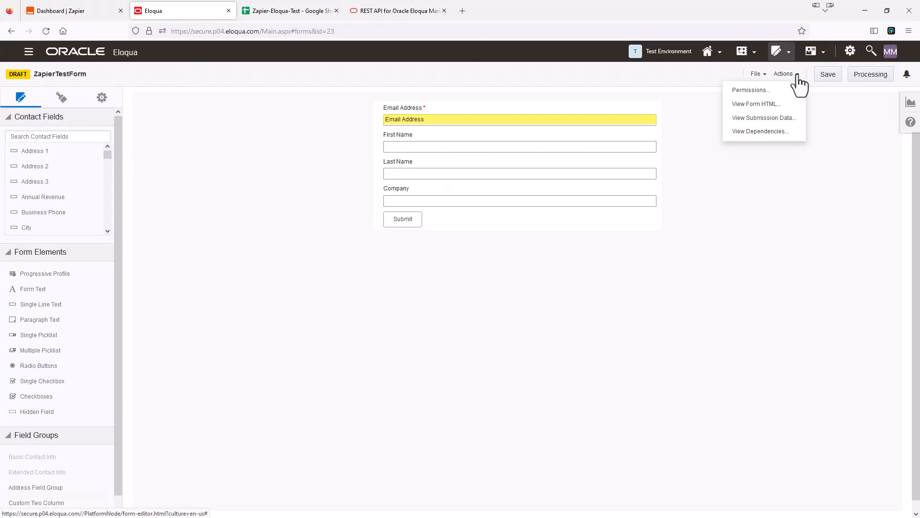
{"action": "left_click", "coordinate": [780, 119]}
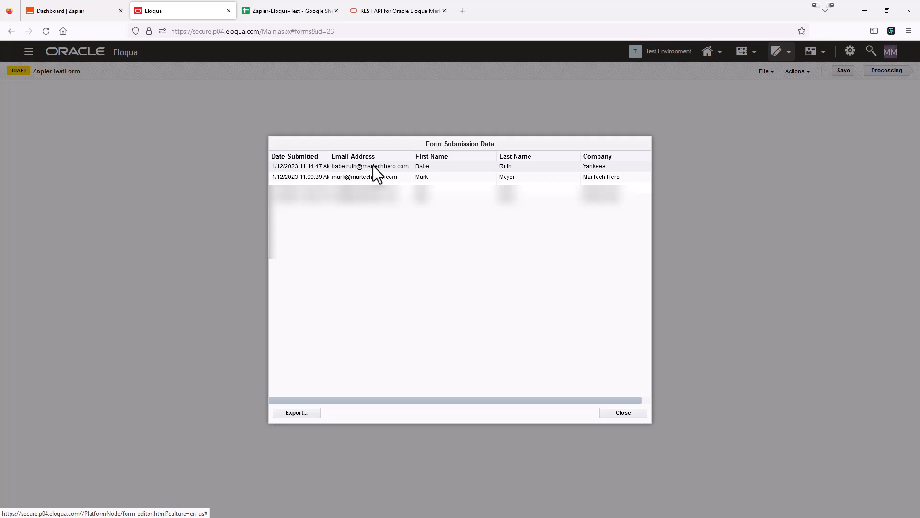
{"action": "left_click", "coordinate": [624, 413]}
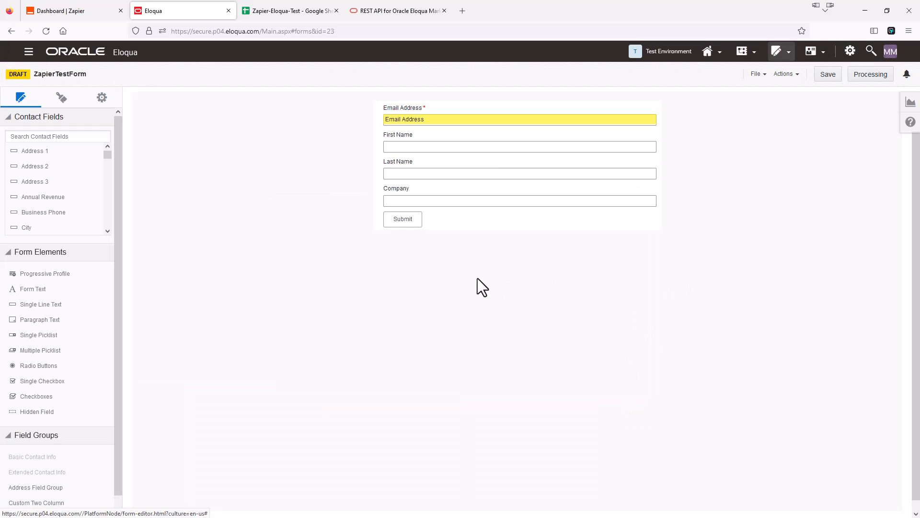
{"action": "left_click", "coordinate": [292, 12]}
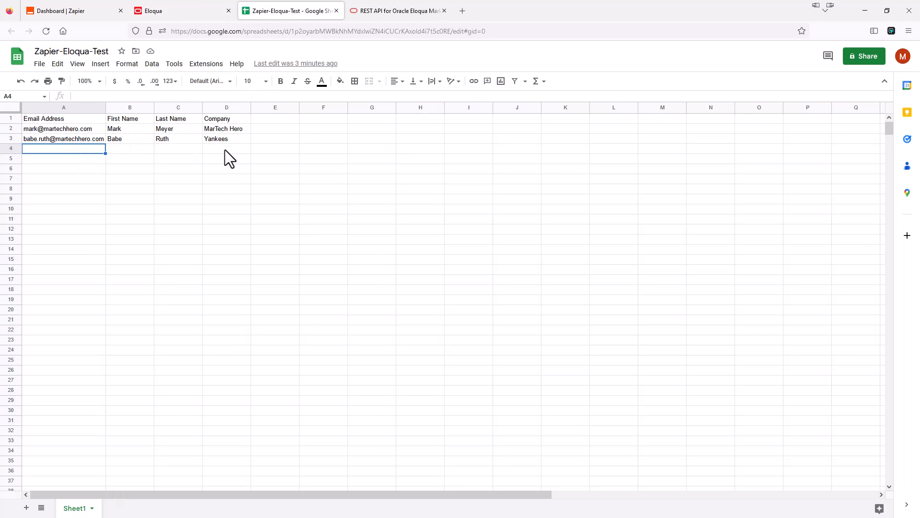
Go to the Zaps list in Zapier and open the running Eloqua-Zapier Zap.
{"action": "left_click", "coordinate": [82, 10]}
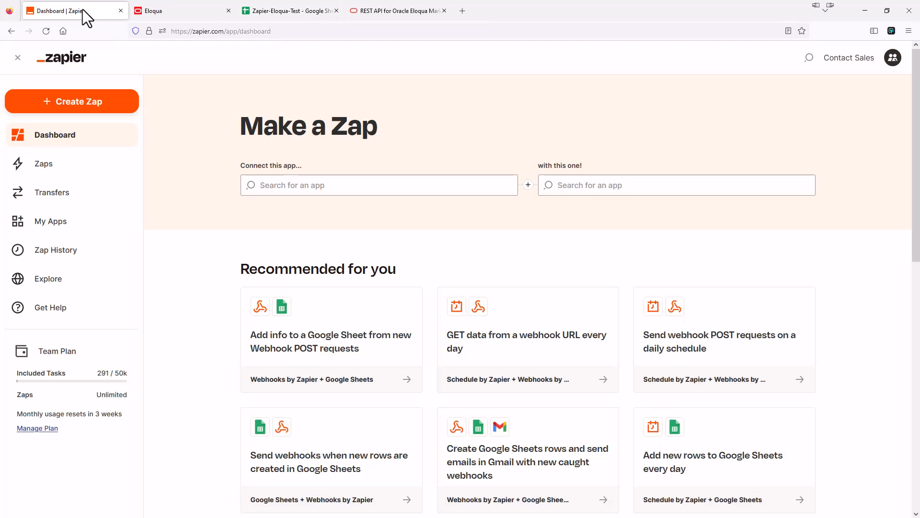
{"action": "left_click", "coordinate": [44, 163]}
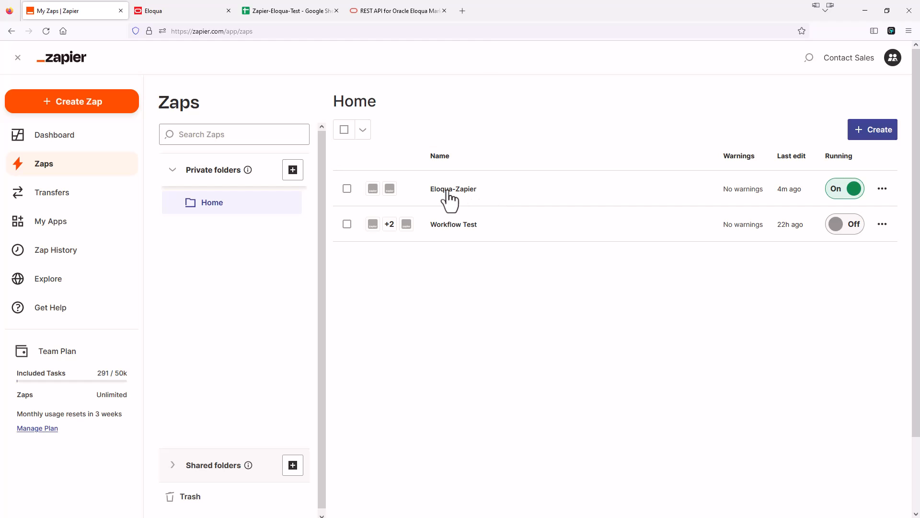
{"action": "left_click", "coordinate": [454, 189]}
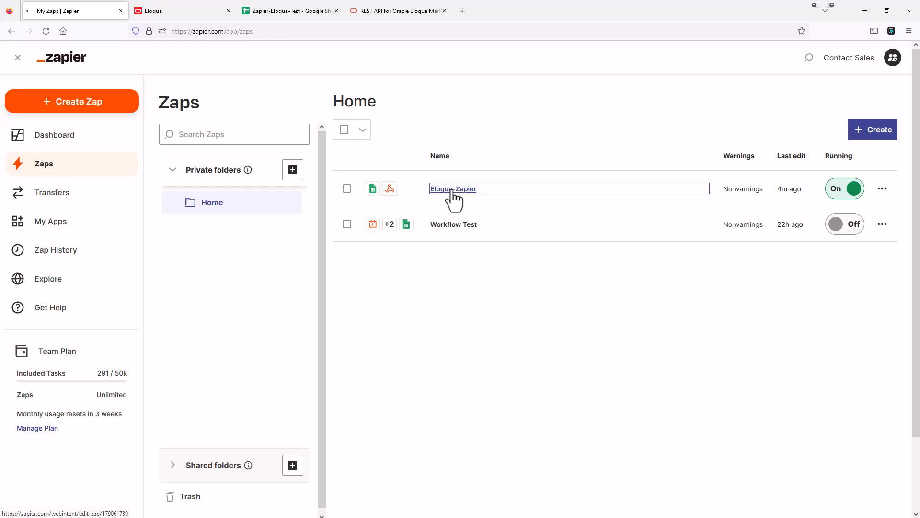